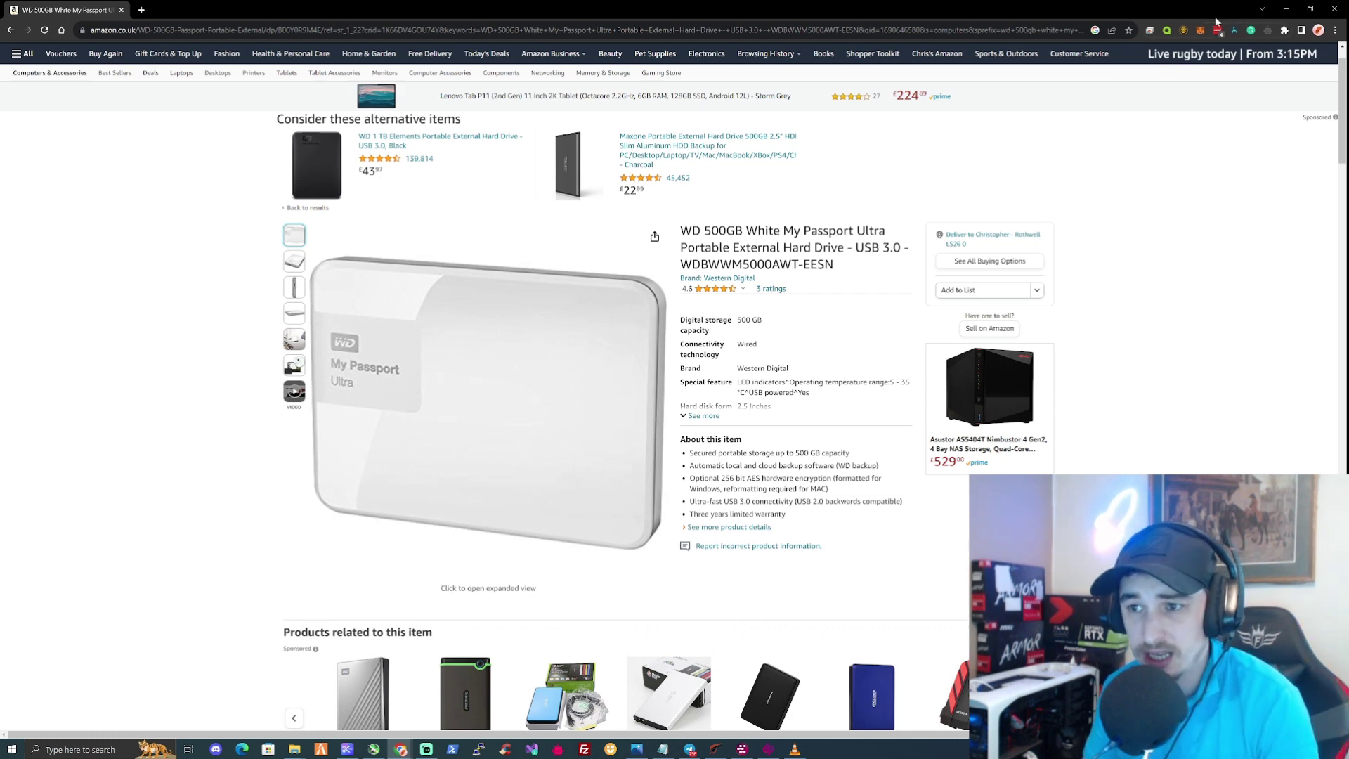
Step: Create a new desktop folder named 'backup wallets' and open it
{"action": "left_click", "coordinate": [1286, 8]}
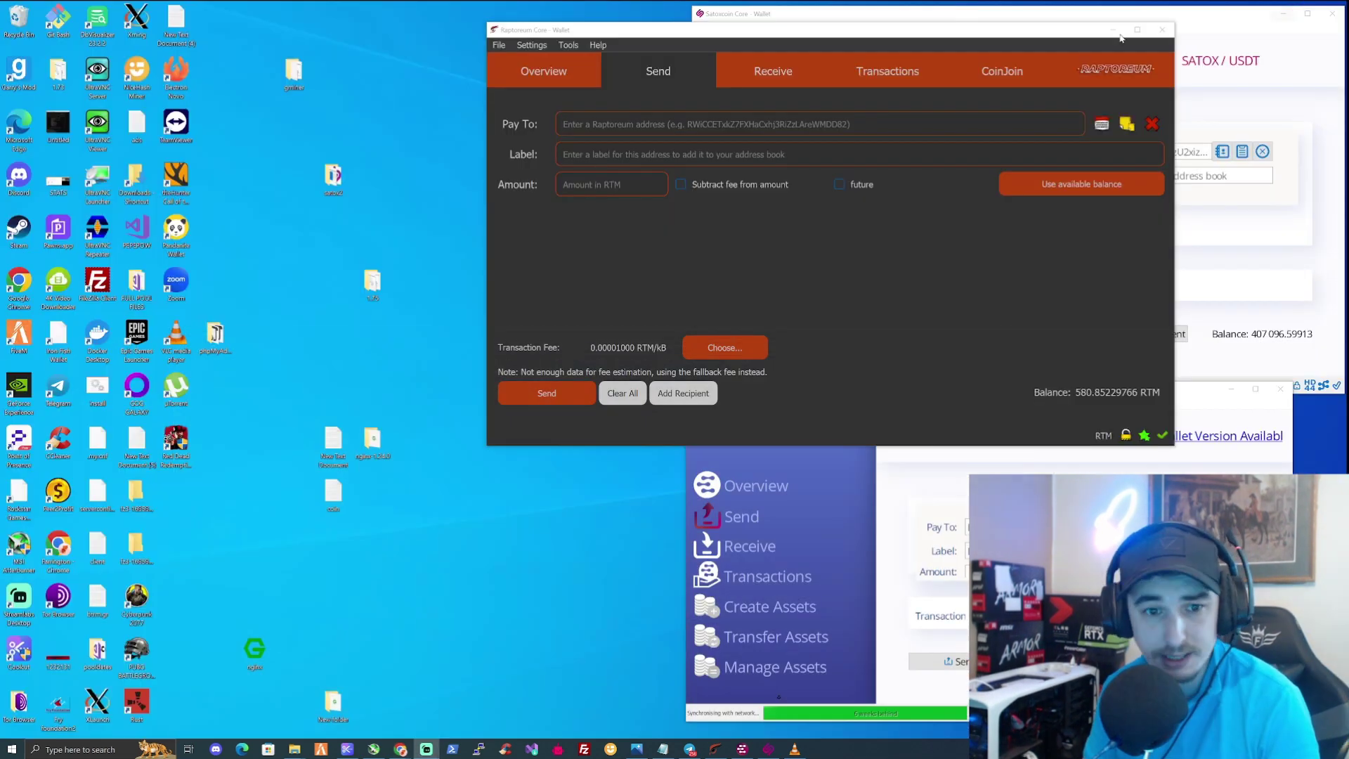
{"action": "right_click", "coordinate": [267, 201]}
{"action": "mouse_move", "coordinate": [309, 335]}
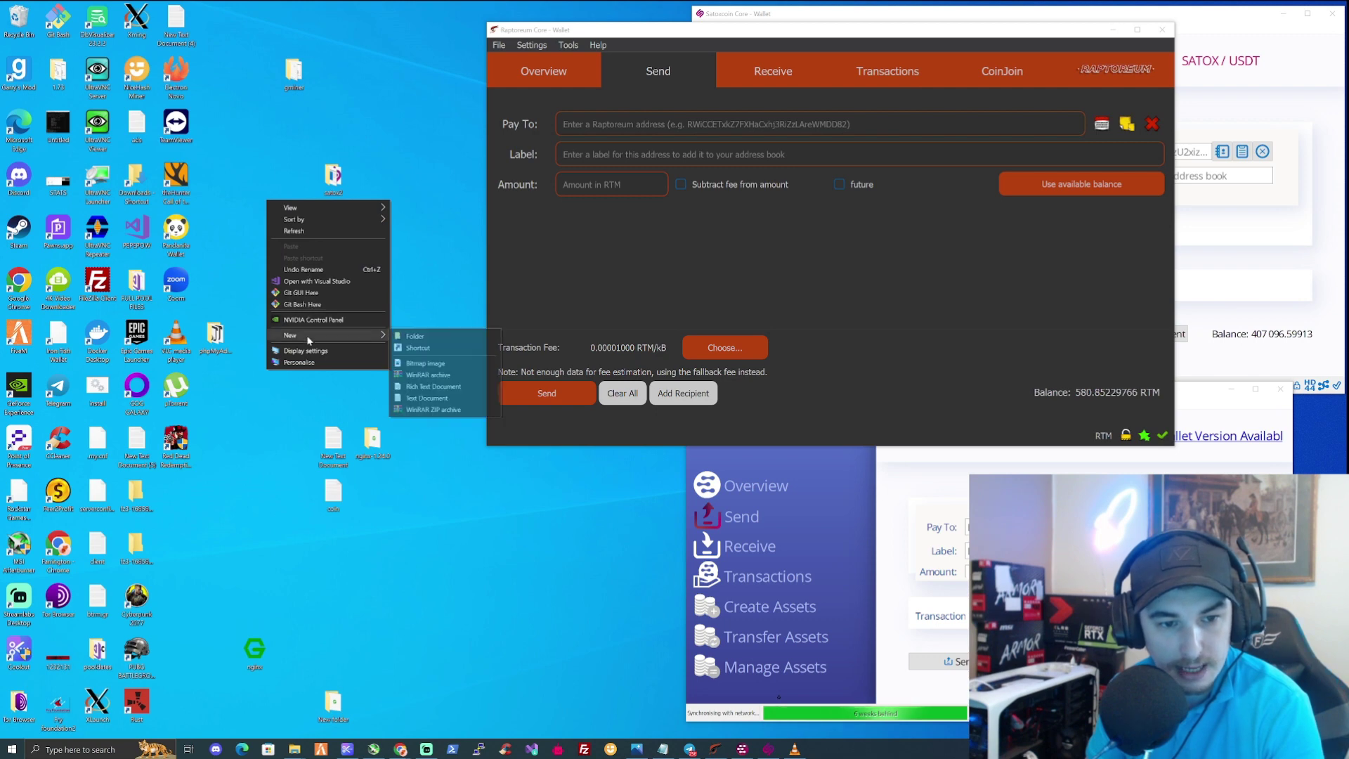
{"action": "left_click", "coordinate": [420, 340]}
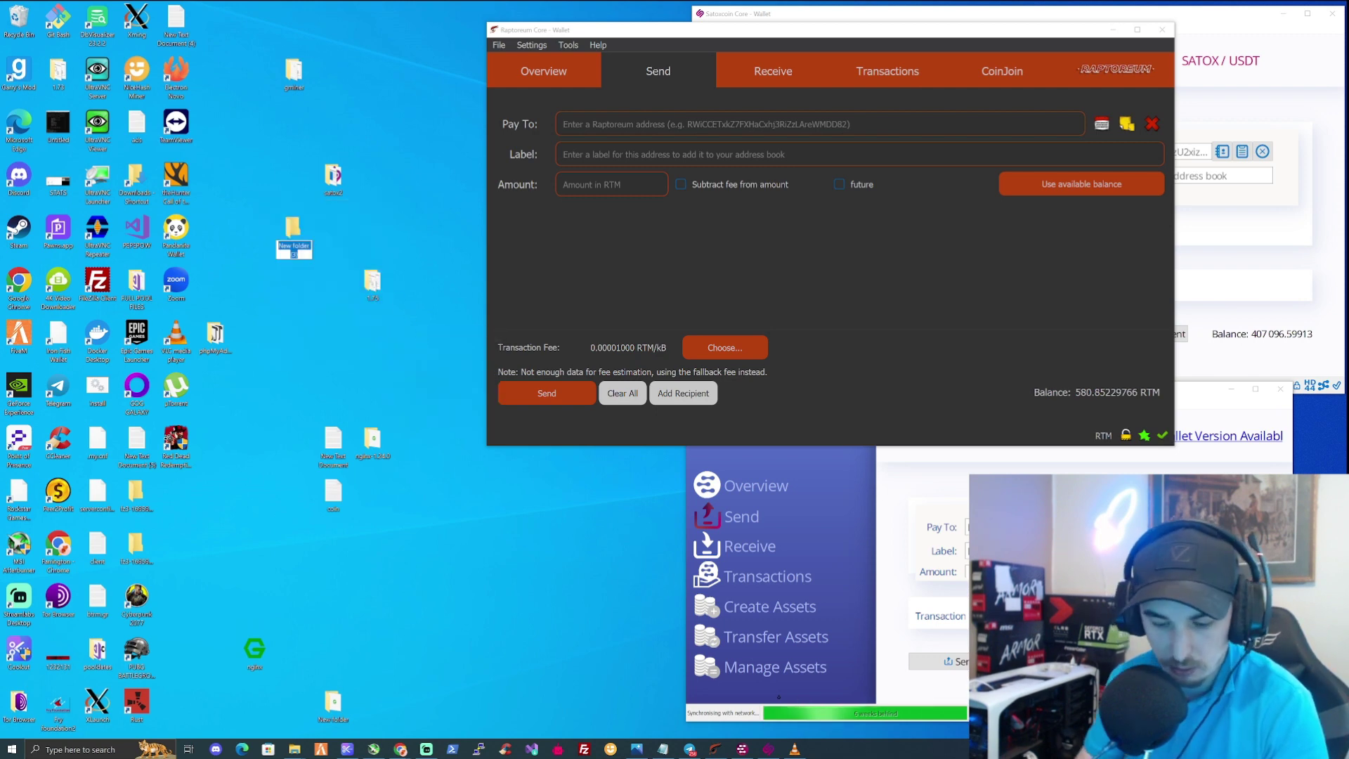
{"action": "type", "text": "bu"}
{"action": "type", "text": "ckup"}
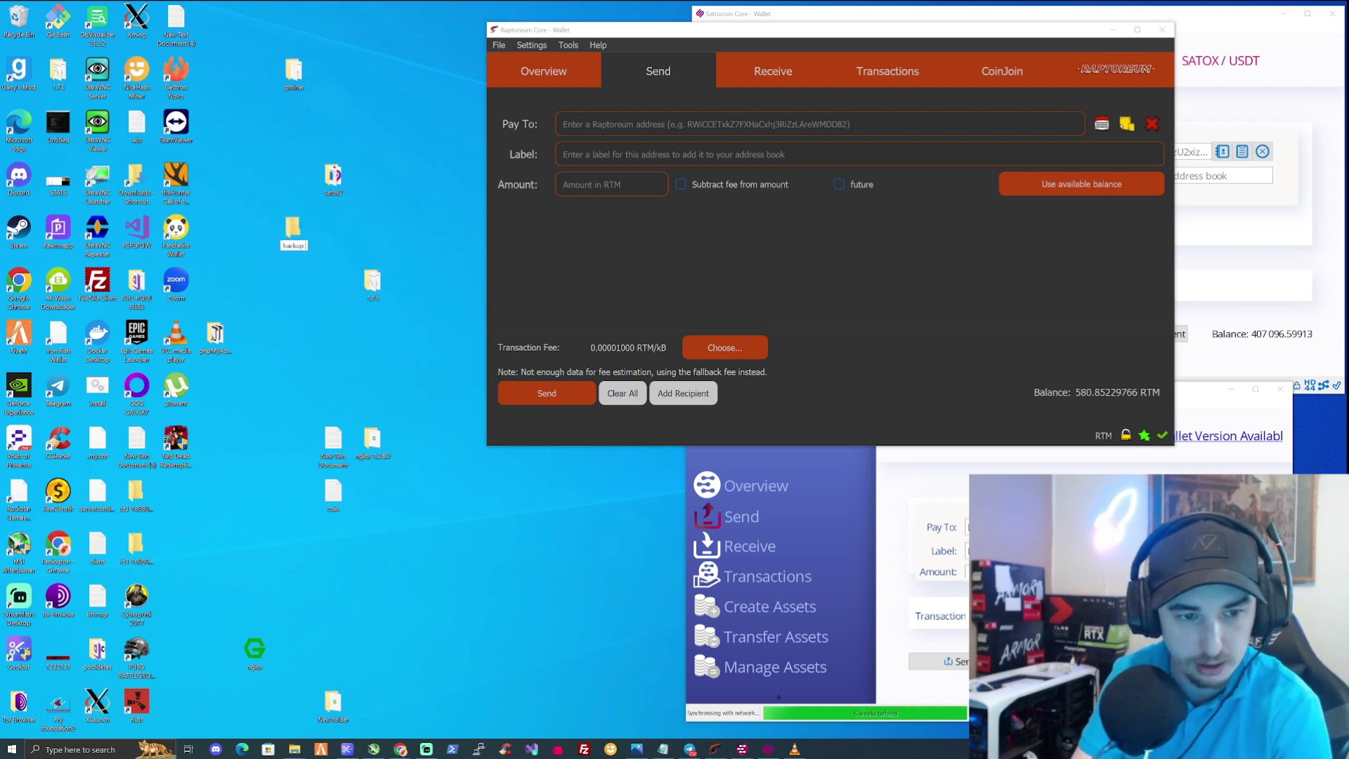
{"action": "type", "text": " wallets"}
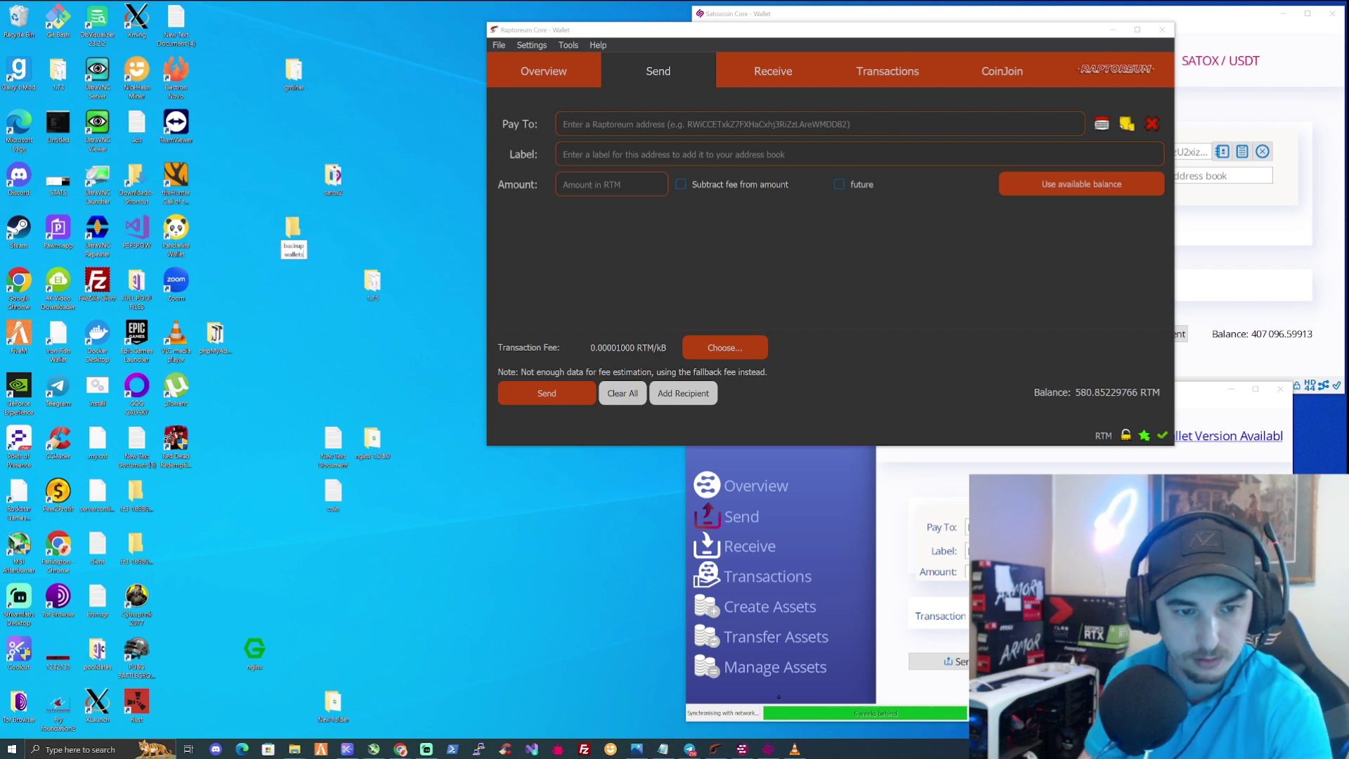
{"action": "key", "text": "Return"}
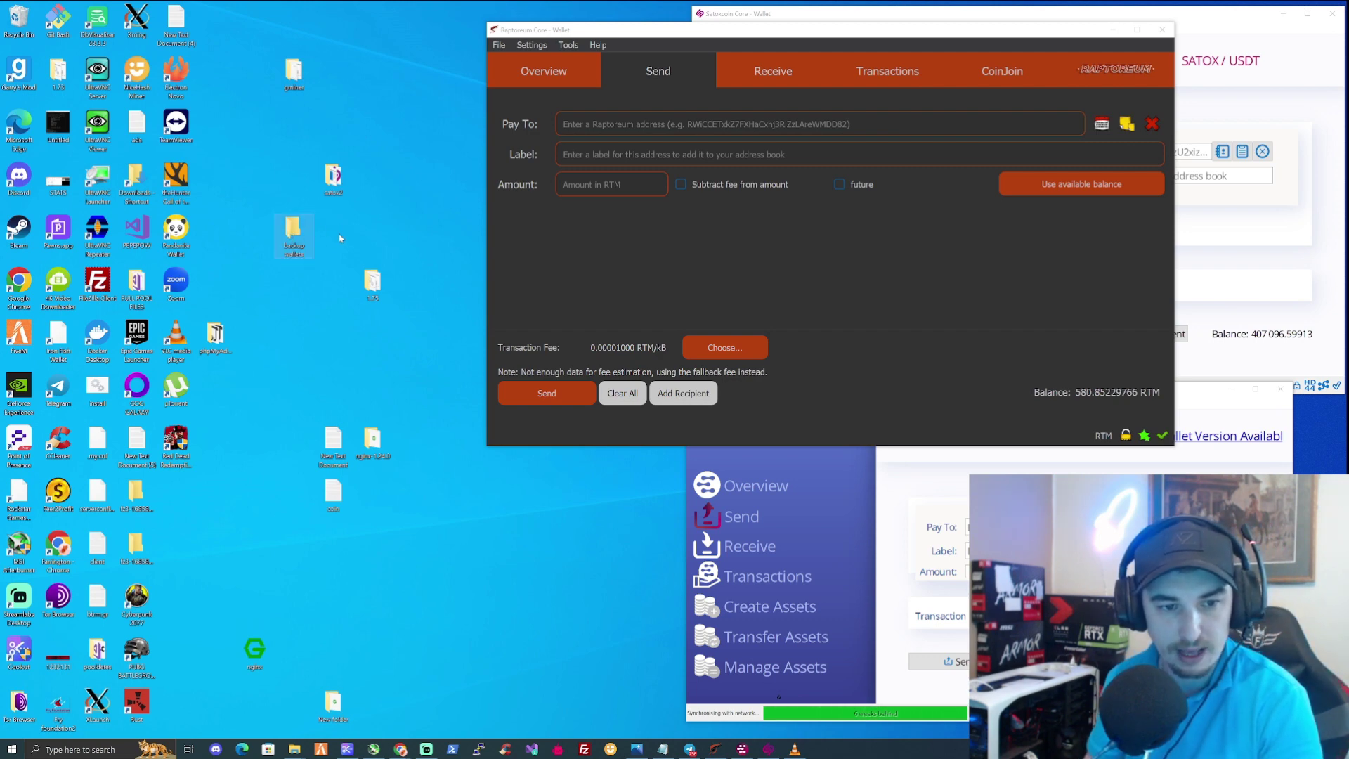
{"action": "left_click", "coordinate": [385, 241]}
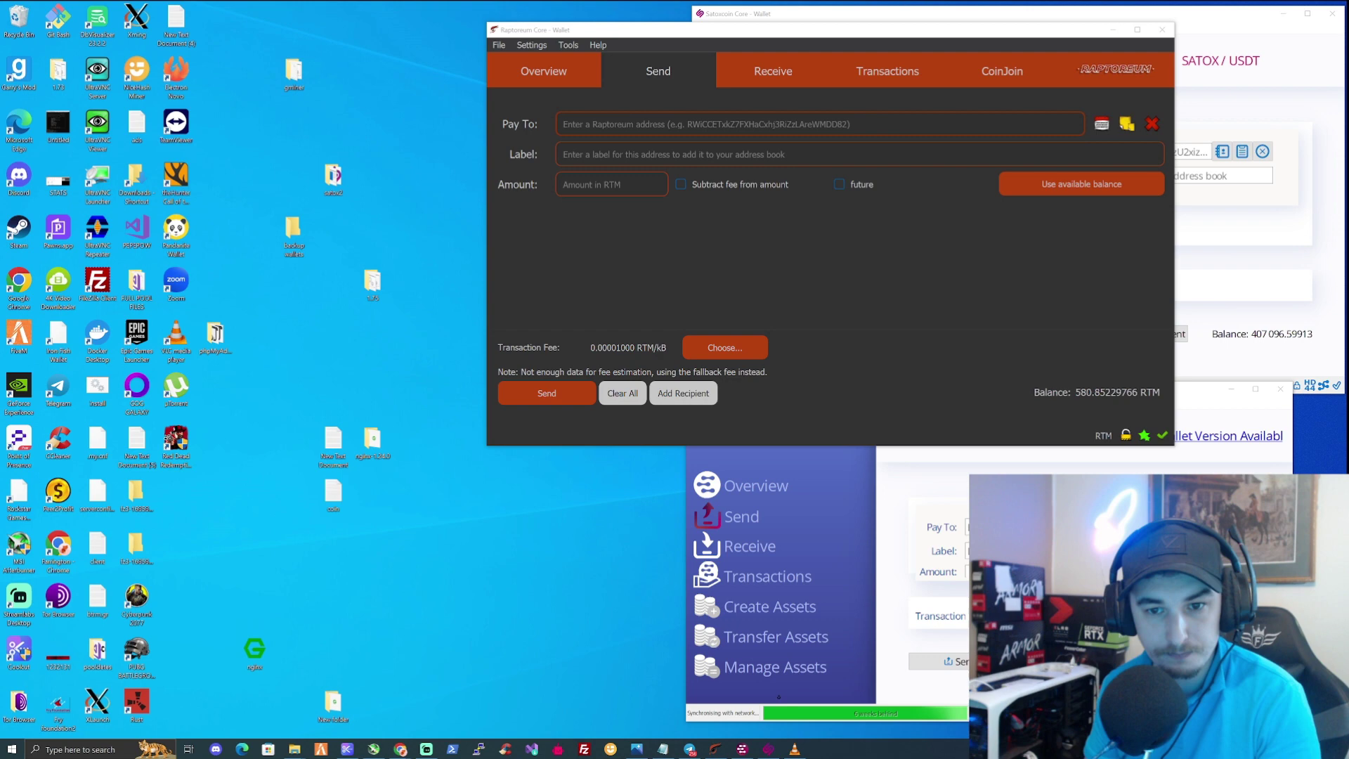
{"action": "double_click", "coordinate": [293, 231]}
Step: Move the backup wallets window to the upper left and bring the Raptoreum wallet forward
{"action": "left_click_drag", "start_coordinate": [706, 187], "coordinate": [265, 97]}
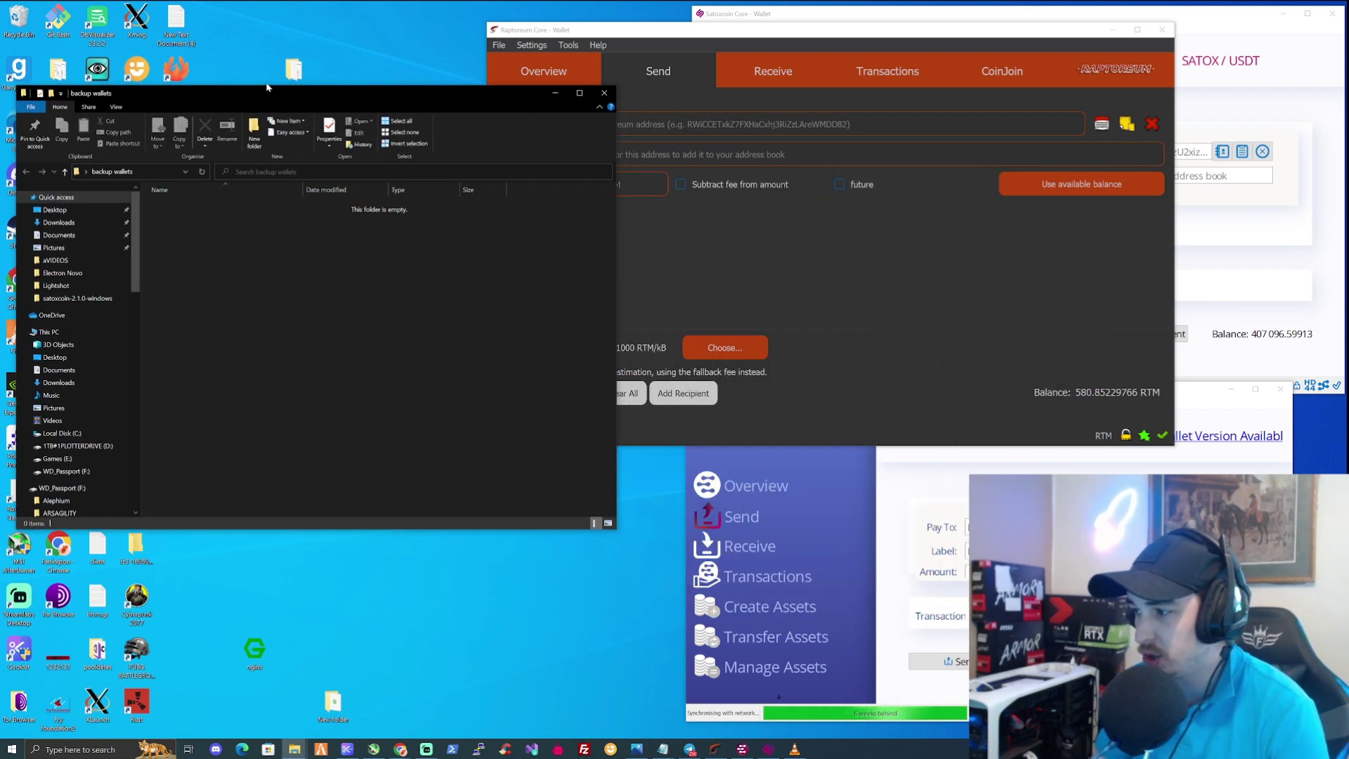
{"action": "left_click", "coordinate": [521, 25]}
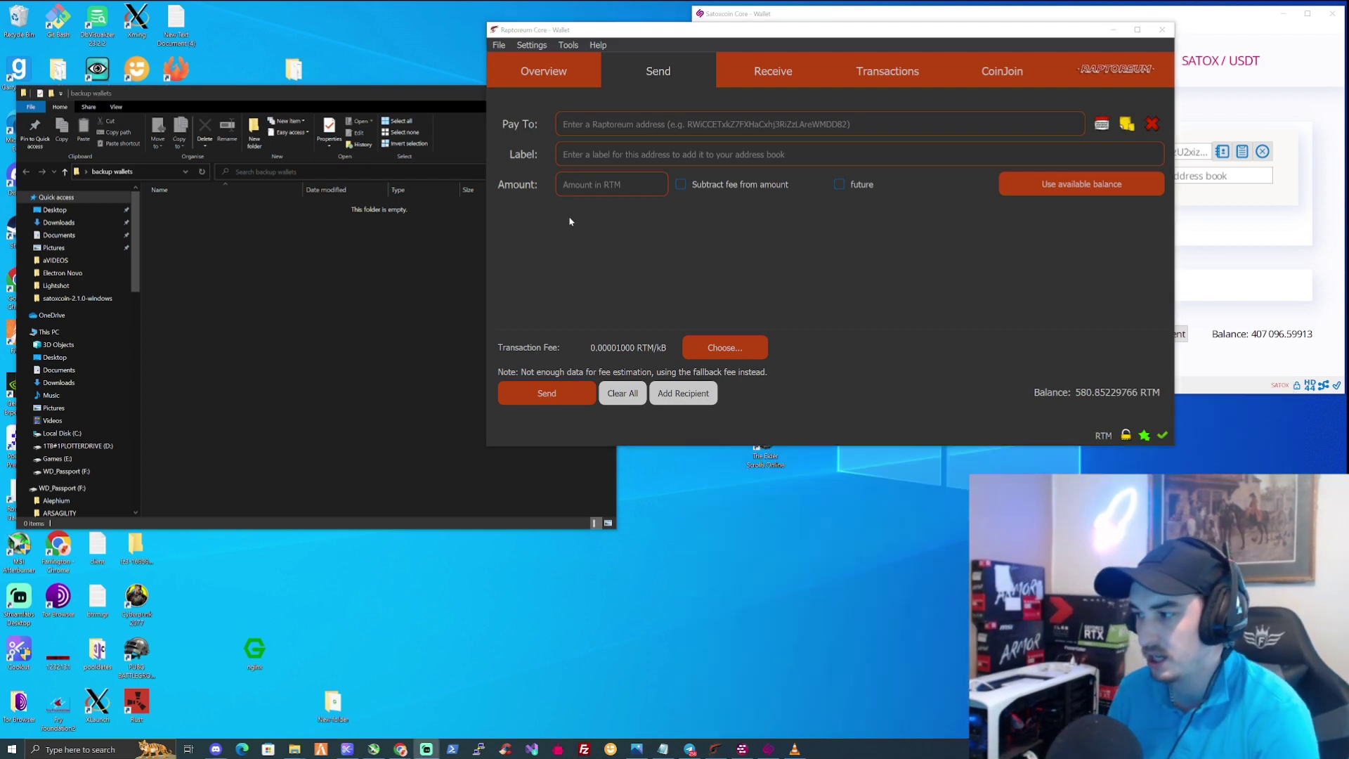
Step: Back up the Raptoreum wallet as RTMBACKUP.dat into Desktop > backup wallets
{"action": "left_click", "coordinate": [499, 46]}
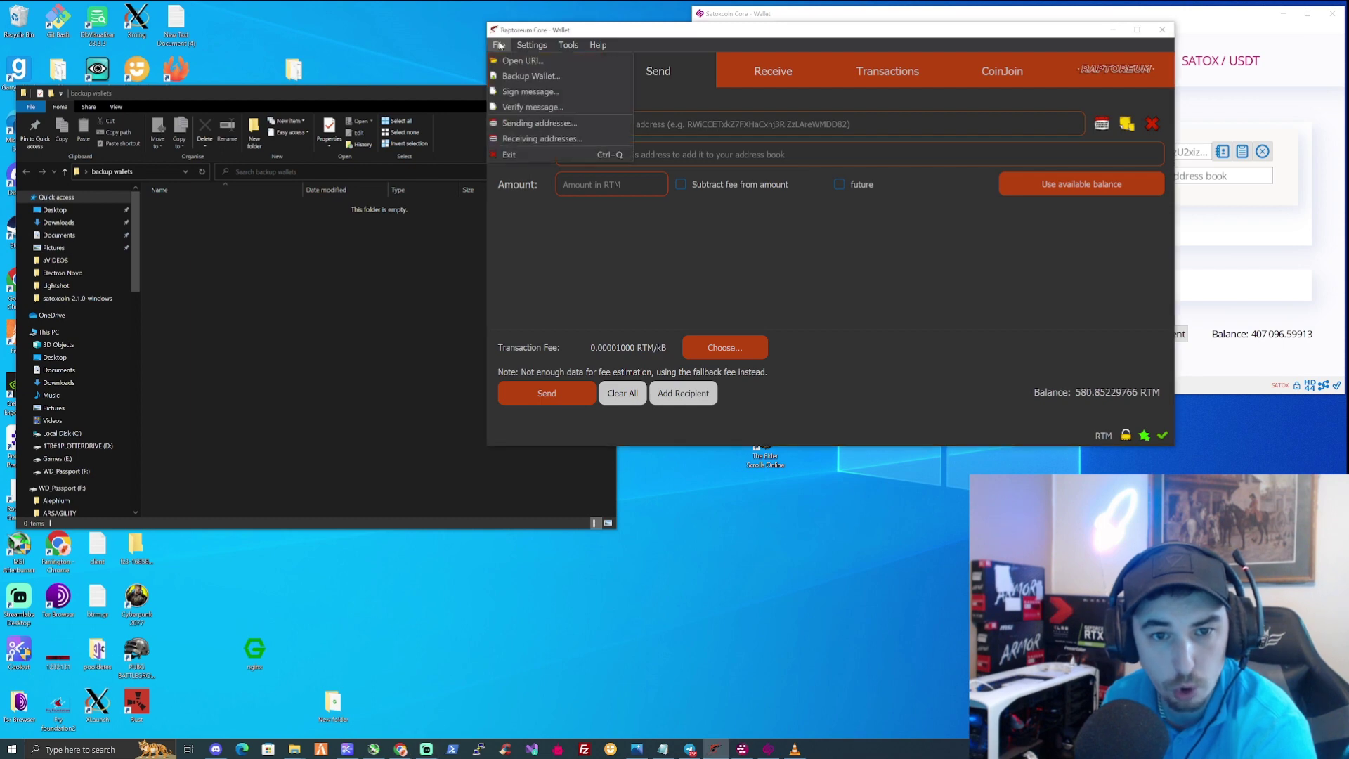
{"action": "left_click", "coordinate": [514, 77]}
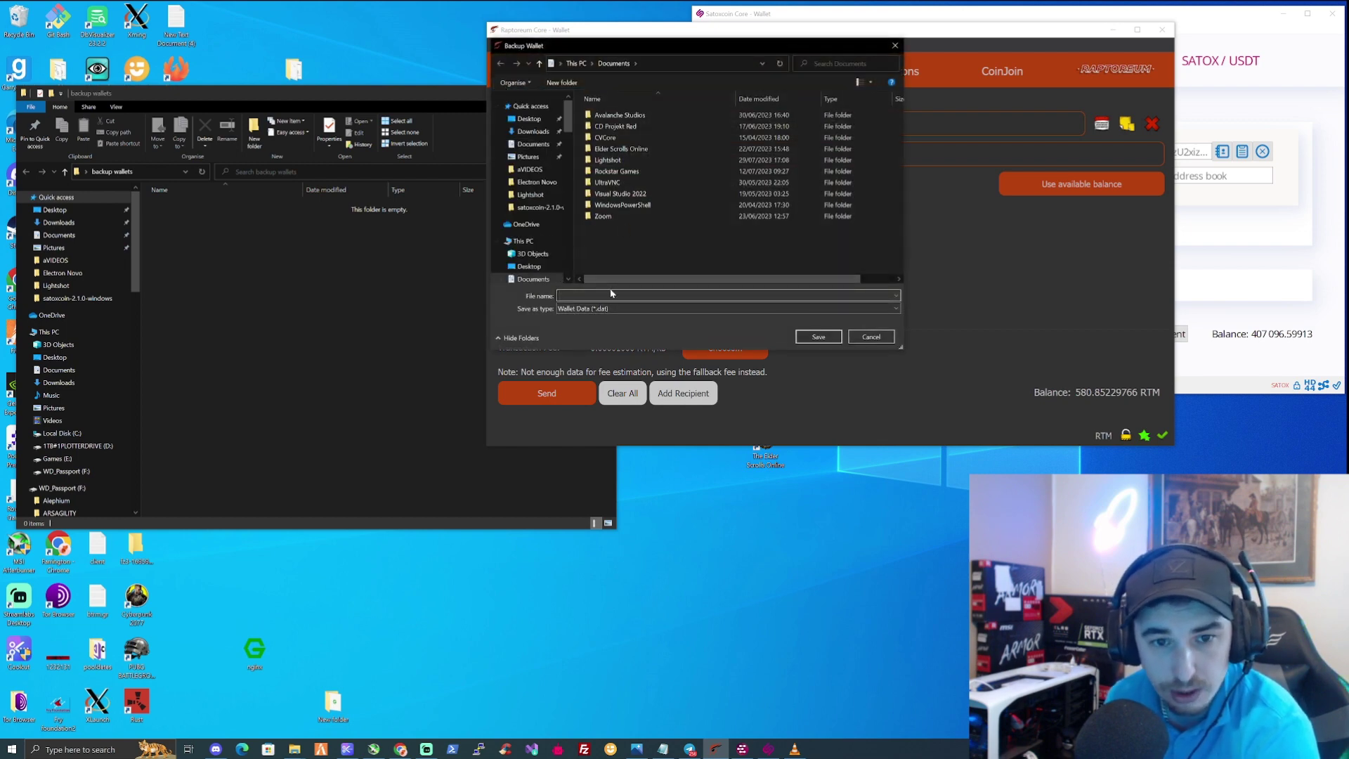
{"action": "left_click", "coordinate": [531, 119]}
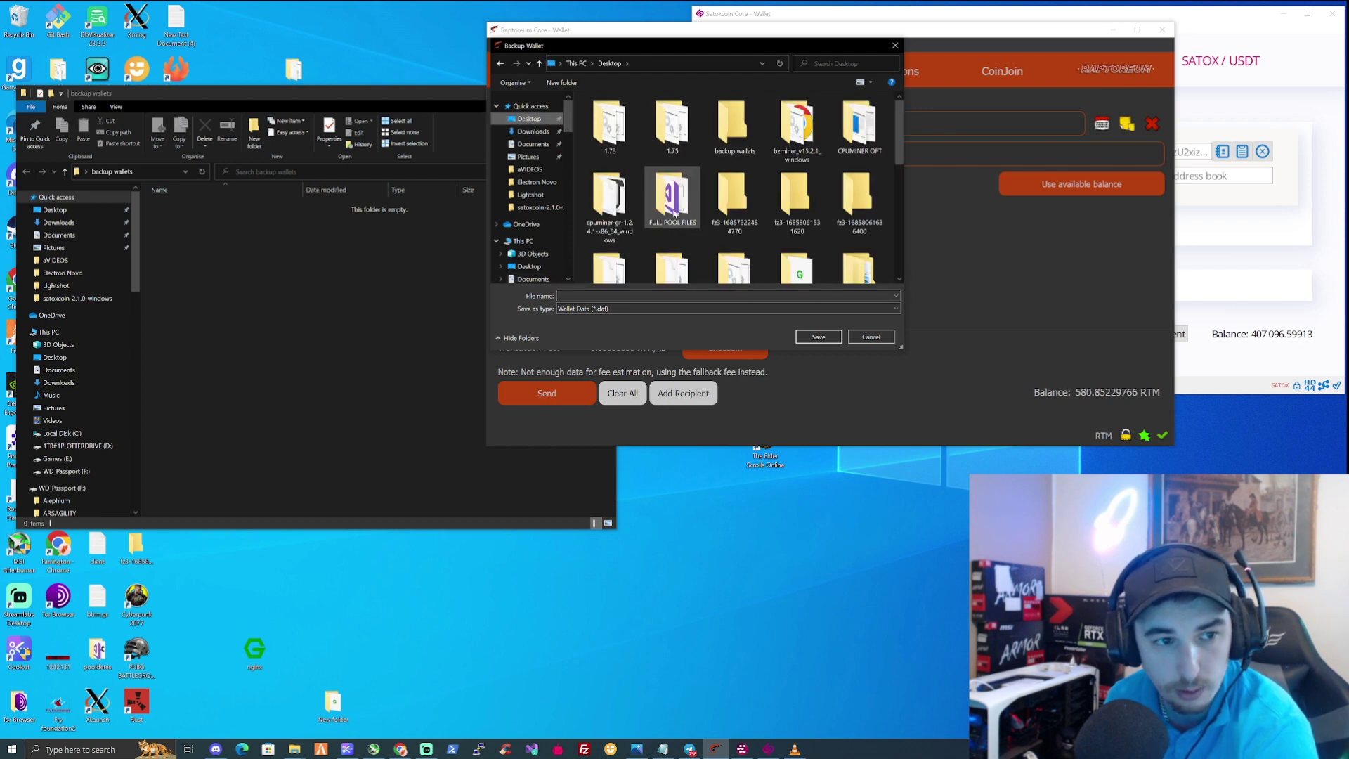
{"action": "scroll", "coordinate": [675, 211], "scroll_direction": "down", "scroll_amount": 1}
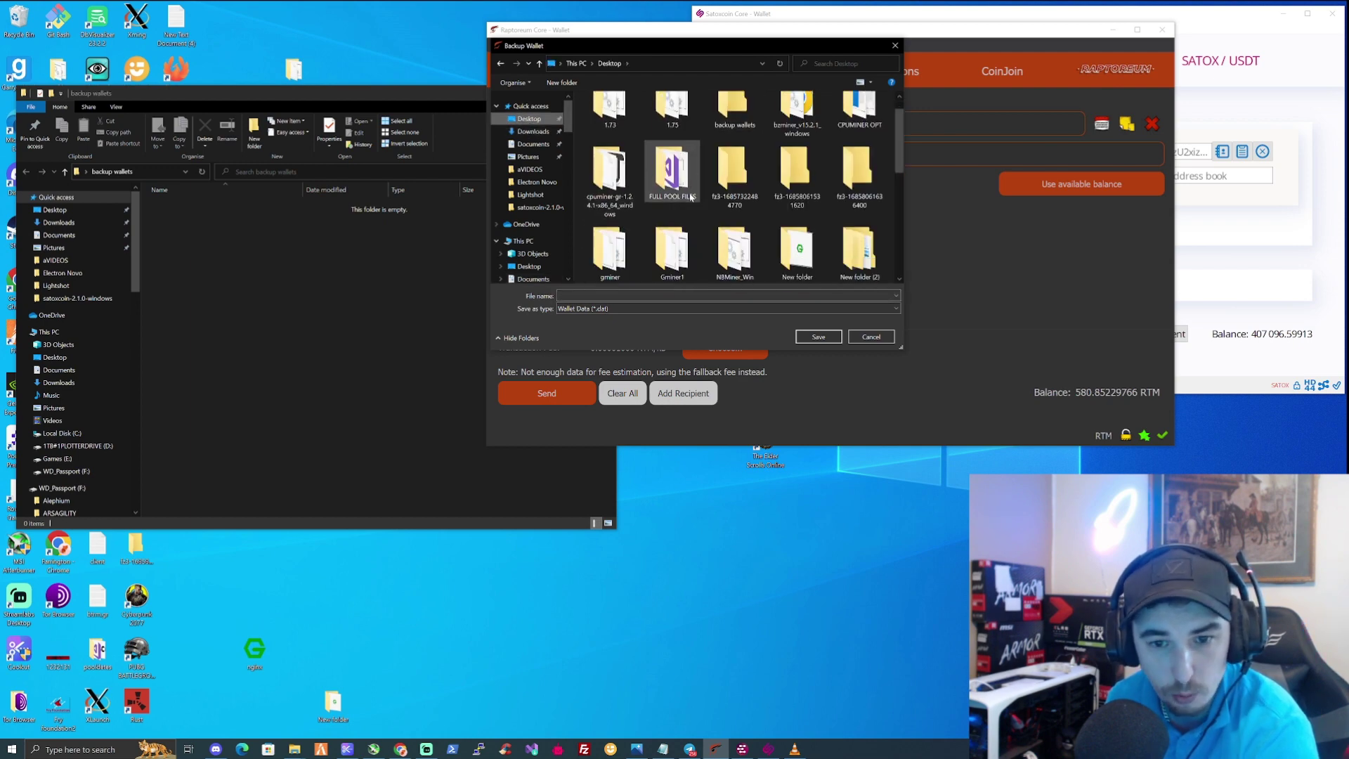
{"action": "double_click", "coordinate": [747, 112]}
{"action": "left_click", "coordinate": [654, 295]}
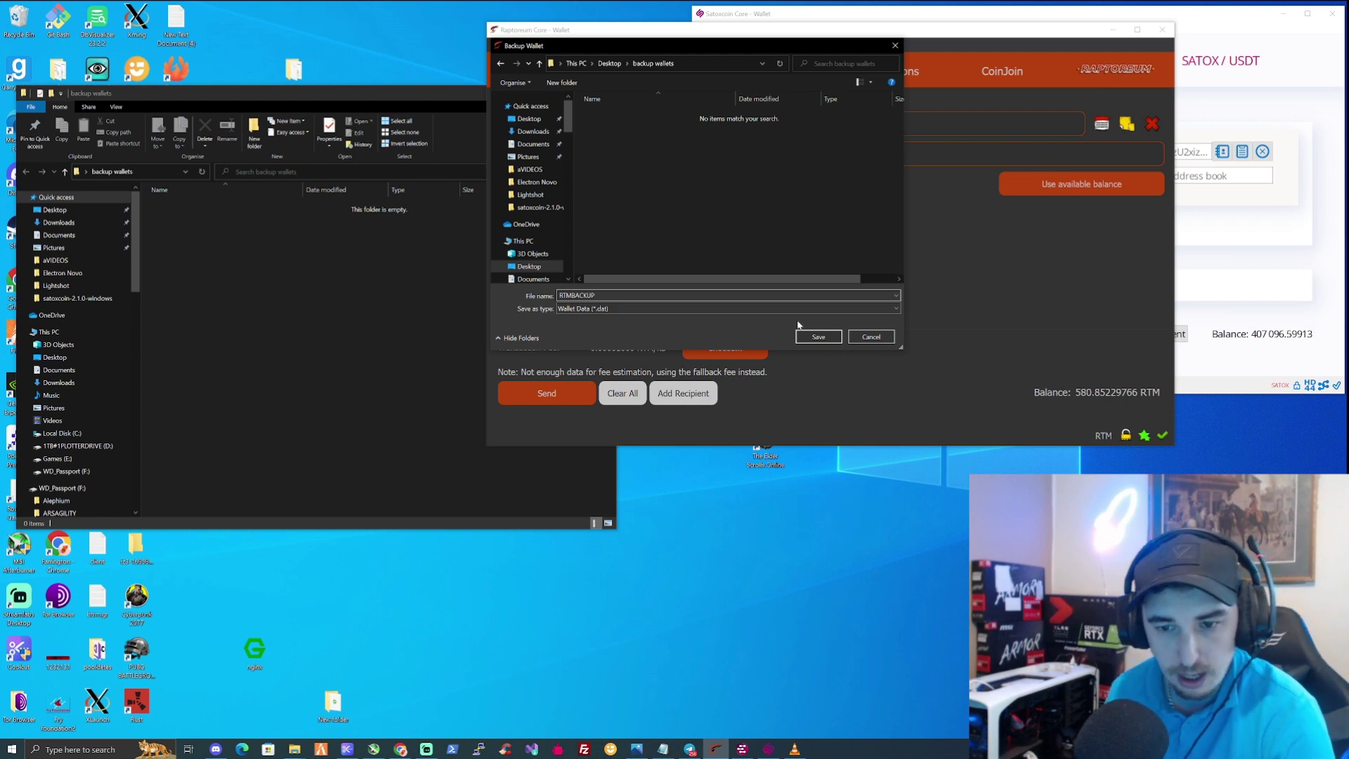
{"action": "left_click", "coordinate": [817, 337]}
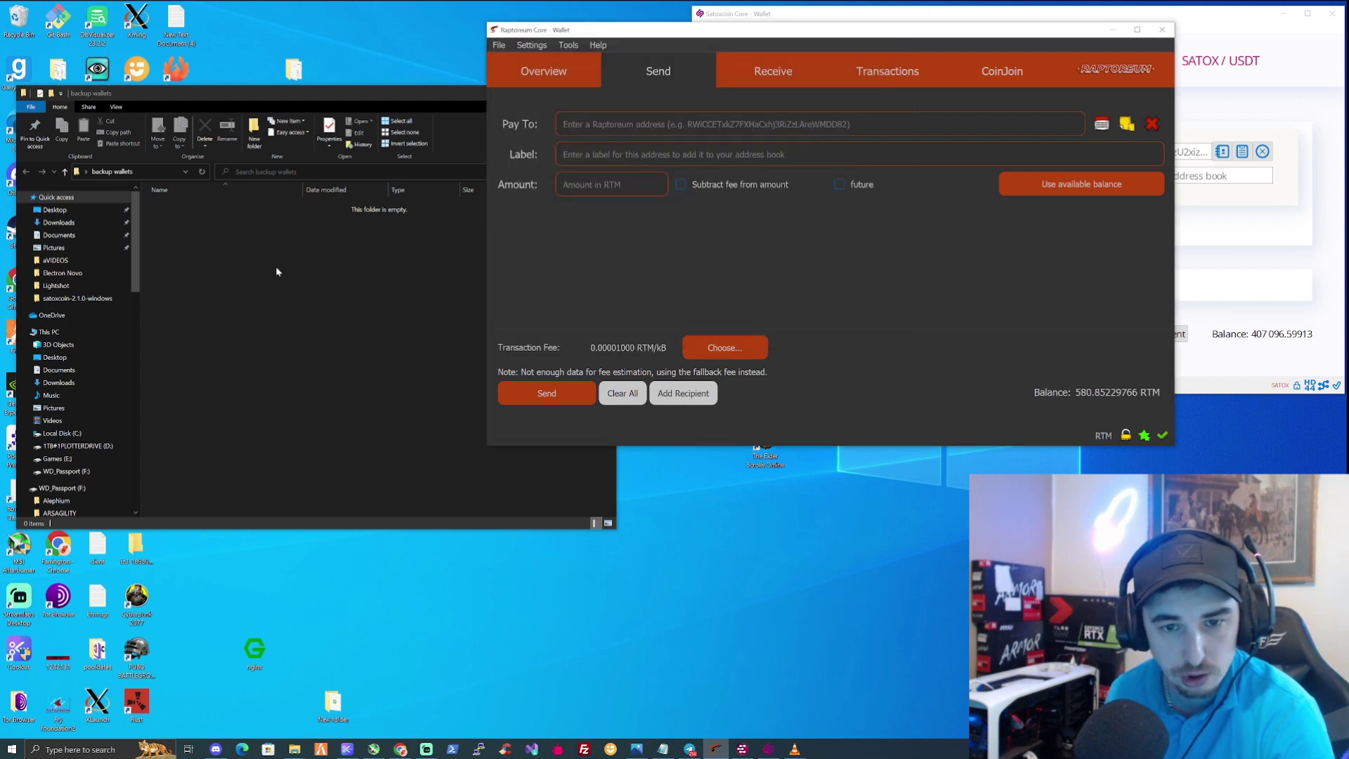
{"action": "left_click", "coordinate": [270, 257]}
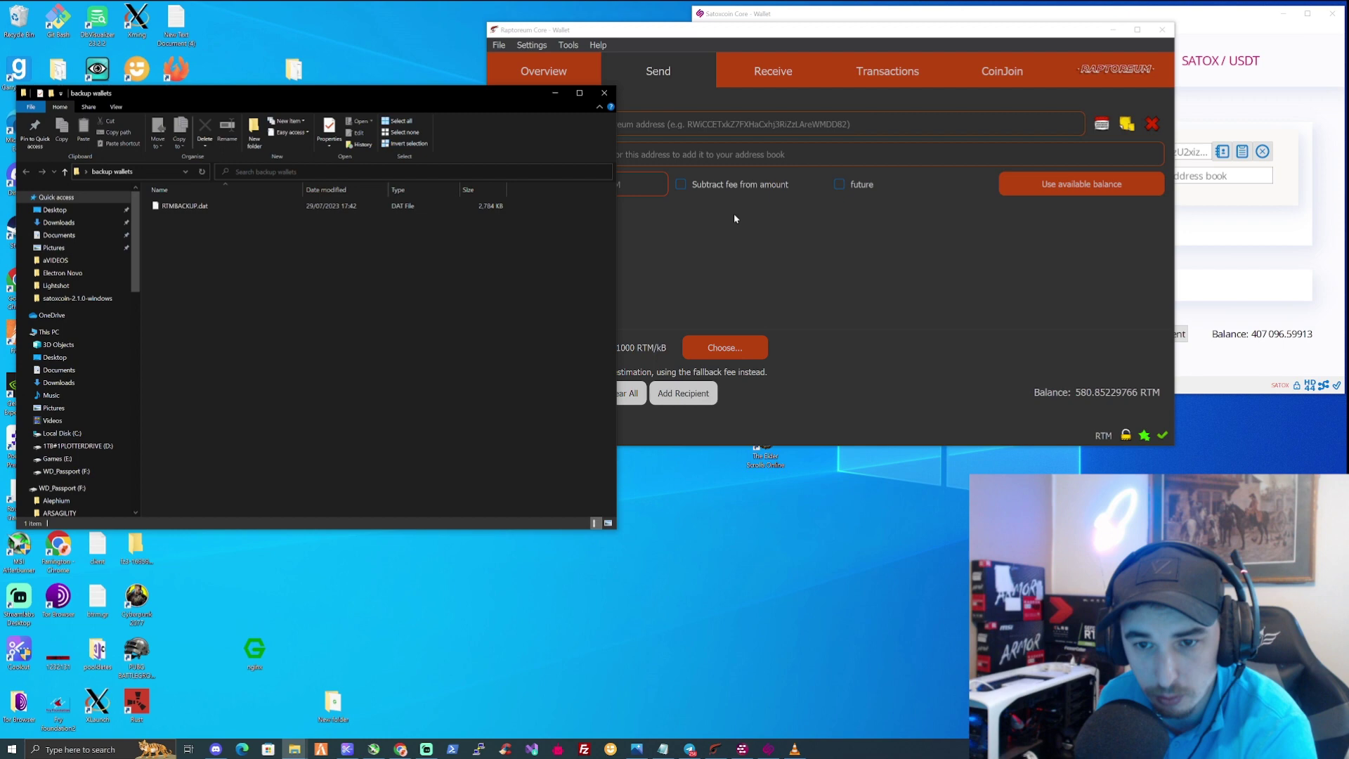
Step: Back up the Satoxcoin wallet as satoxbackup in the Documents folder
{"action": "left_click", "coordinate": [796, 34]}
{"action": "left_click", "coordinate": [750, 19]}
{"action": "left_click_drag", "start_coordinate": [751, 19], "coordinate": [610, 99]}
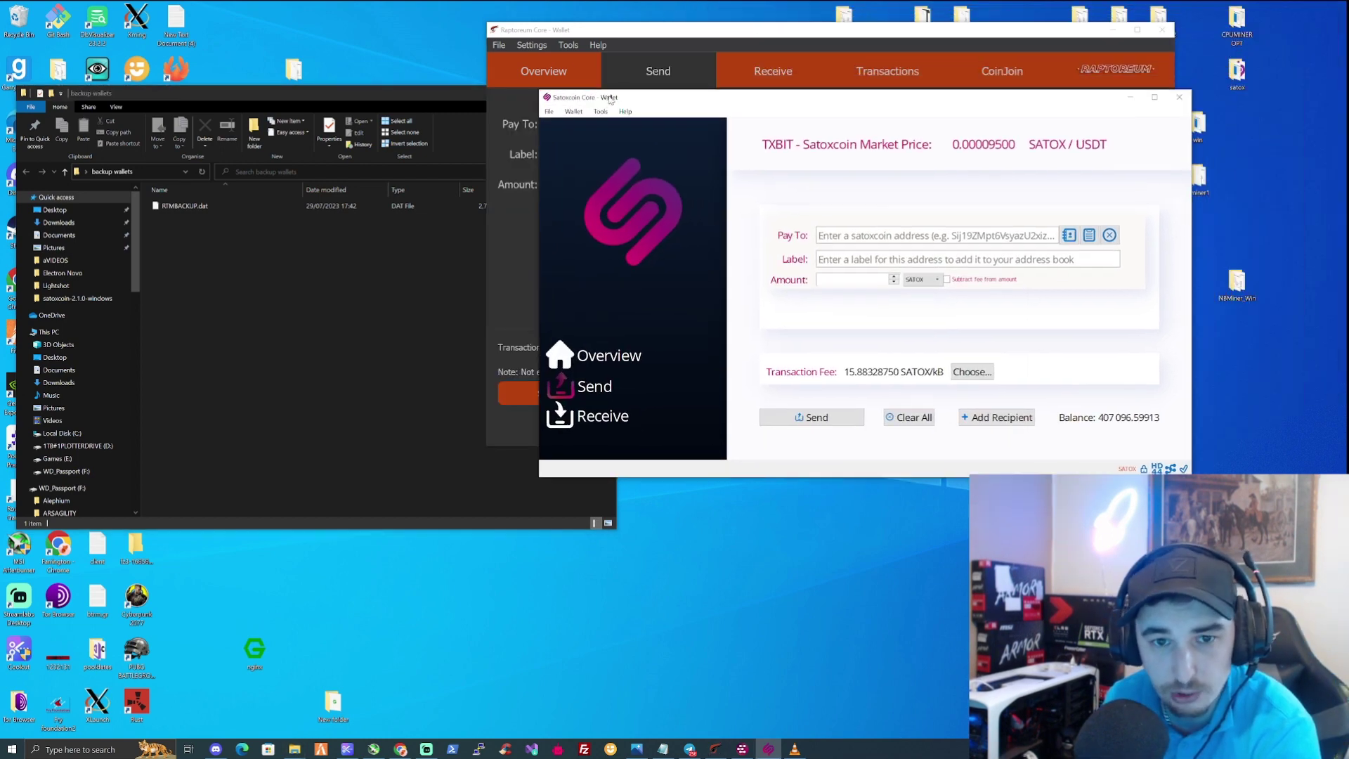
{"action": "left_click", "coordinate": [550, 113]}
{"action": "mouse_move", "coordinate": [568, 115]}
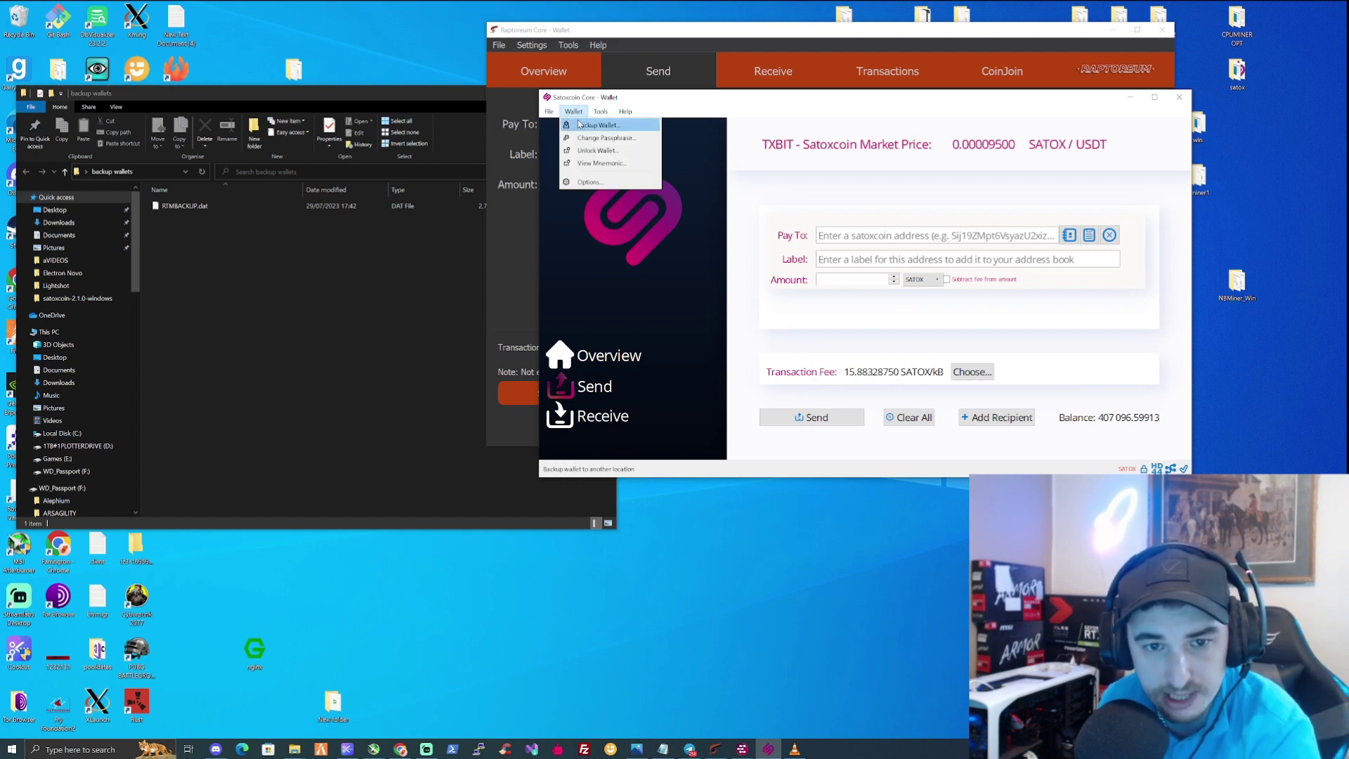
{"action": "left_click", "coordinate": [589, 127]}
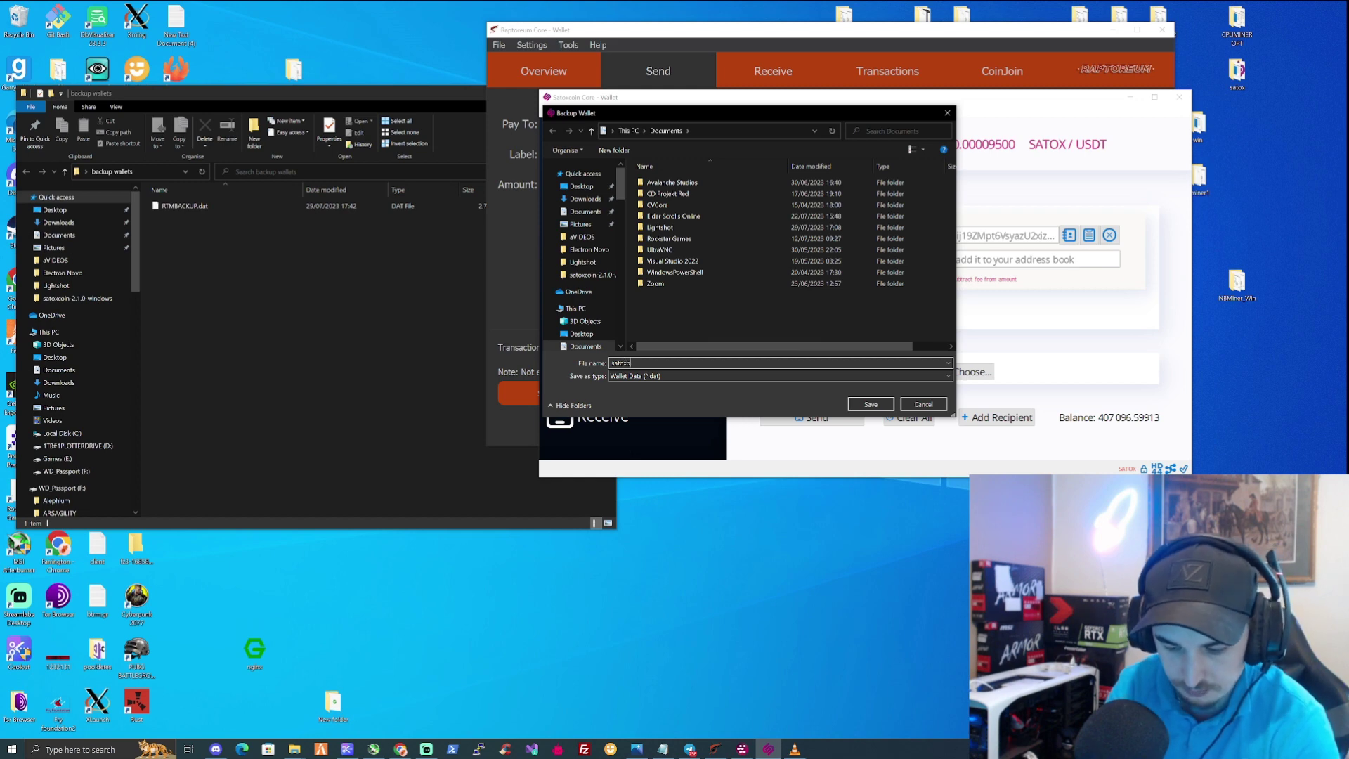
{"action": "left_click", "coordinate": [871, 404]}
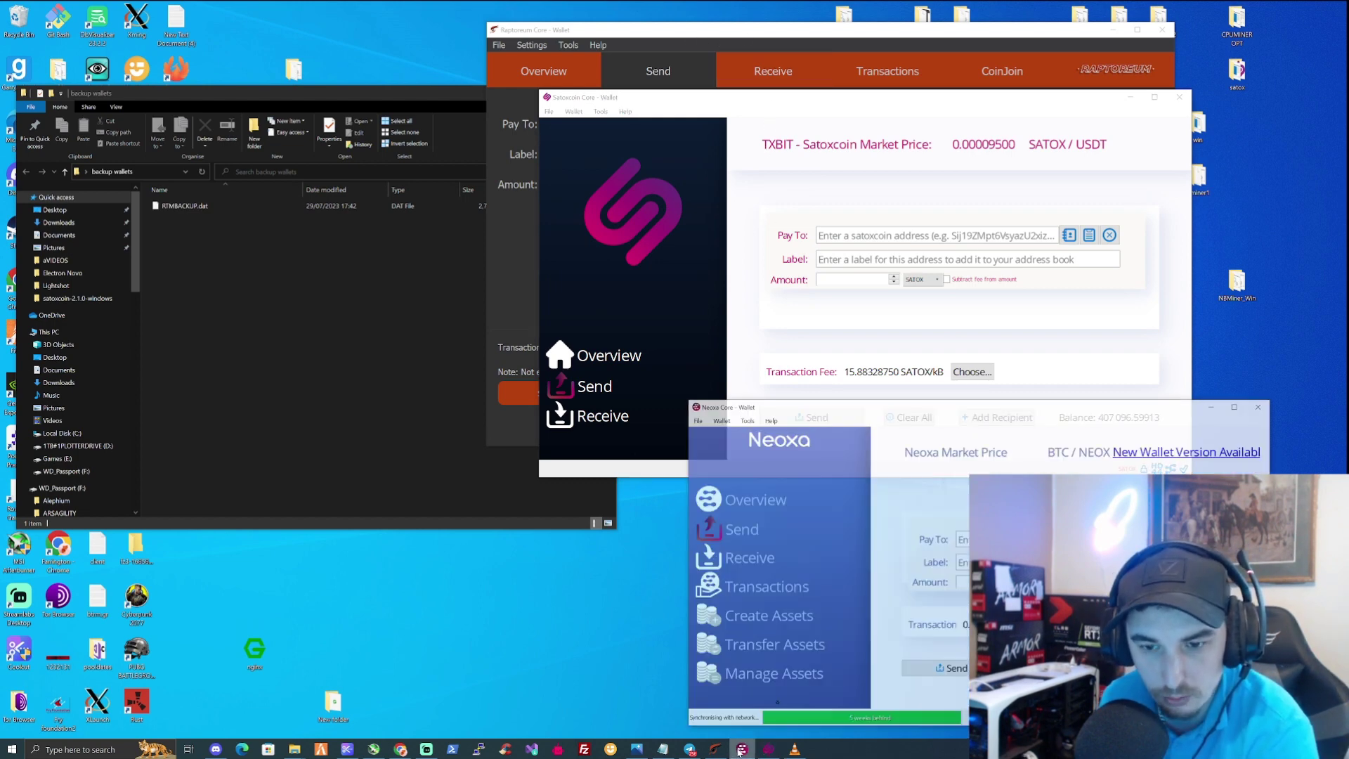
Step: Save the Neoxa wallet backup as NEOXABACKUP in the Documents folder
{"action": "left_click_drag", "start_coordinate": [843, 409], "coordinate": [775, 248]}
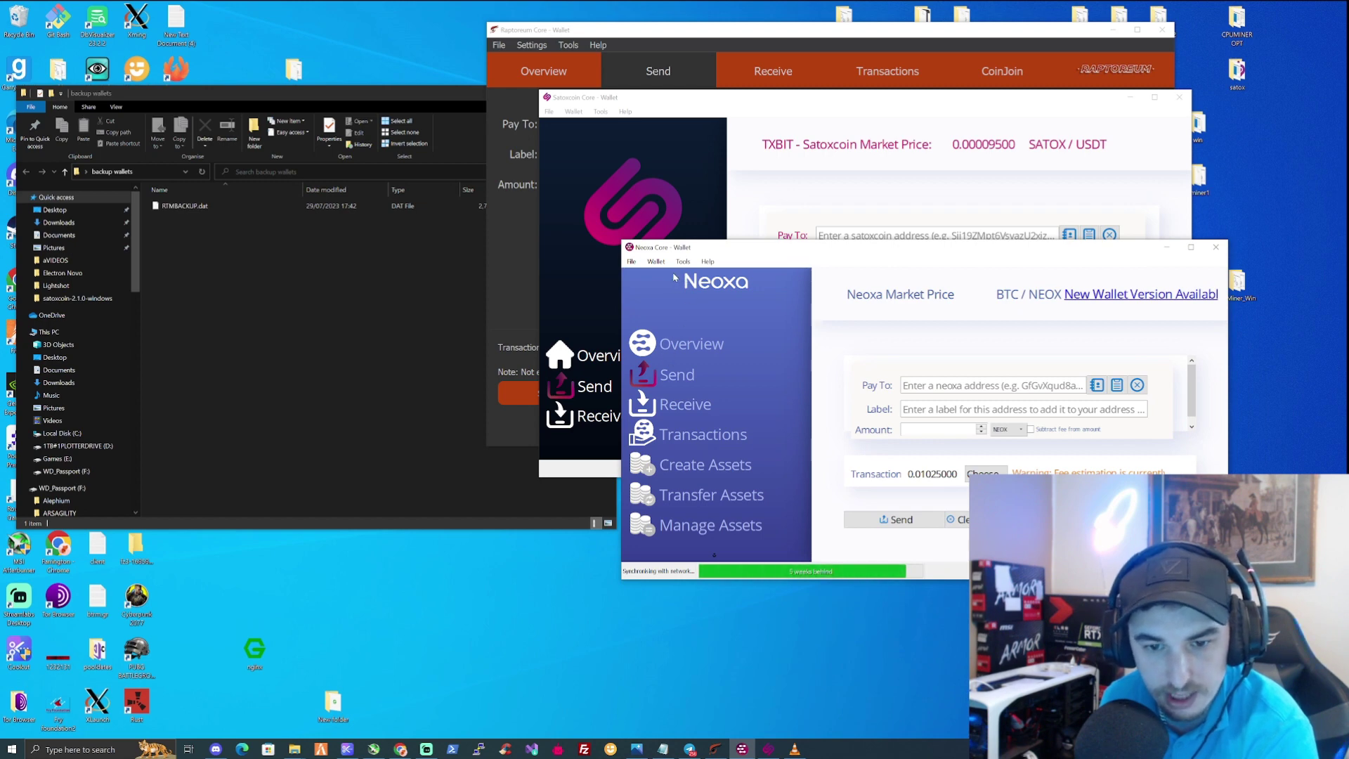
{"action": "left_click", "coordinate": [650, 262]}
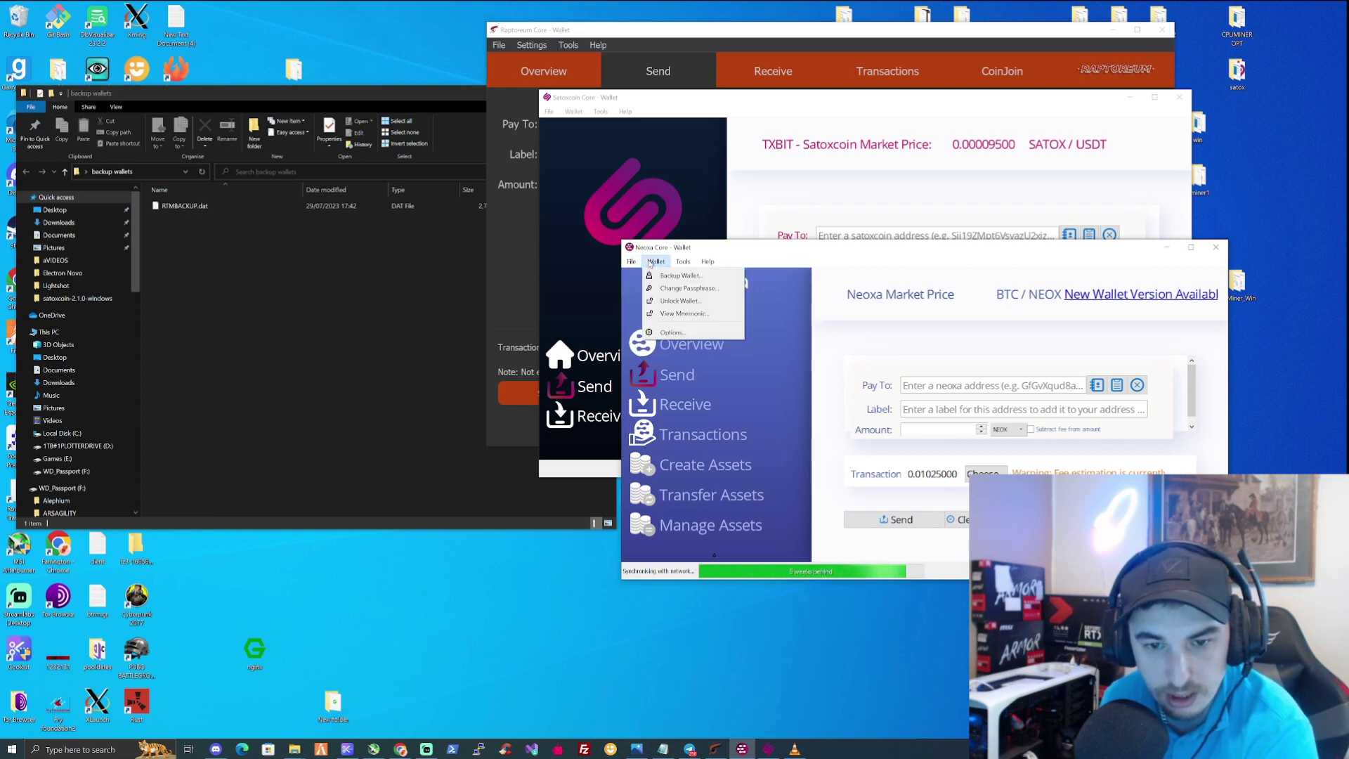
{"action": "left_click", "coordinate": [671, 279]}
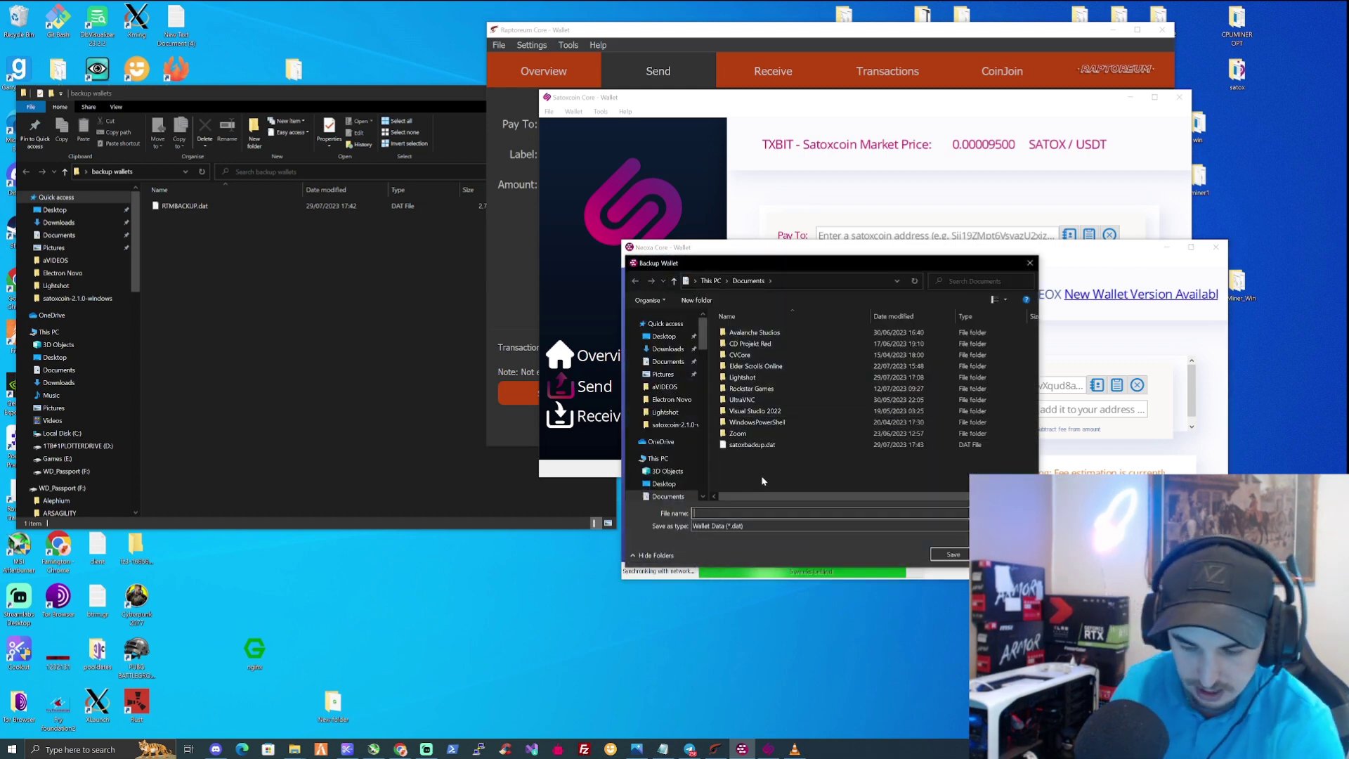
{"action": "type", "text": "NEOXABACKUP"}
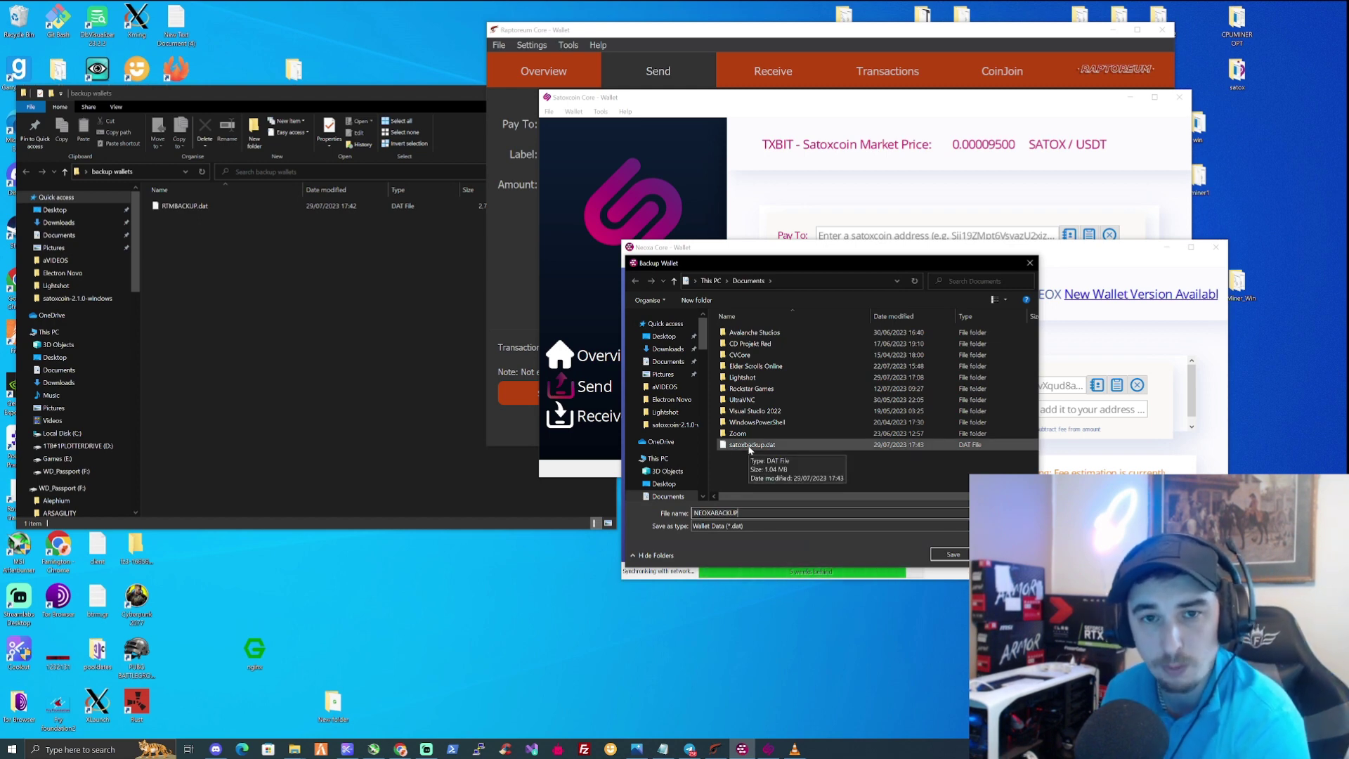
{"action": "left_click", "coordinate": [950, 553]}
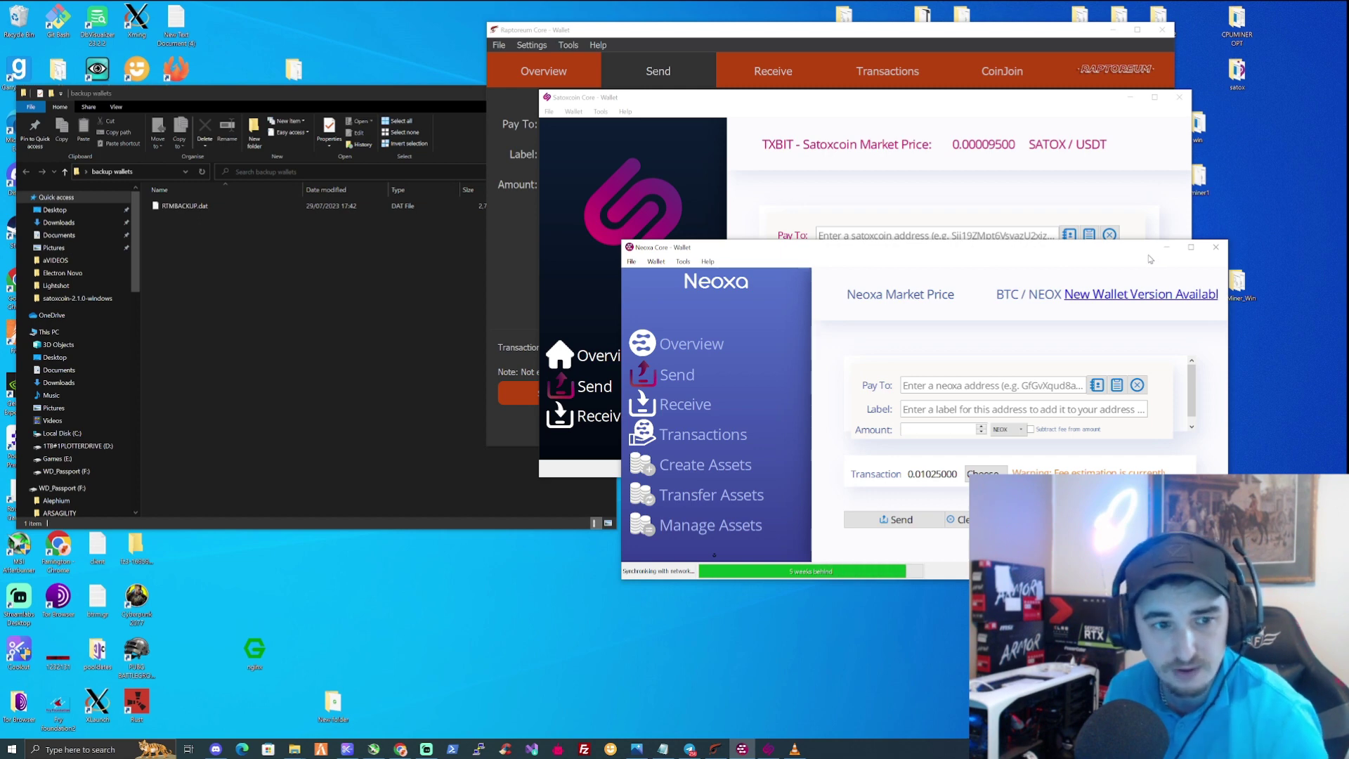
Step: Reopen the Neoxa wallet backup dialog, then cancel it without saving
{"action": "left_click", "coordinate": [200, 175]}
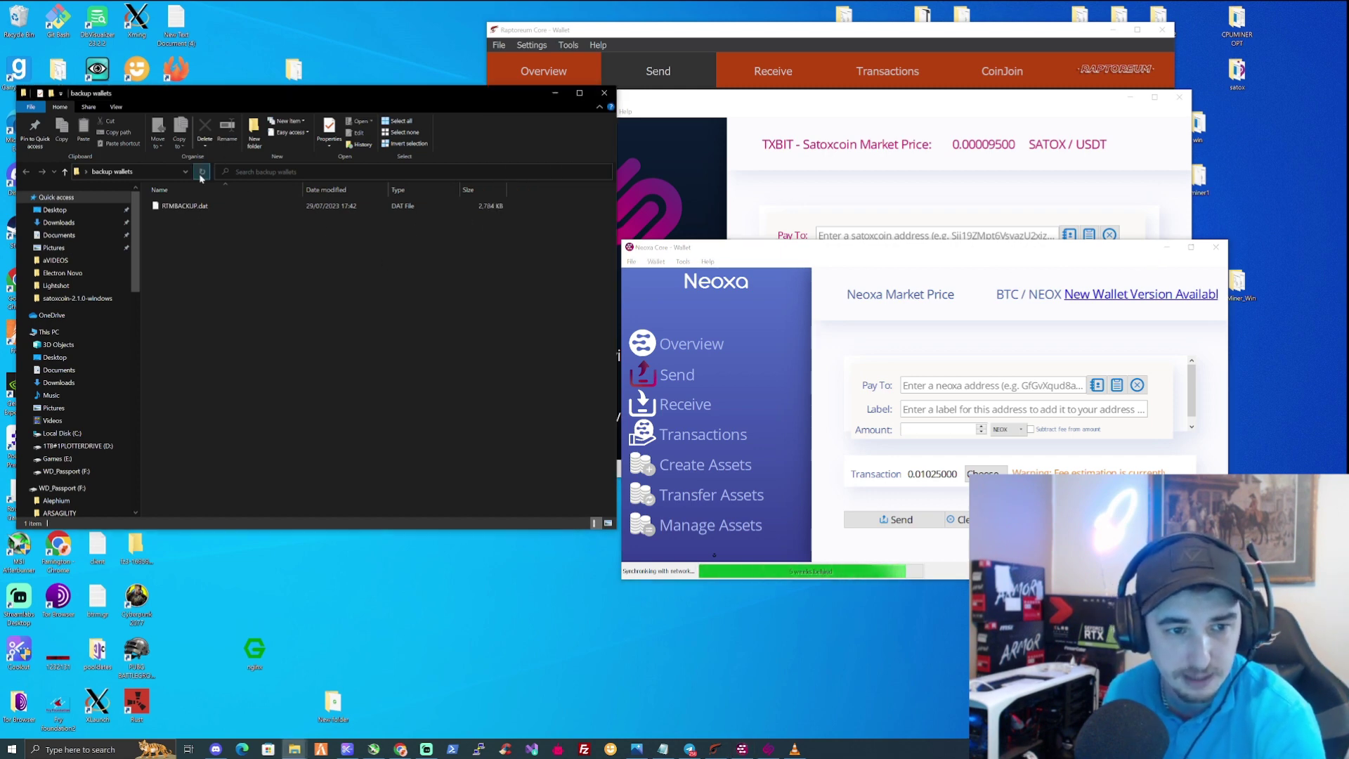
{"action": "left_click", "coordinate": [683, 287]}
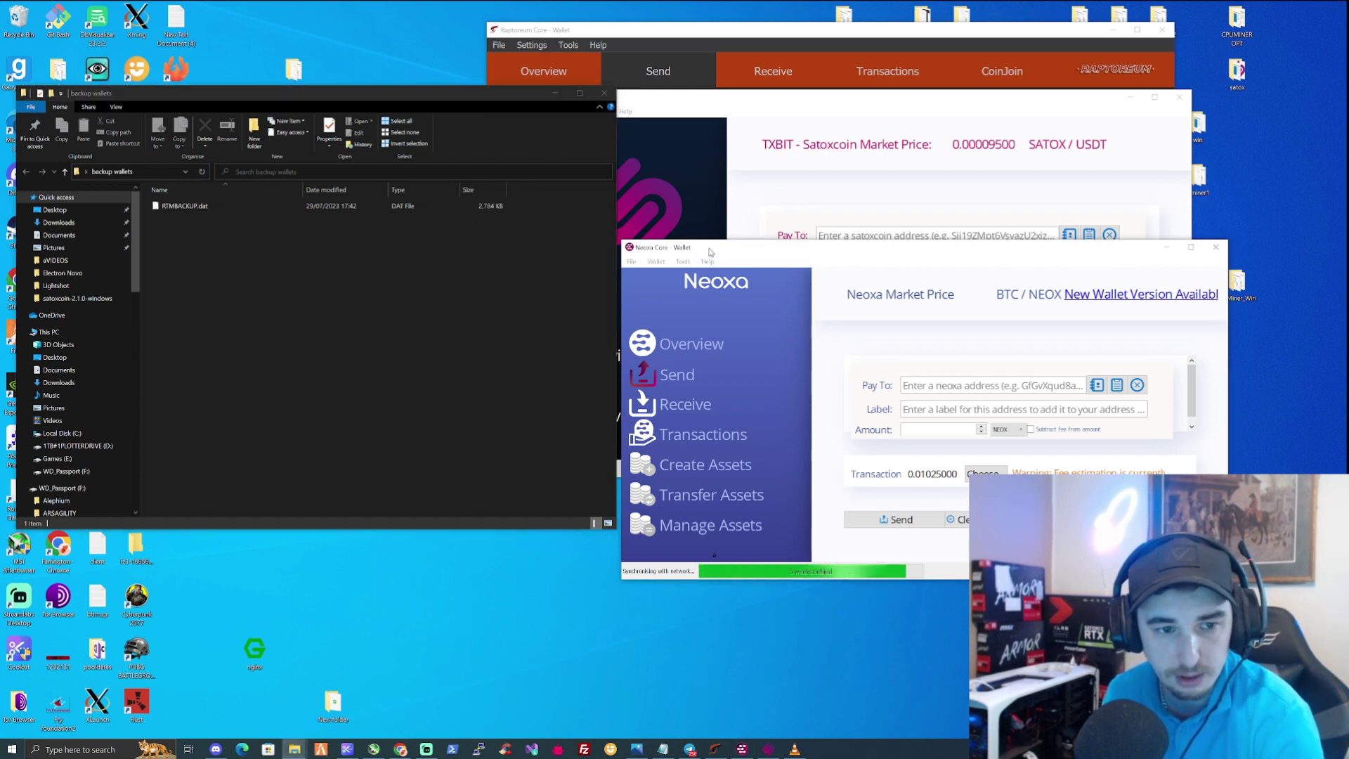
{"action": "left_click", "coordinate": [651, 262]}
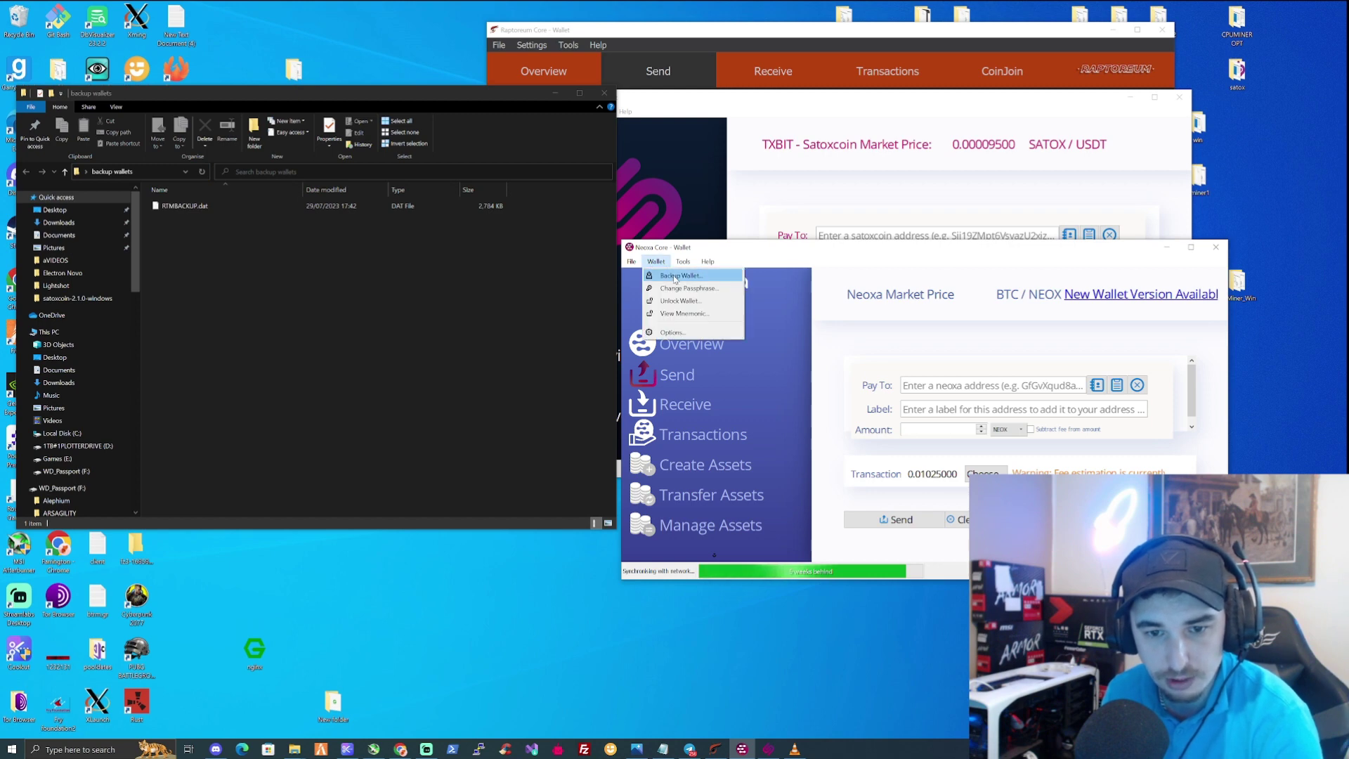
{"action": "left_click", "coordinate": [678, 277]}
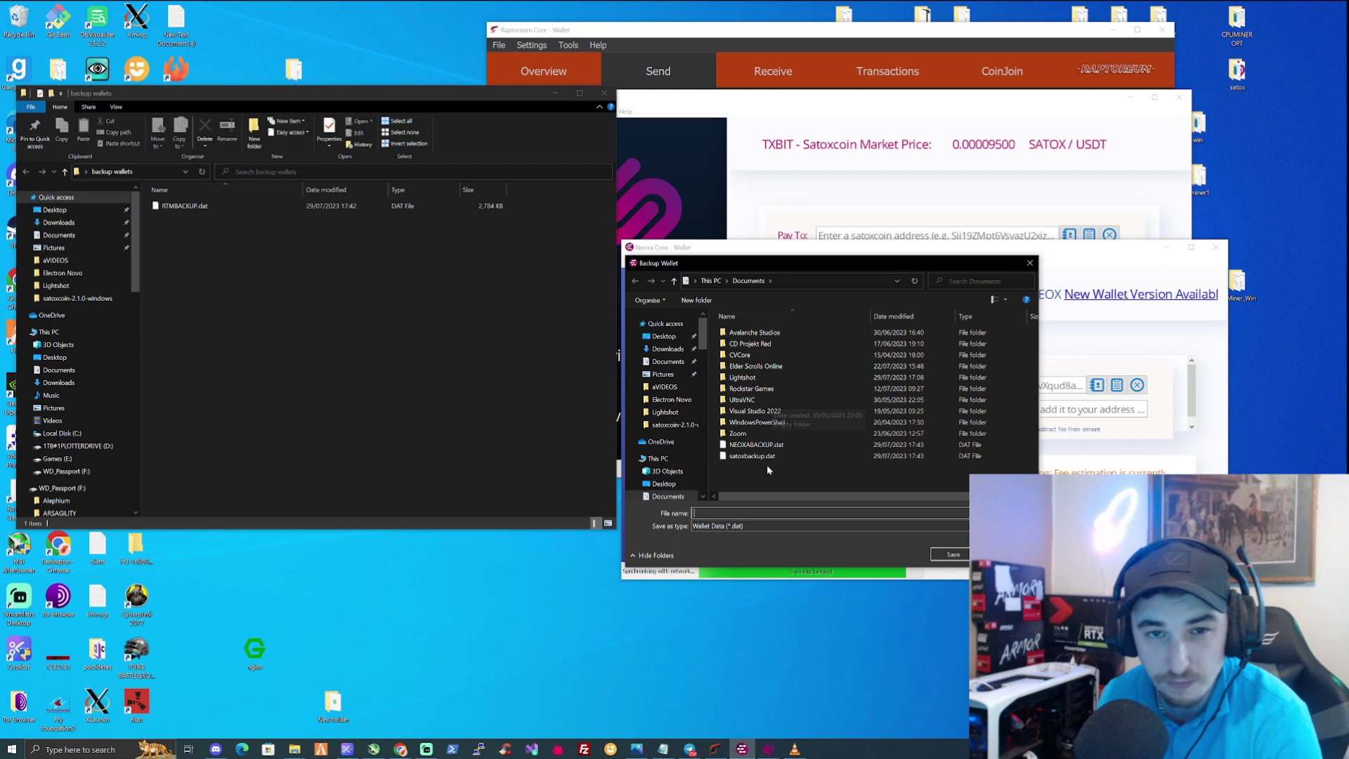
{"action": "left_click", "coordinate": [1028, 266]}
{"action": "mouse_move", "coordinate": [295, 748]}
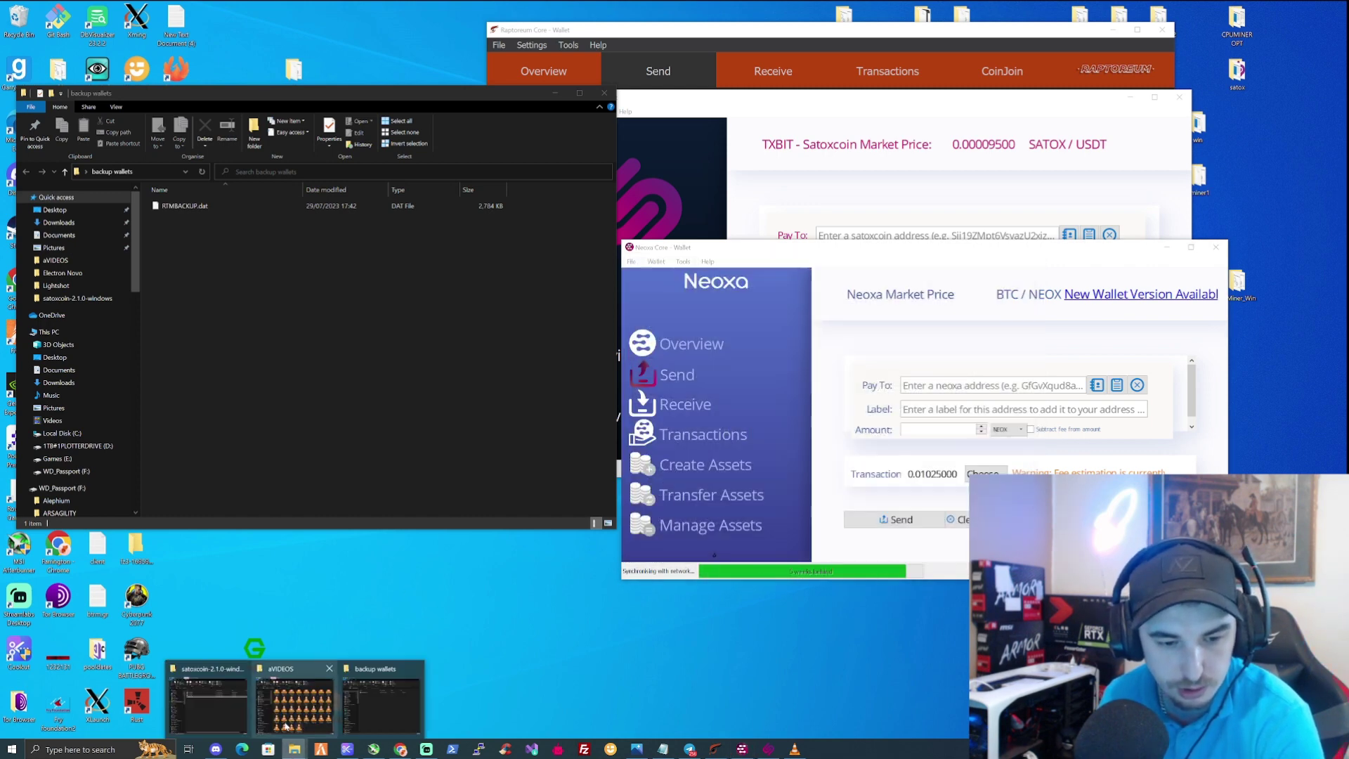
{"action": "left_click", "coordinate": [383, 703]}
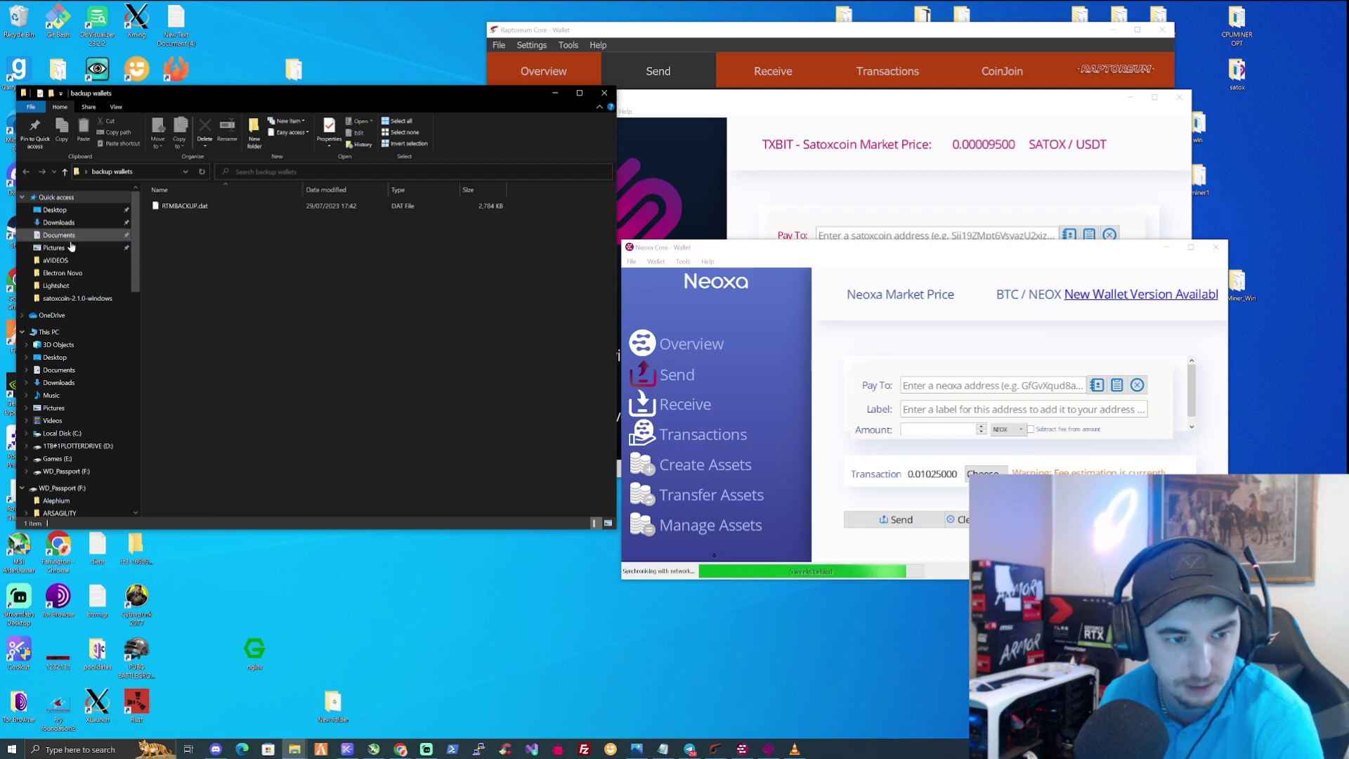
Step: Copy NEOXABACKUP.dat and satoxbackup.dat from Documents into Desktop > backup wallets
{"action": "left_click", "coordinate": [69, 236]}
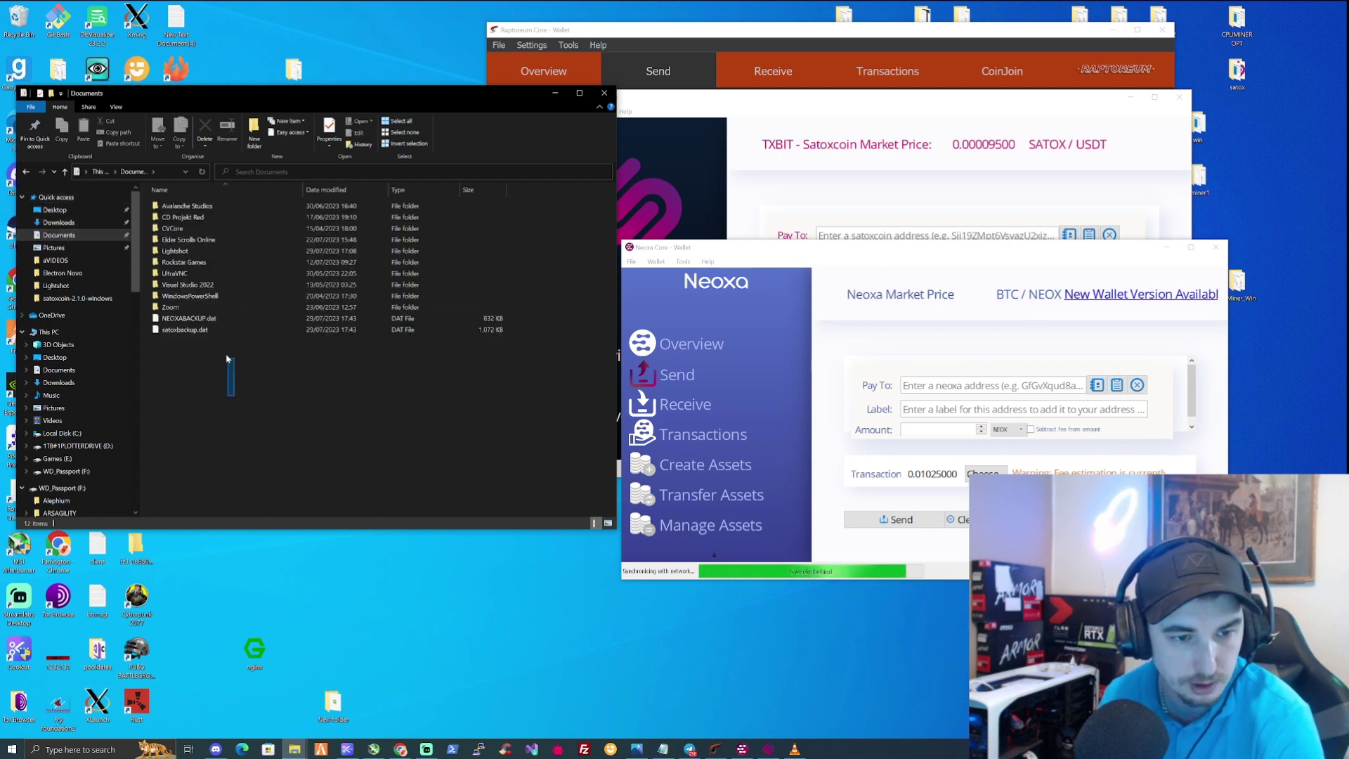
{"action": "left_click_drag", "start_coordinate": [226, 358], "coordinate": [202, 321]}
{"action": "right_click", "coordinate": [202, 321]}
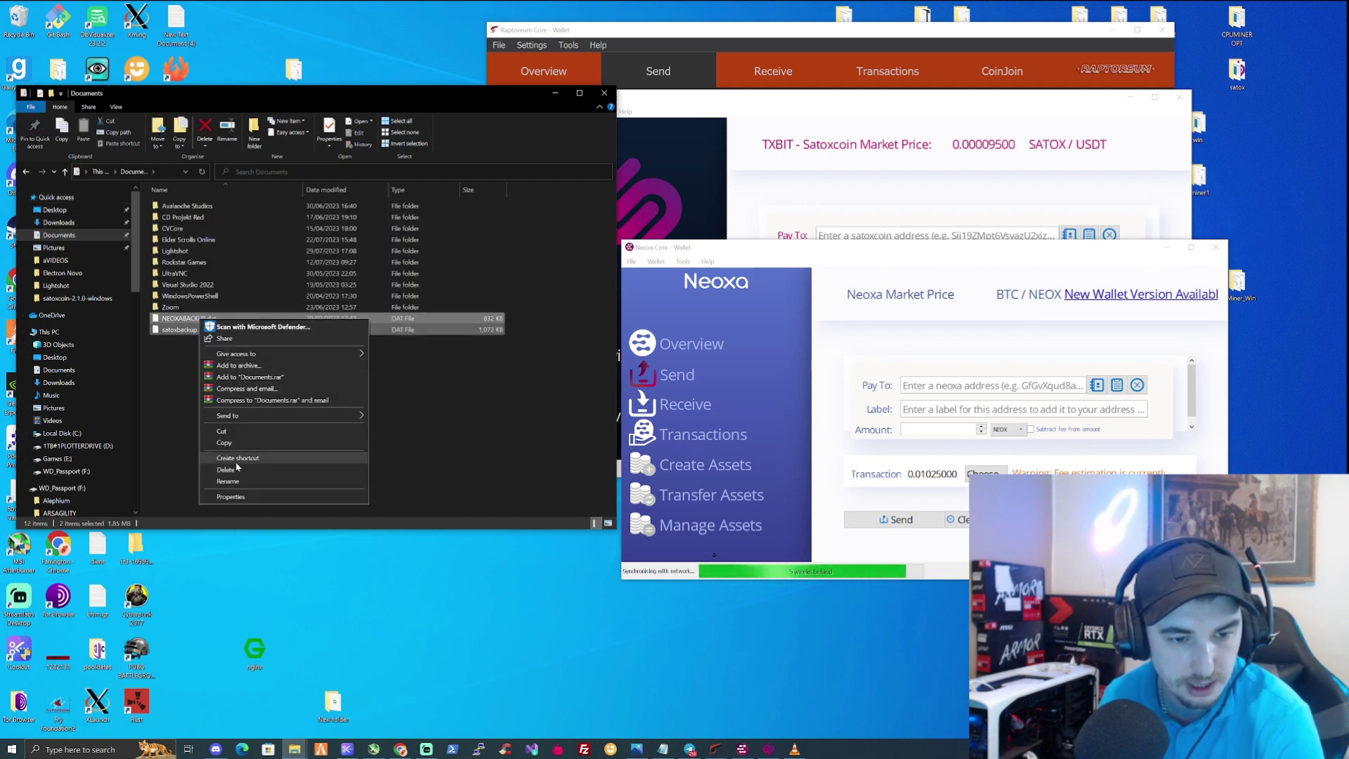
{"action": "left_click", "coordinate": [223, 442]}
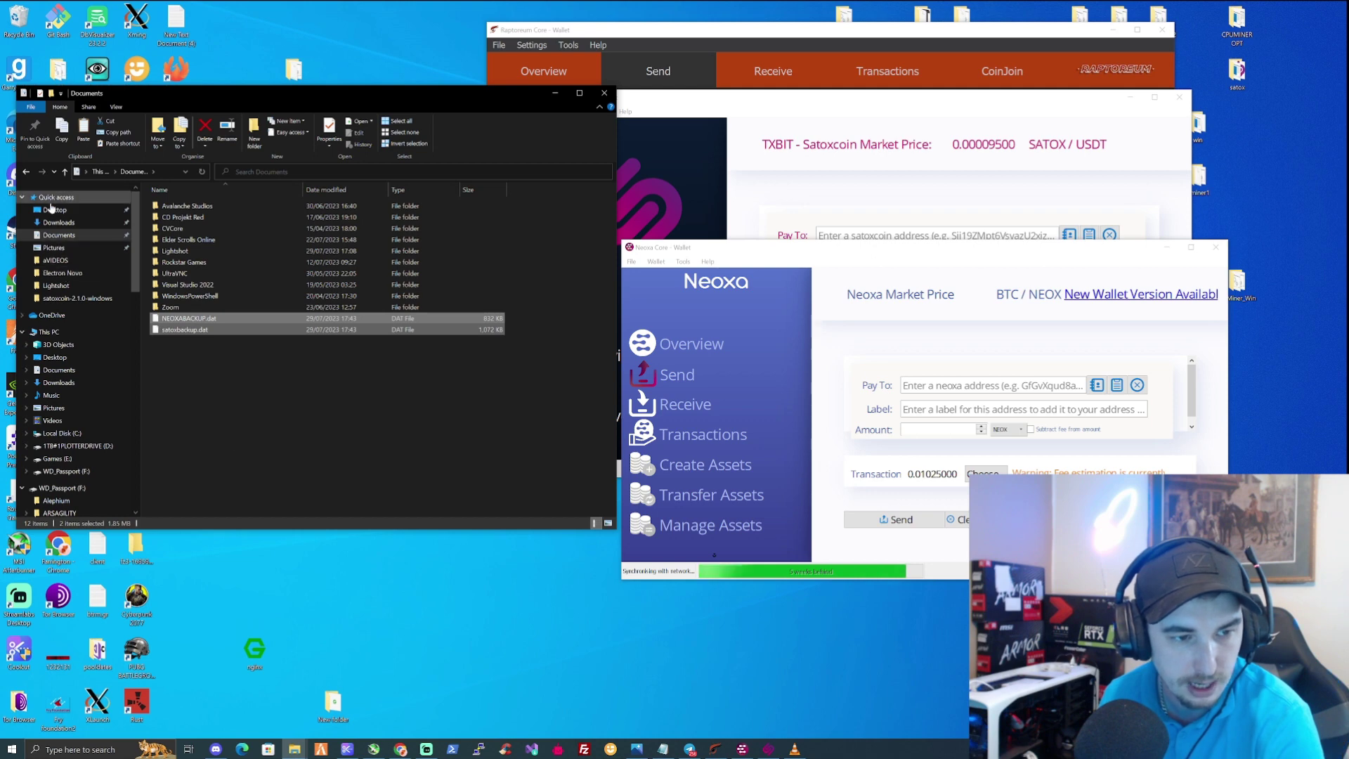
{"action": "left_click", "coordinate": [54, 209]}
{"action": "left_click", "coordinate": [184, 229]}
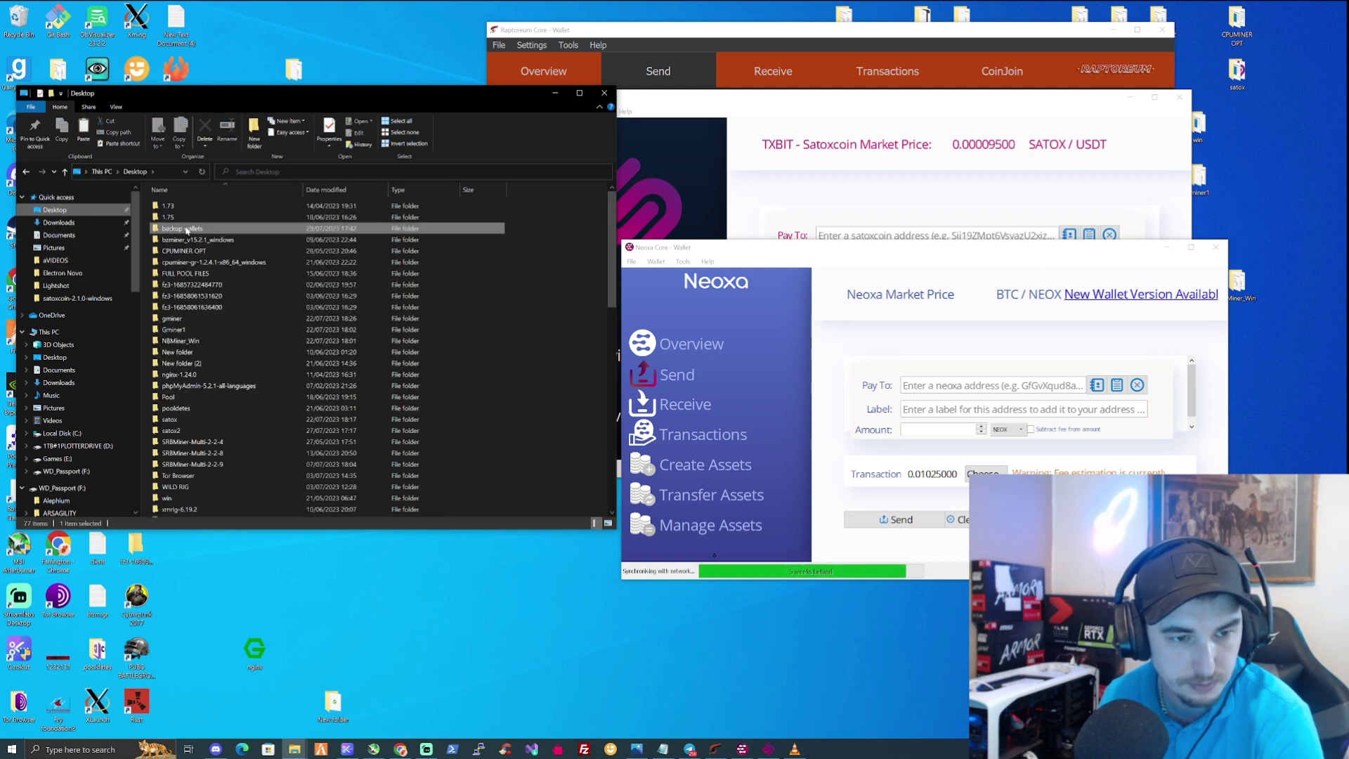
{"action": "double_click", "coordinate": [187, 230]}
{"action": "right_click", "coordinate": [250, 292]}
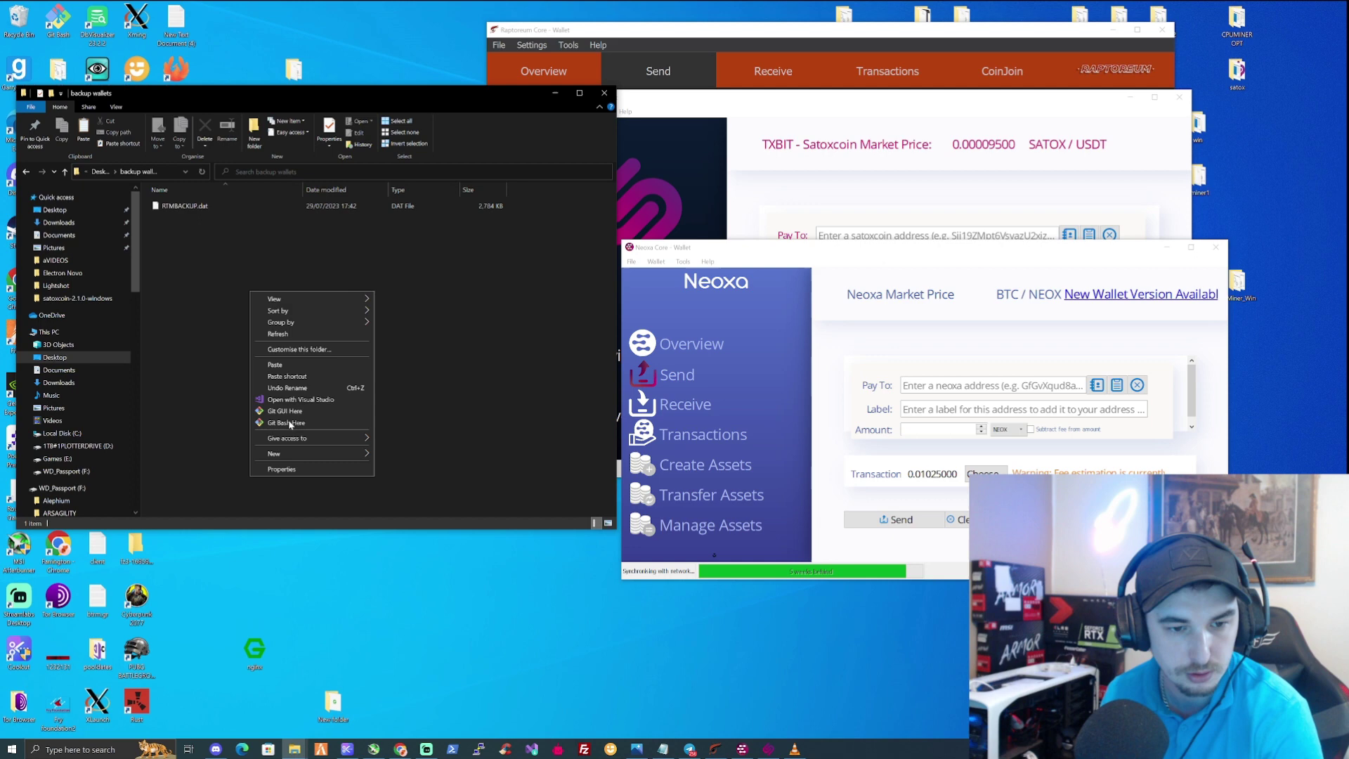
{"action": "left_click", "coordinate": [275, 365]}
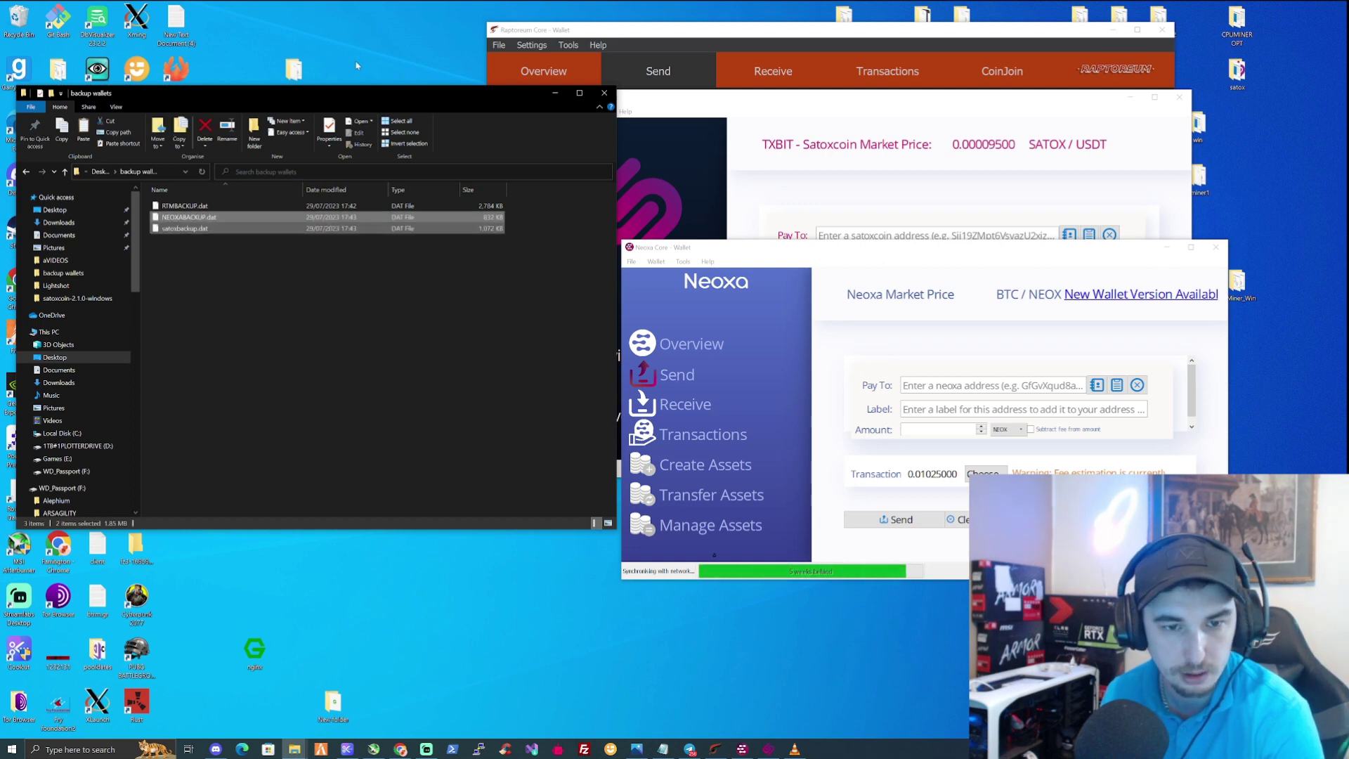
Step: Copy all three backup files from the backup wallets folder
{"action": "left_click_drag", "start_coordinate": [353, 88], "coordinate": [633, 84]}
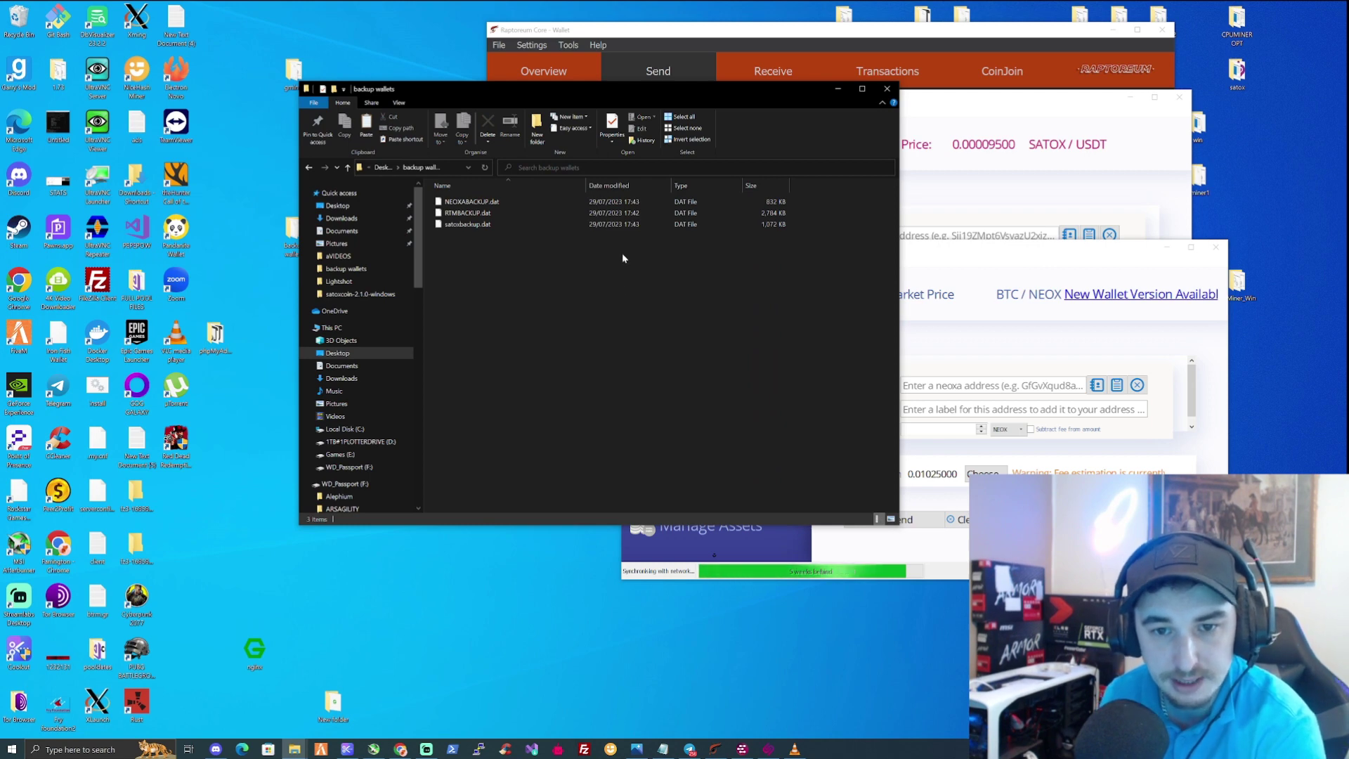
{"action": "left_click_drag", "start_coordinate": [622, 255], "coordinate": [586, 202]}
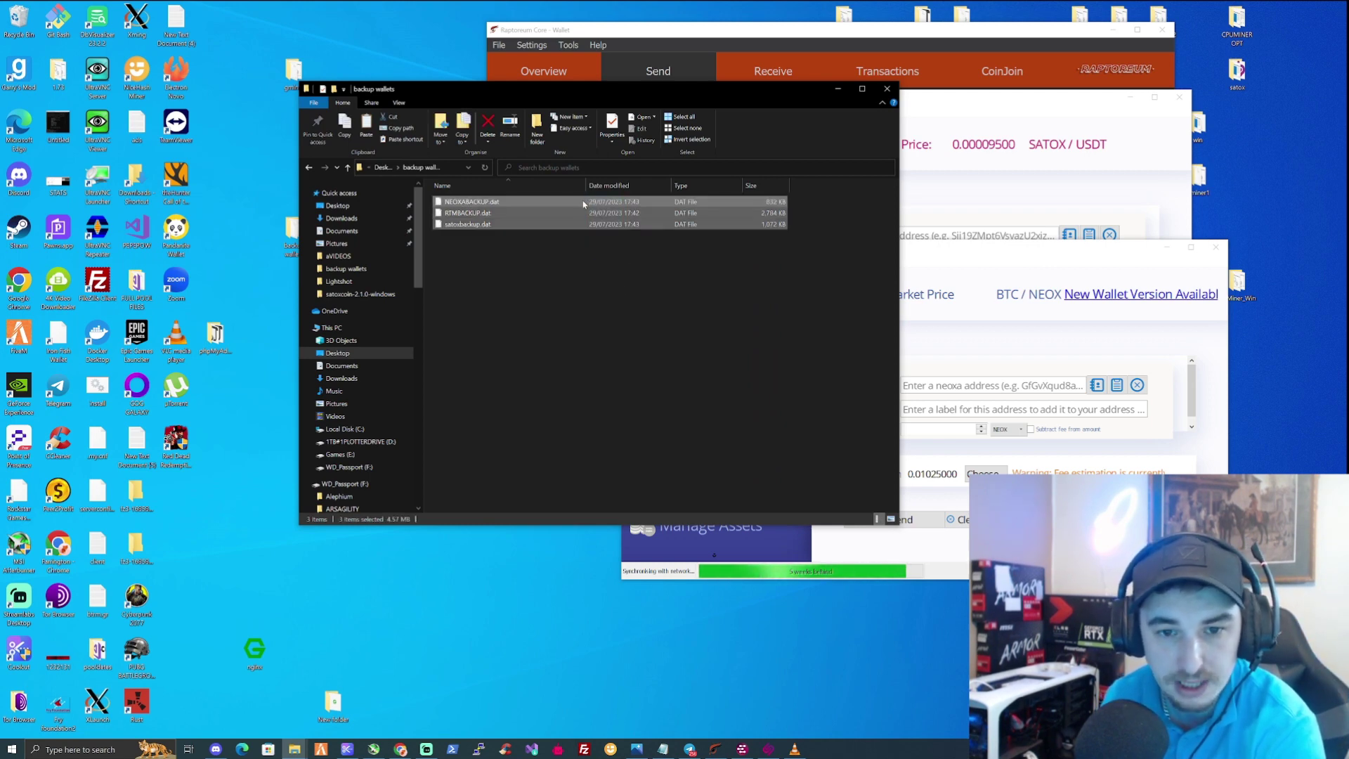
{"action": "right_click", "coordinate": [585, 203]}
{"action": "left_click", "coordinate": [617, 325]}
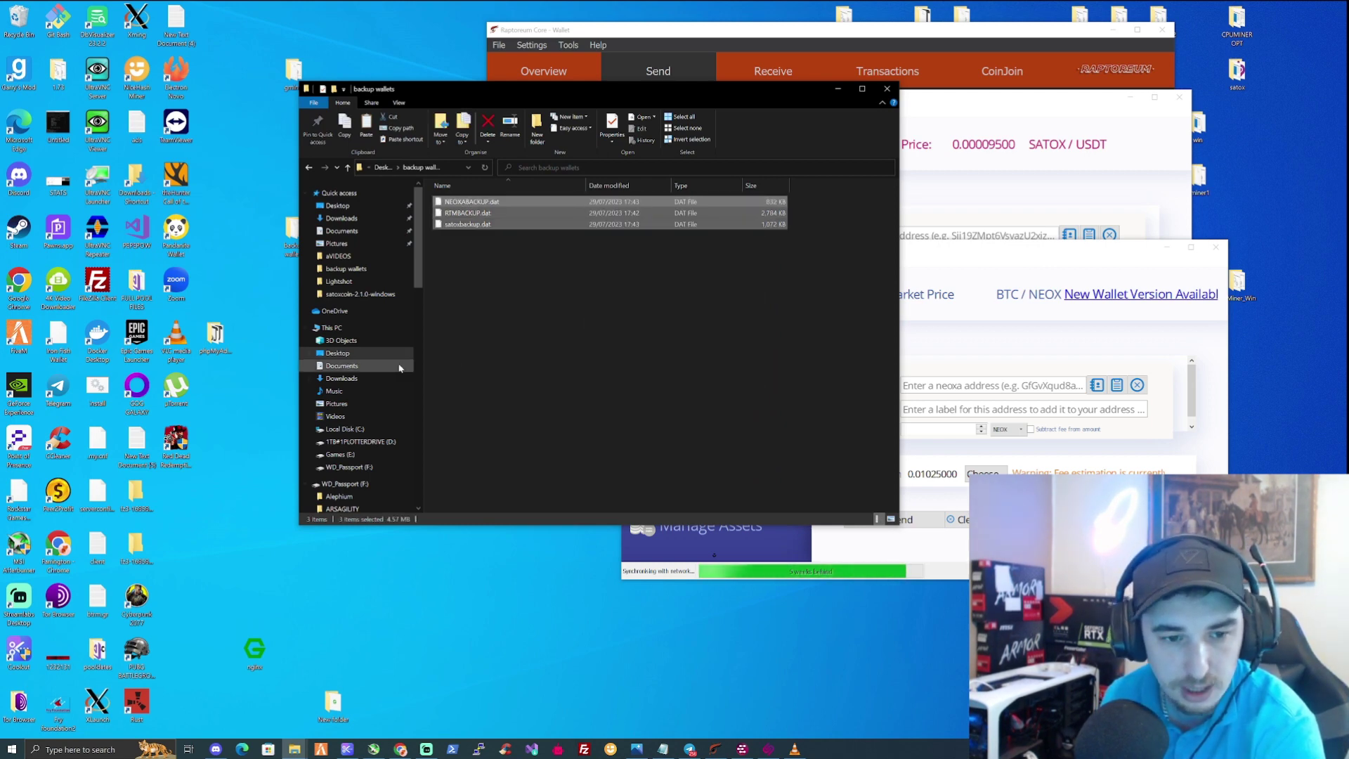
Step: Create a 'backup wallets' folder on WD_Passport (F:) and paste the three backup files into it
{"action": "left_click", "coordinate": [328, 468]}
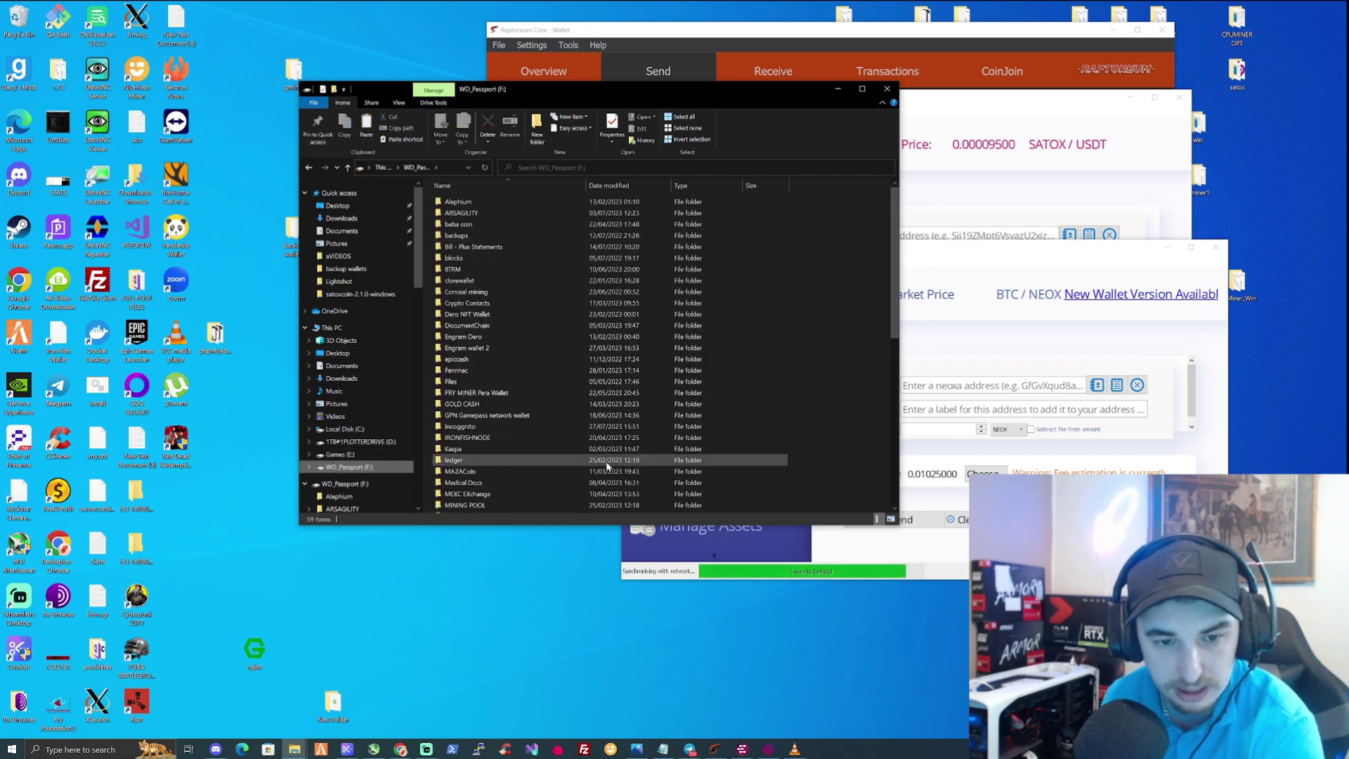
{"action": "right_click", "coordinate": [805, 237]}
{"action": "mouse_move", "coordinate": [836, 395]}
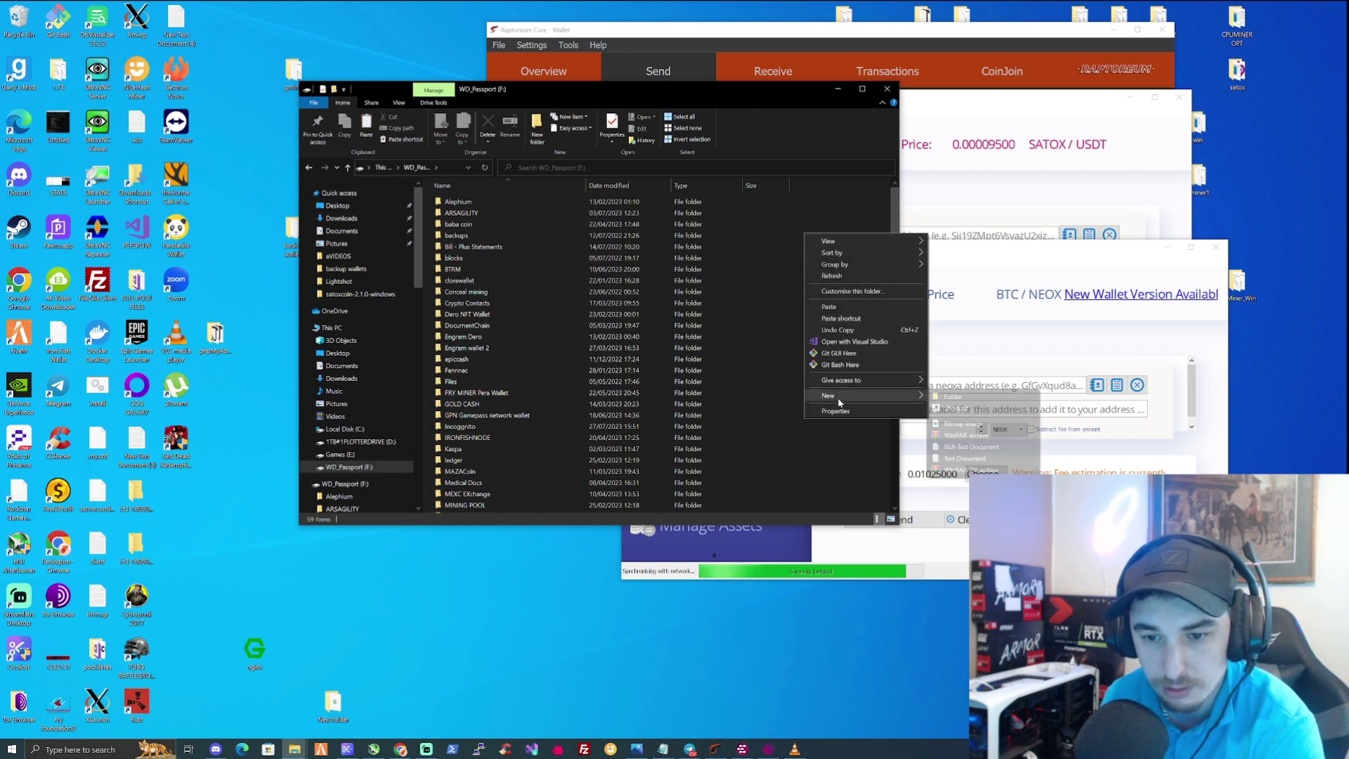
{"action": "left_click", "coordinate": [950, 397]}
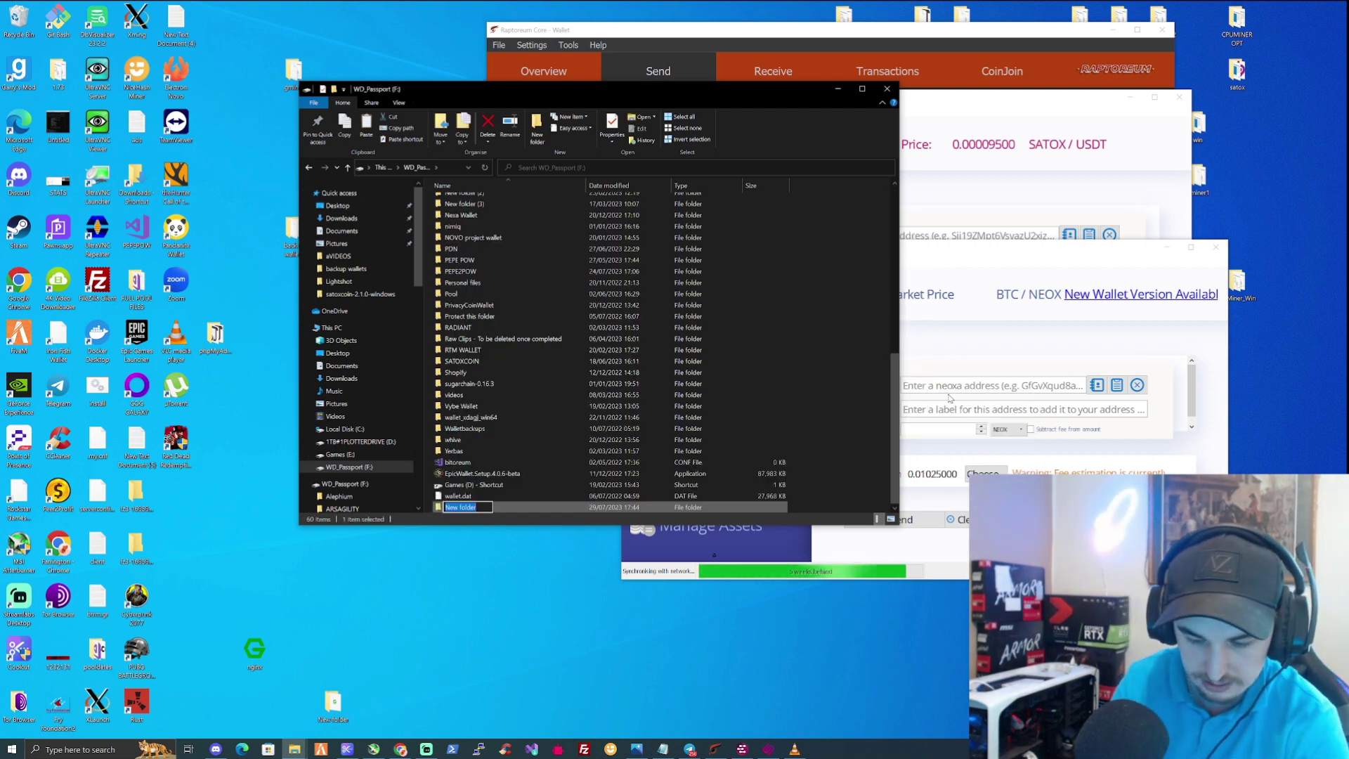
{"action": "type", "text": "backup wal"}
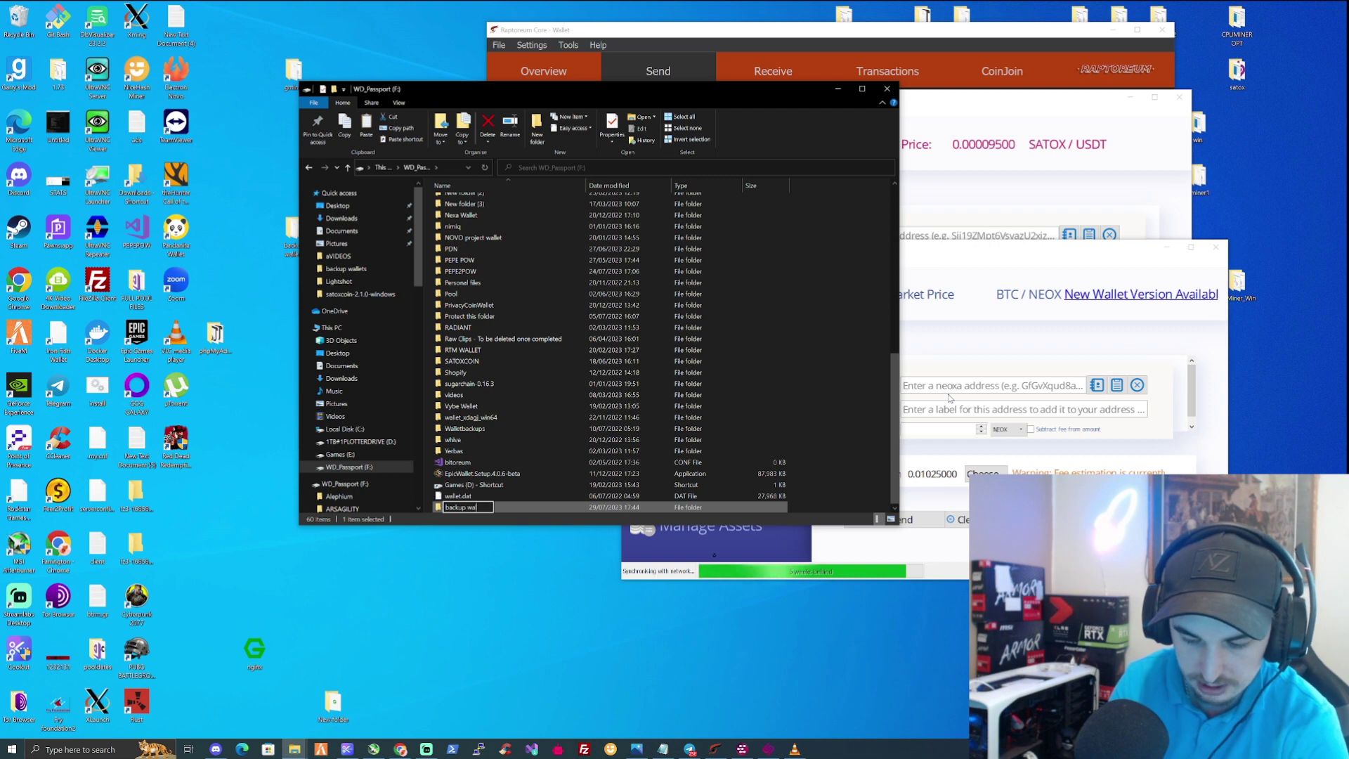
{"action": "type", "text": "lets"}
{"action": "left_click", "coordinate": [682, 509]}
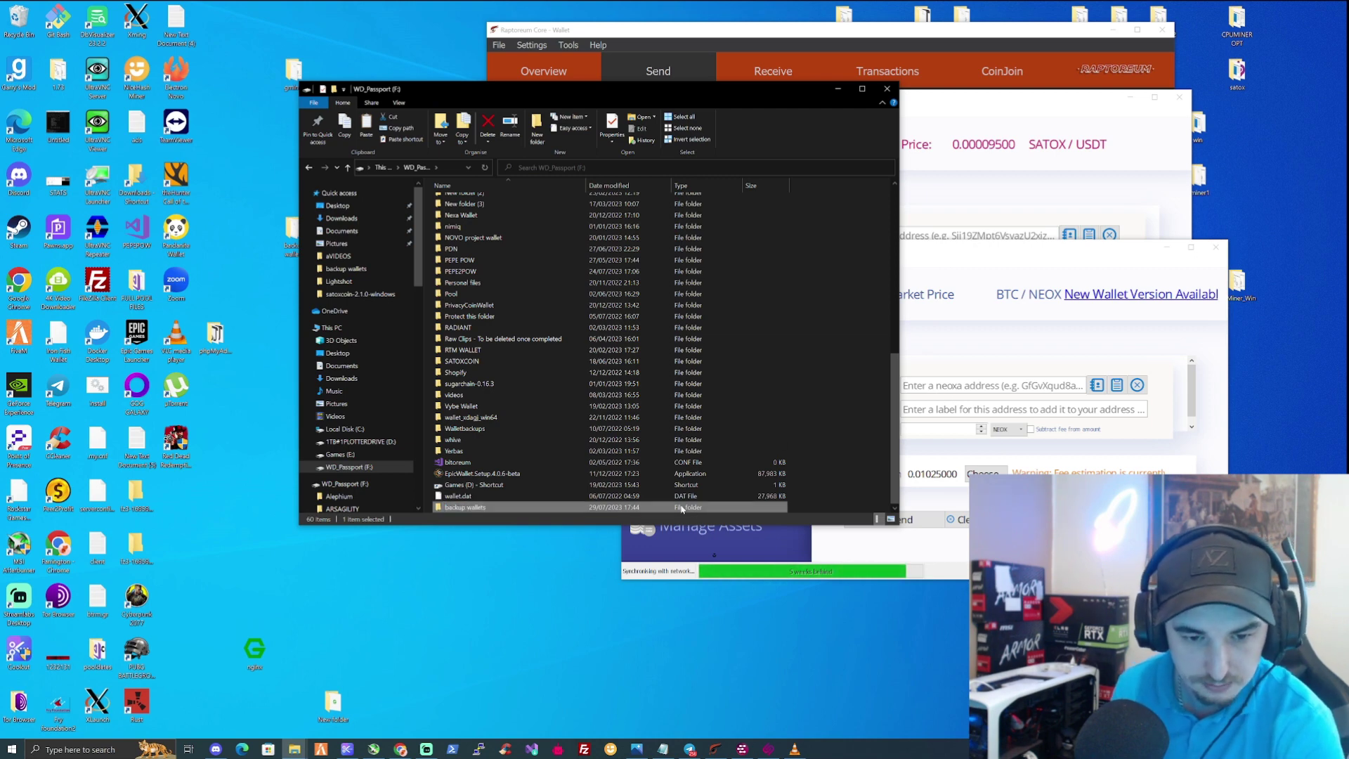
{"action": "double_click", "coordinate": [618, 507]}
{"action": "key", "text": "ctrl+v"}
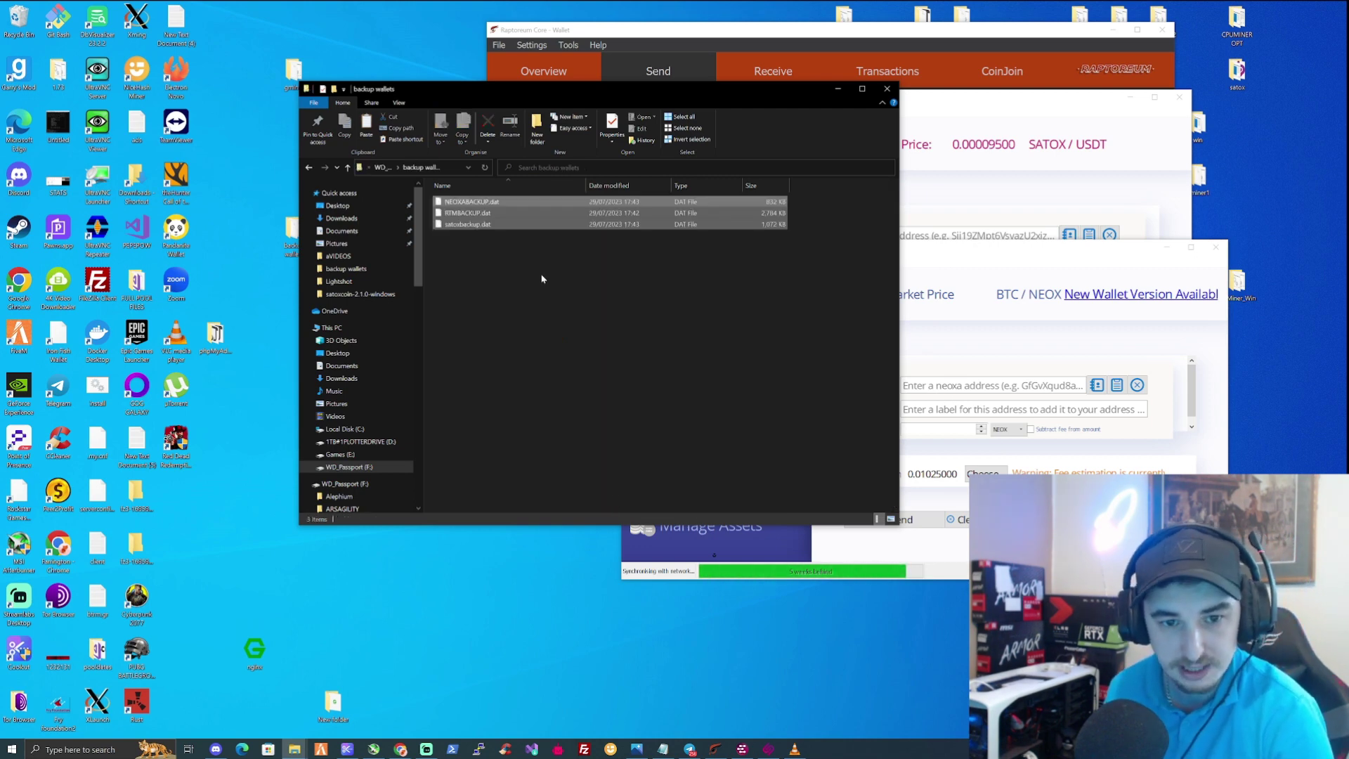
{"action": "left_click", "coordinate": [544, 279]}
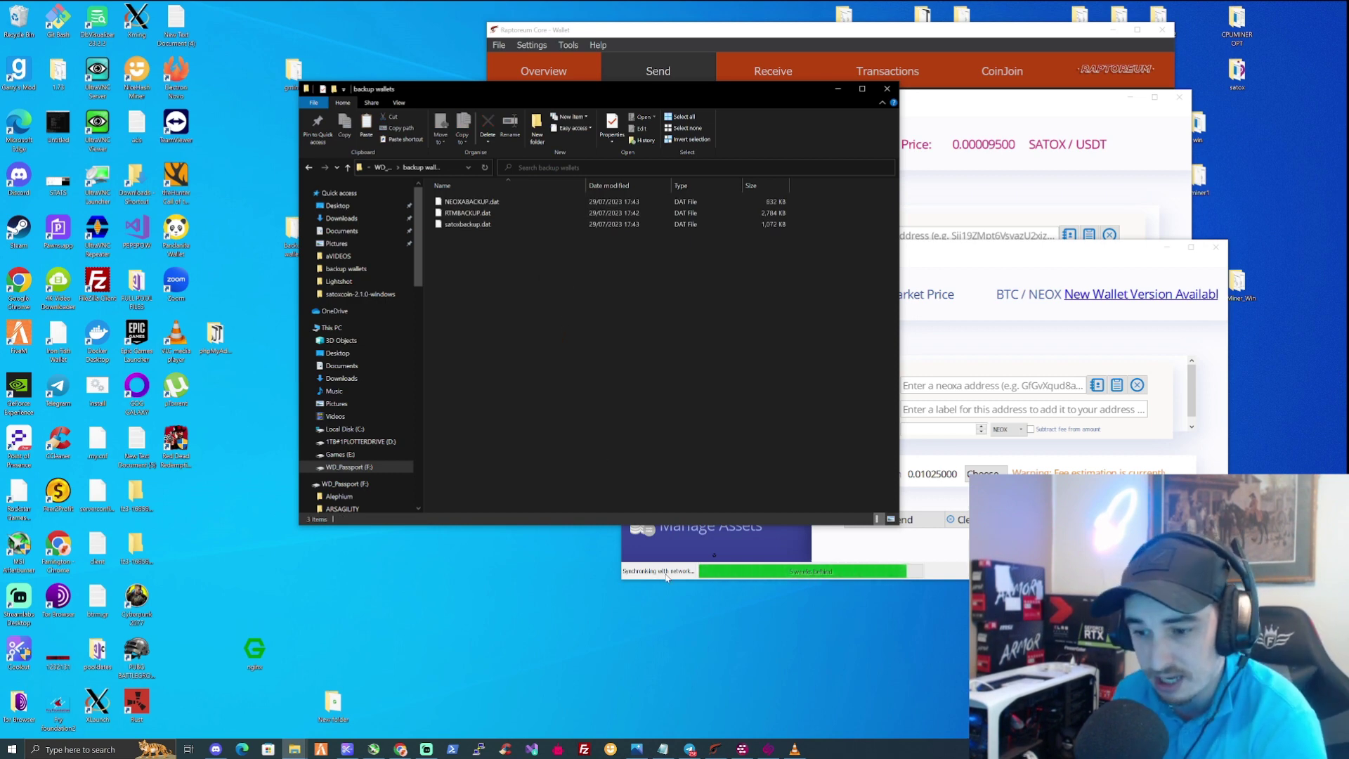
Step: Try to eject the My Passport Ultra drive from the system tray
{"action": "left_click", "coordinate": [713, 555]}
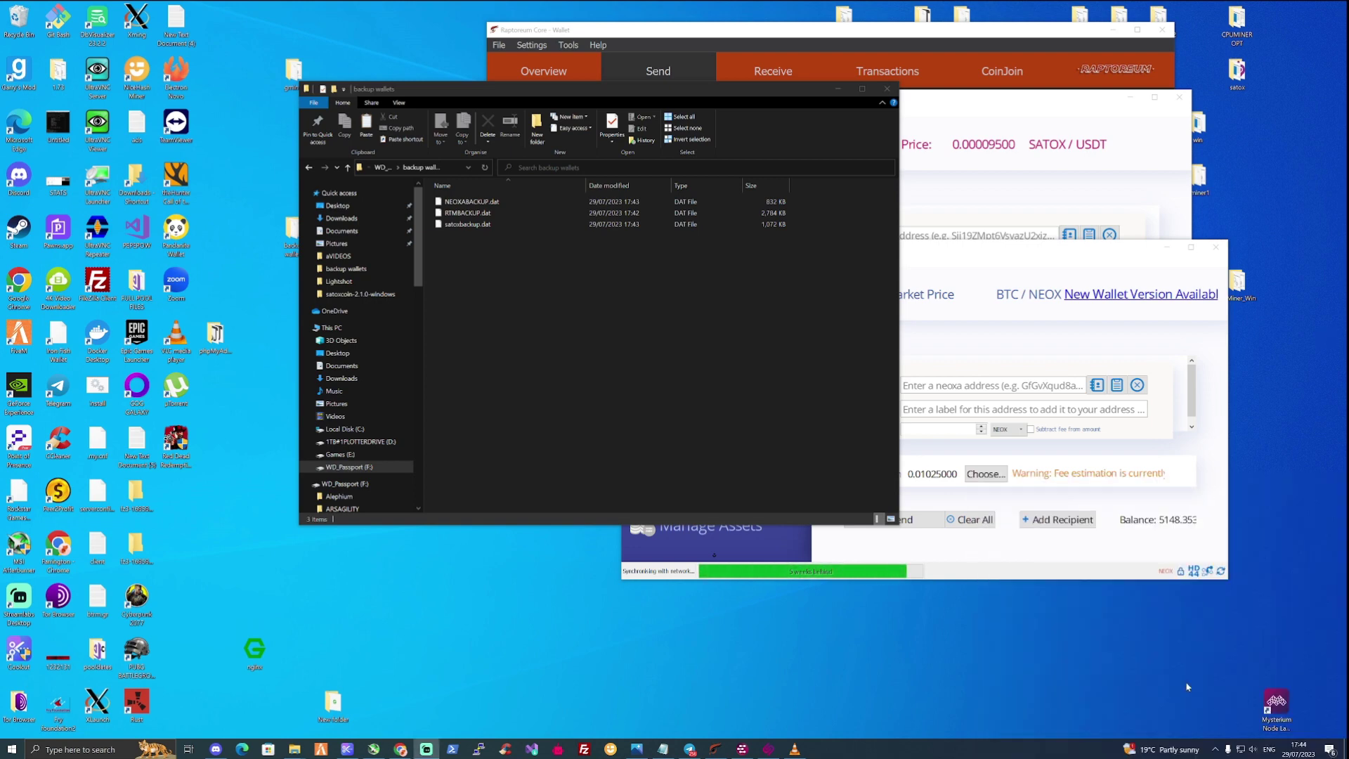
{"action": "left_click", "coordinate": [1216, 749]}
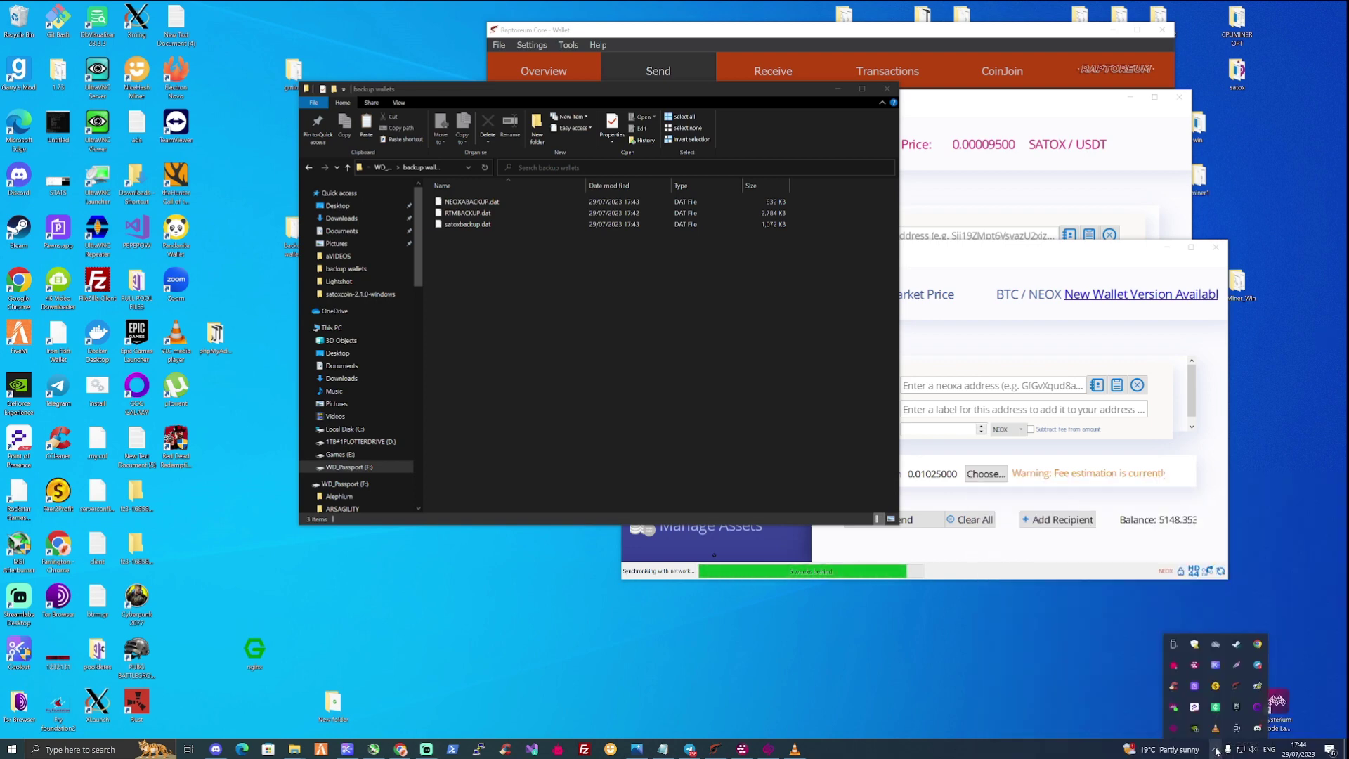
{"action": "left_click", "coordinate": [1173, 647]}
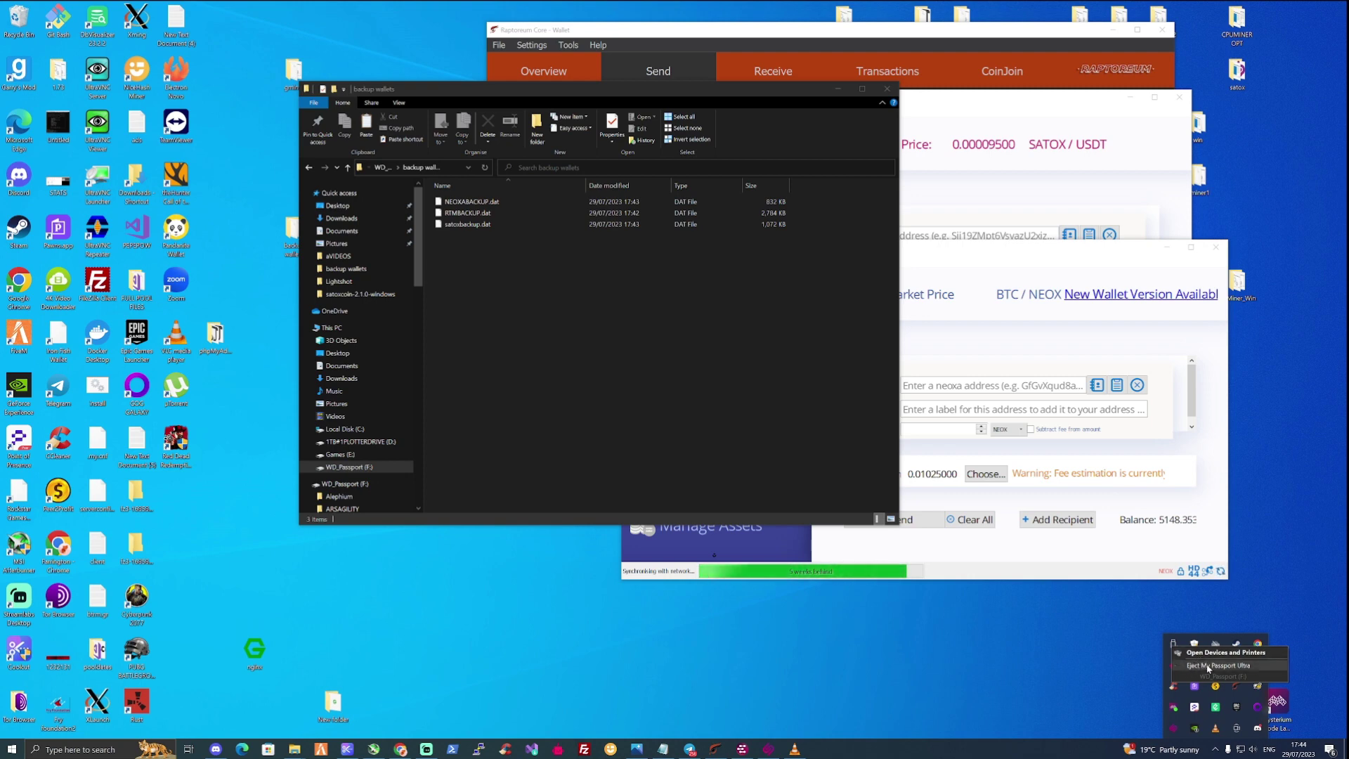
{"action": "left_click", "coordinate": [1207, 667]}
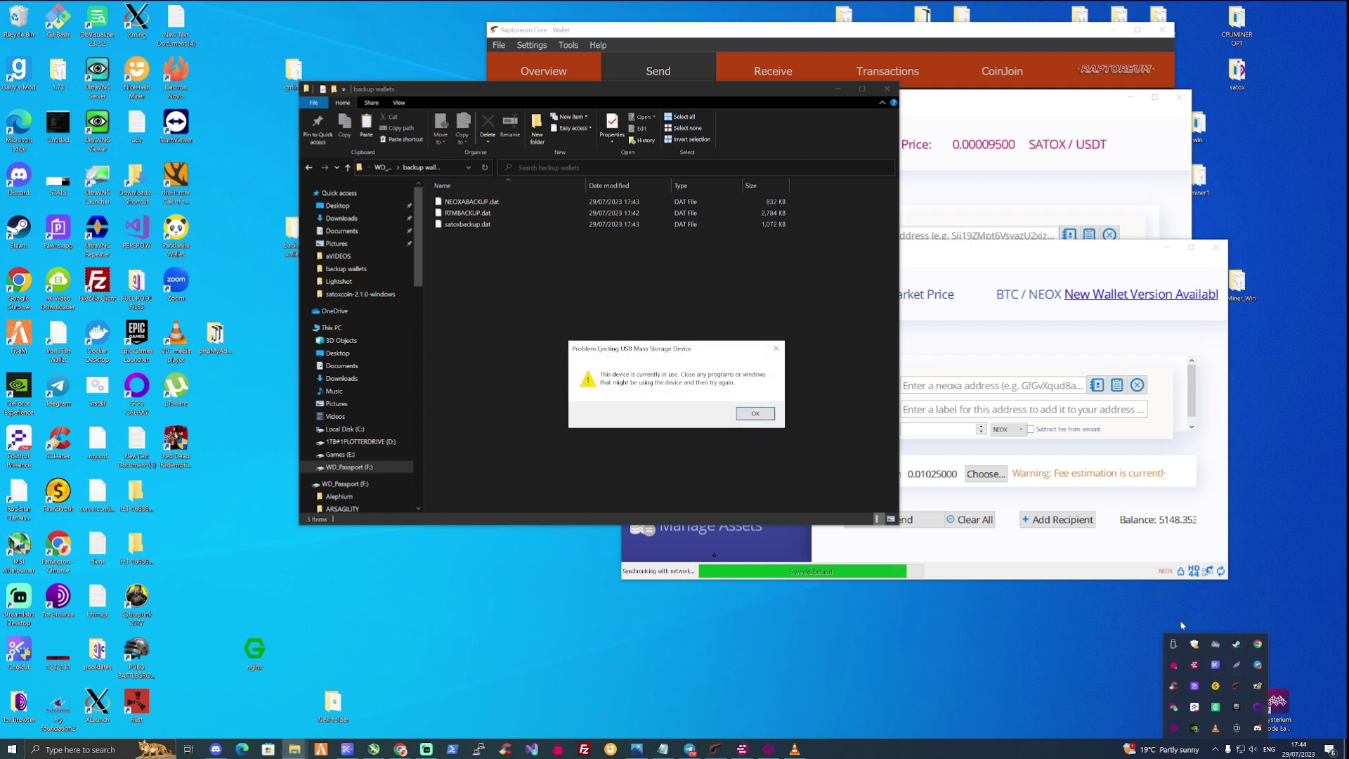
Step: Dismiss the ejection warning, then close the backup wallets folder and the Neoxa wallet
{"action": "left_click", "coordinate": [755, 413]}
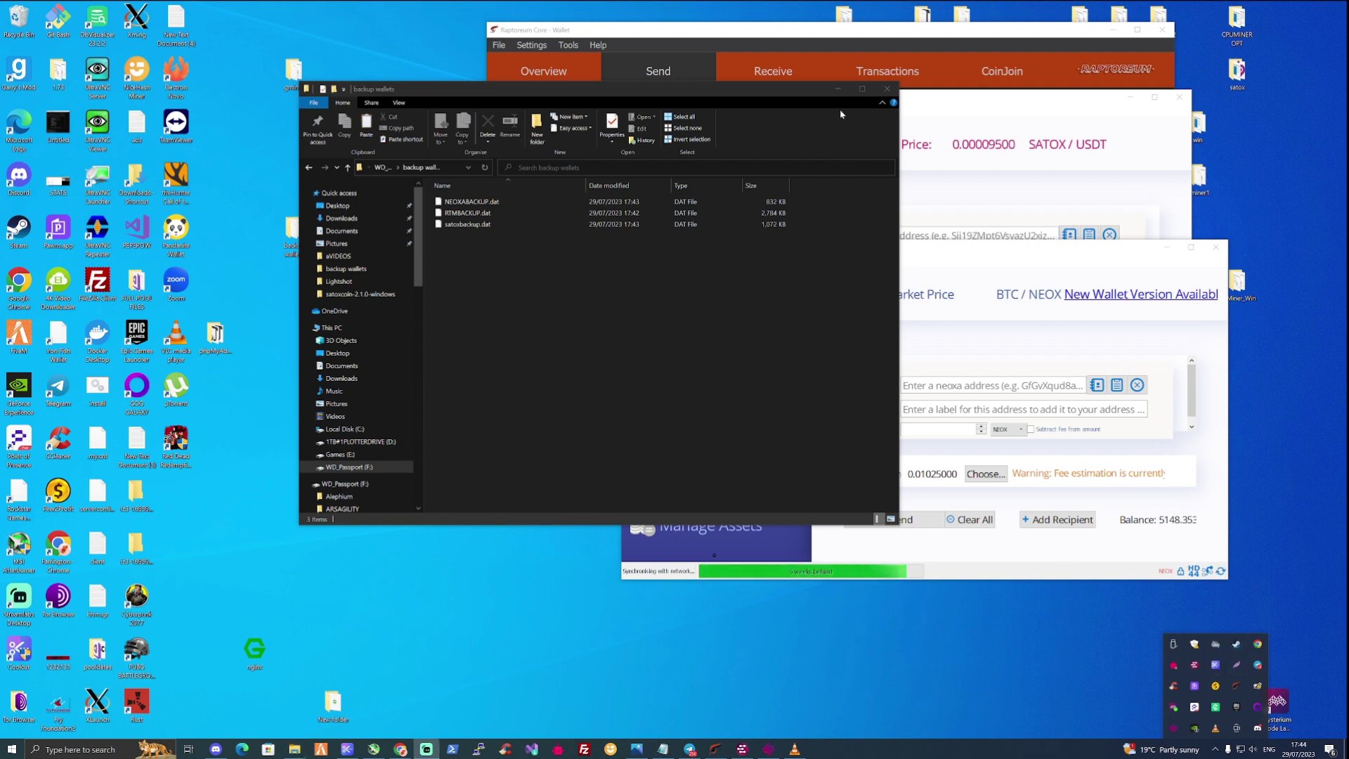
{"action": "left_click", "coordinate": [887, 89]}
{"action": "left_click", "coordinate": [1215, 247]}
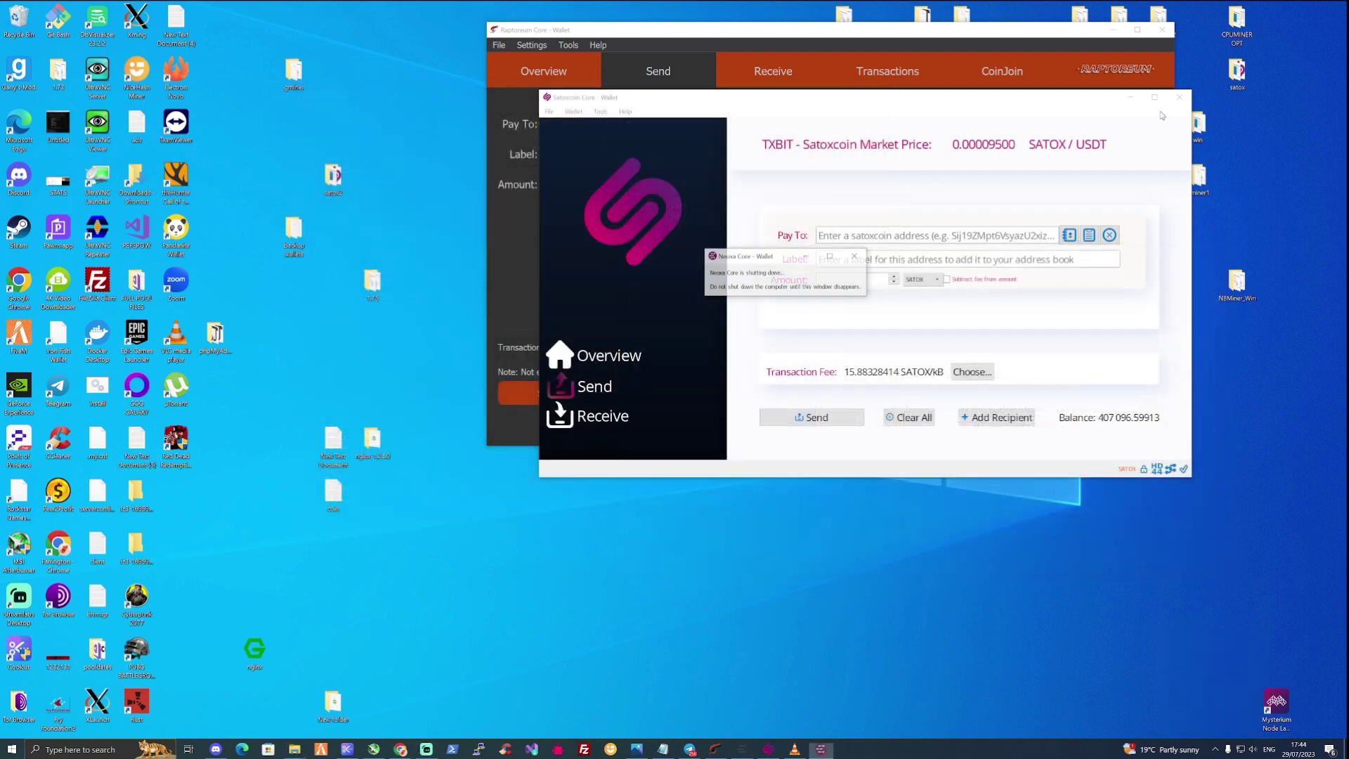
Step: Close the Satoxcoin and Raptoreum wallets and eject the My Passport Ultra drive
{"action": "left_click", "coordinate": [1180, 97]}
{"action": "left_click", "coordinate": [1163, 31]}
{"action": "left_click", "coordinate": [1215, 749]}
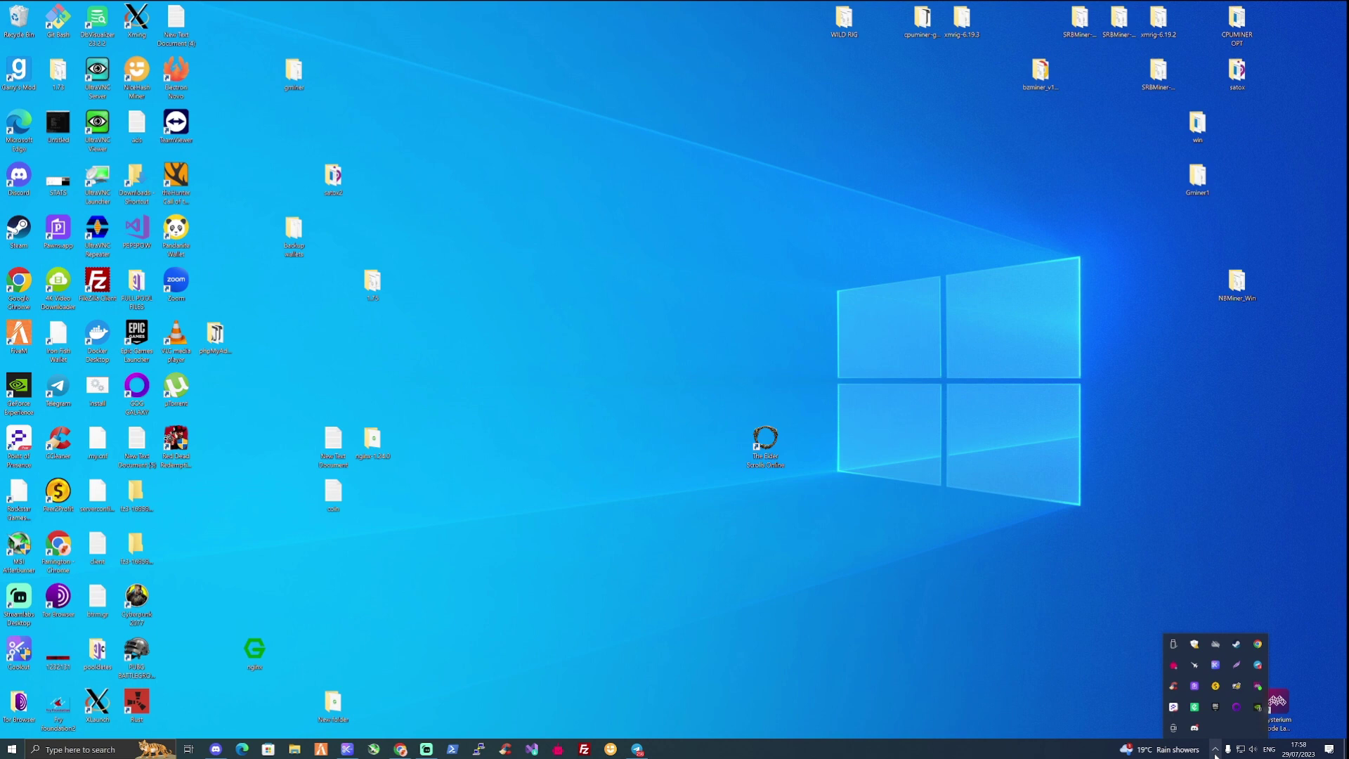
{"action": "left_click", "coordinate": [1172, 646]}
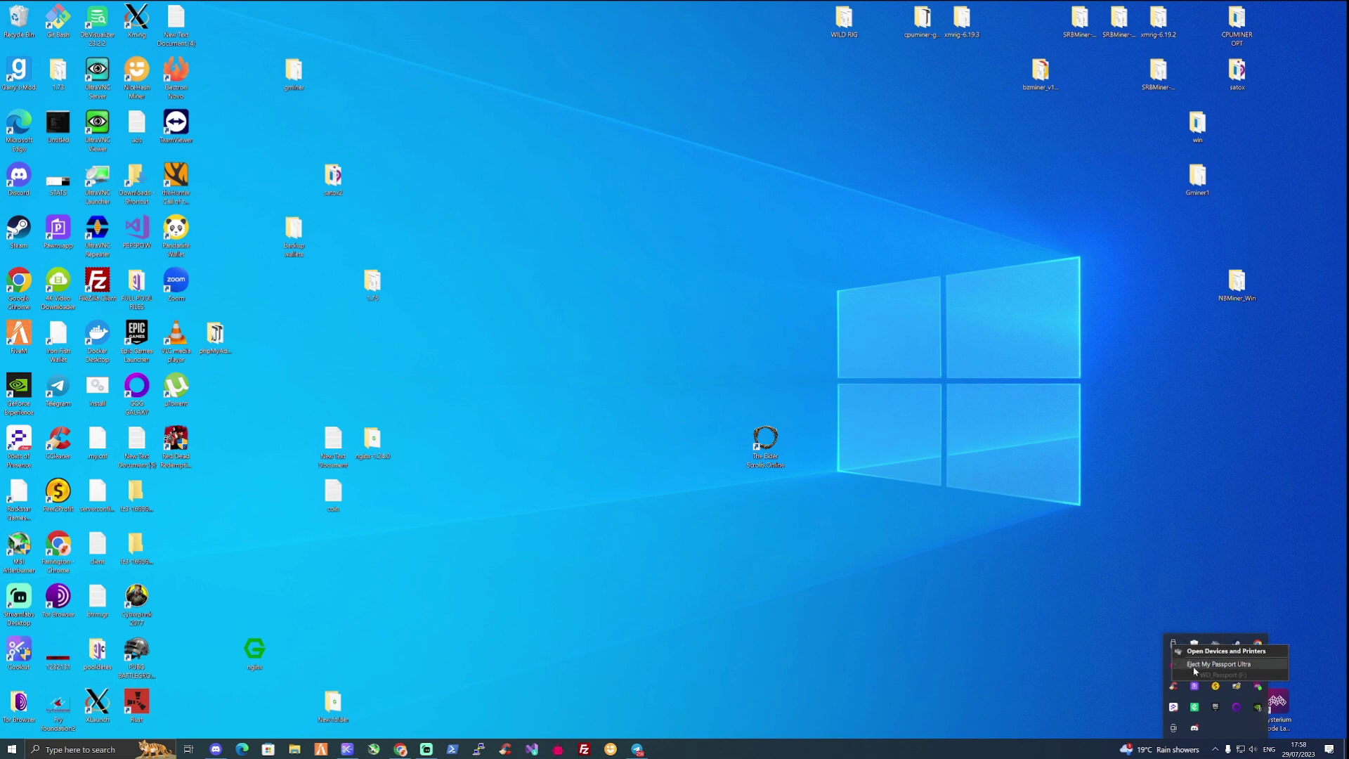
{"action": "left_click", "coordinate": [1195, 665]}
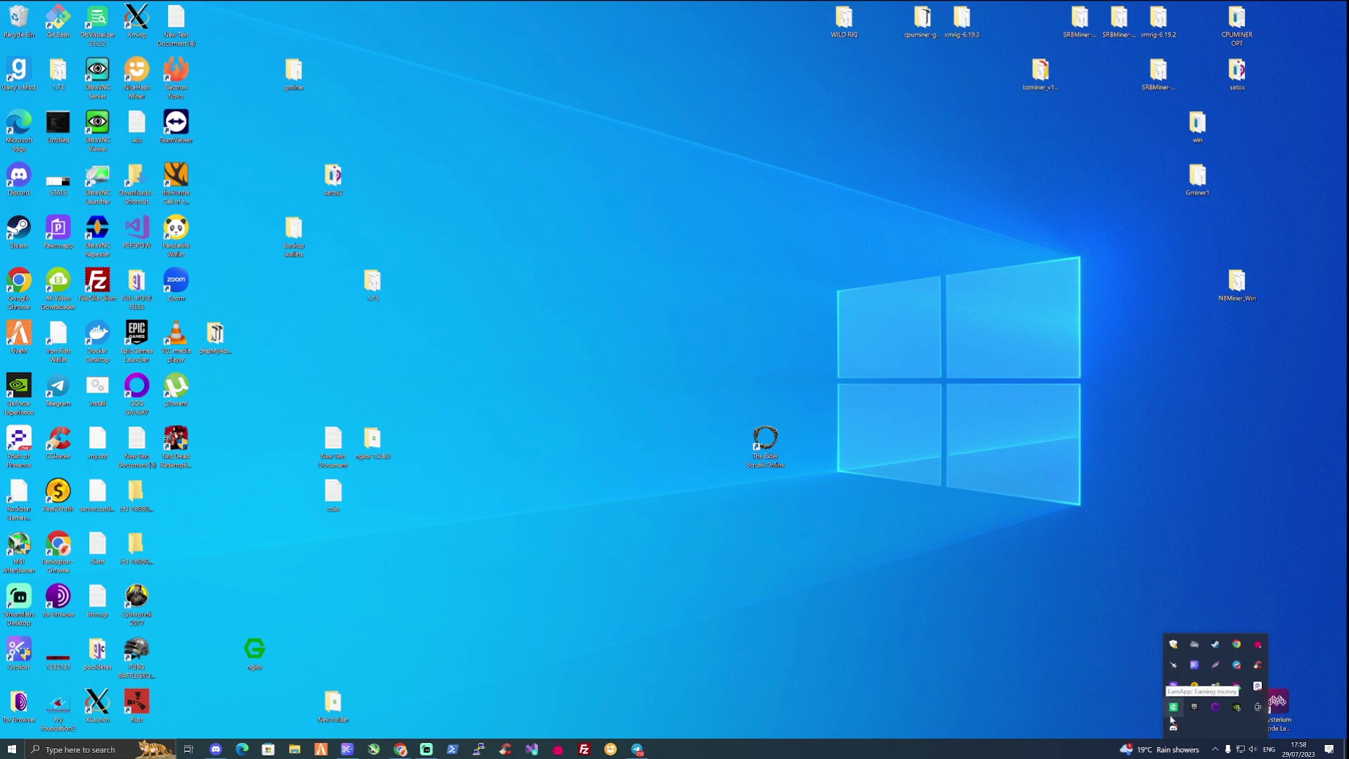
{"action": "left_click", "coordinate": [1258, 600]}
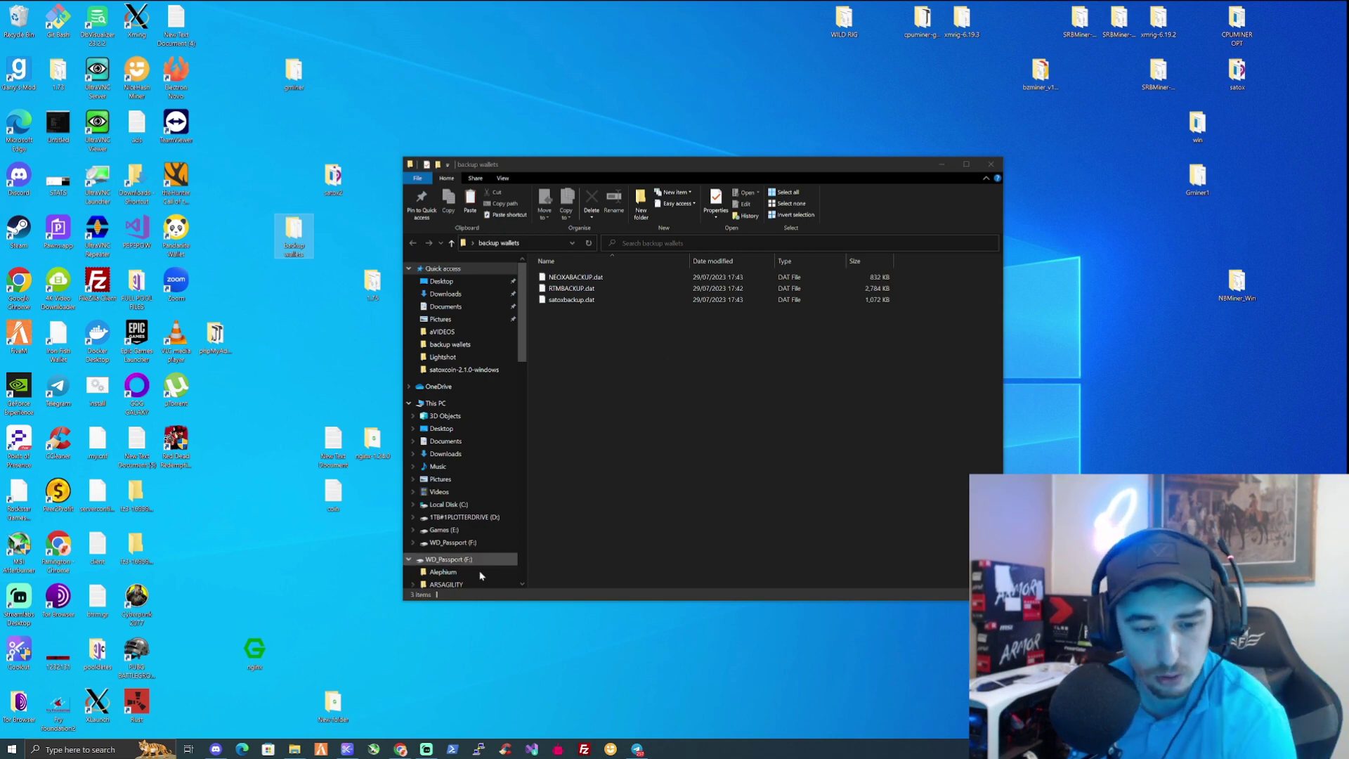
Step: Download raptoreumcore-1.3.17-win64-setup.exe from the Raptoreum Core GitHub releases page
{"action": "mouse_move", "coordinate": [403, 752]}
{"action": "left_click", "coordinate": [401, 711]}
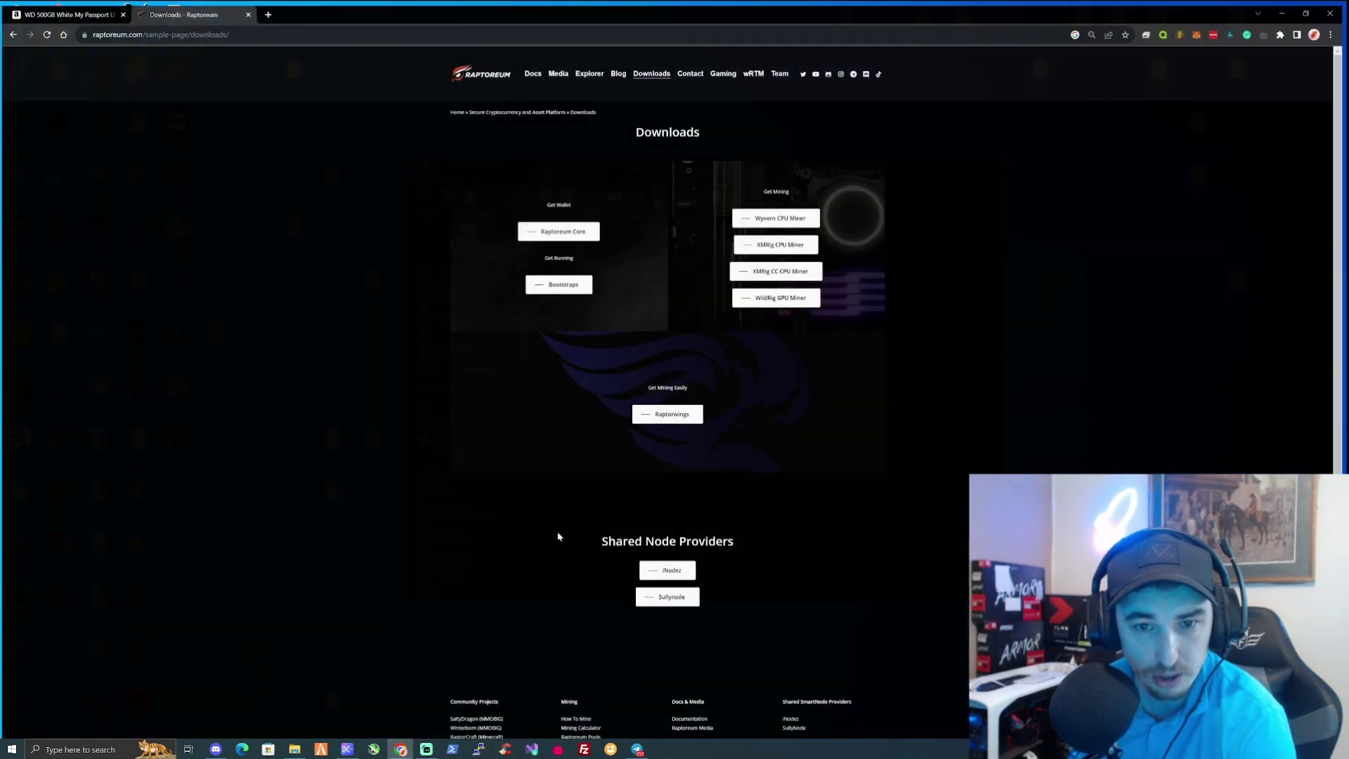
{"action": "left_click", "coordinate": [563, 235]}
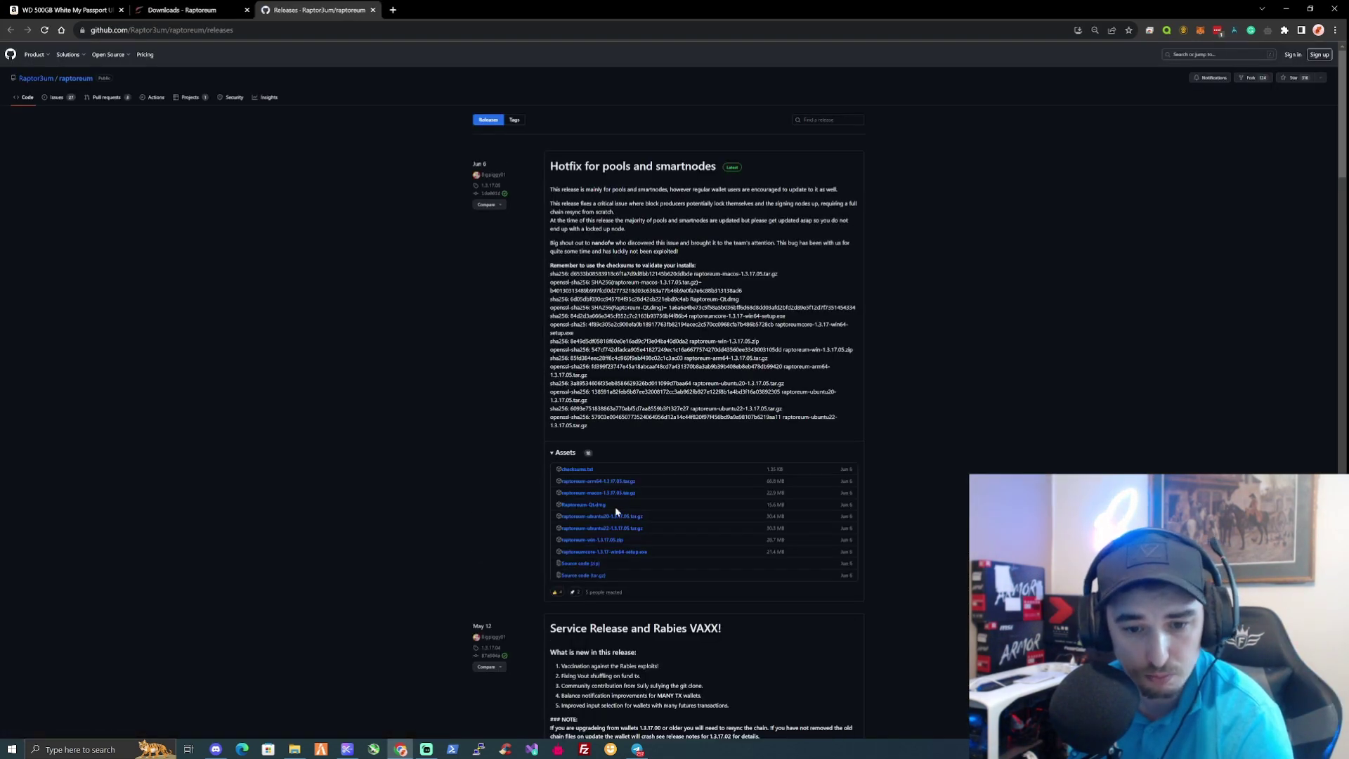
{"action": "scroll", "coordinate": [636, 527], "scroll_direction": "down", "scroll_amount": 1}
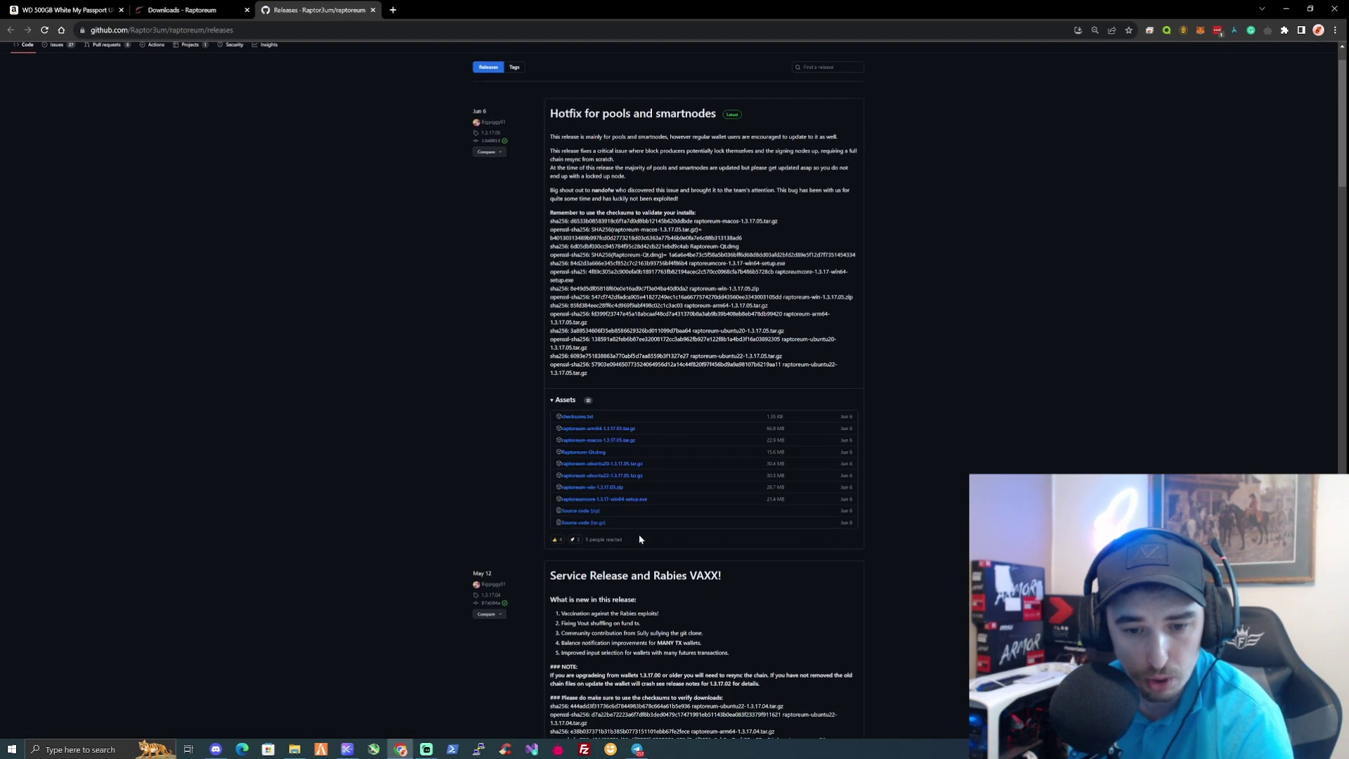
{"action": "left_click", "coordinate": [625, 501]}
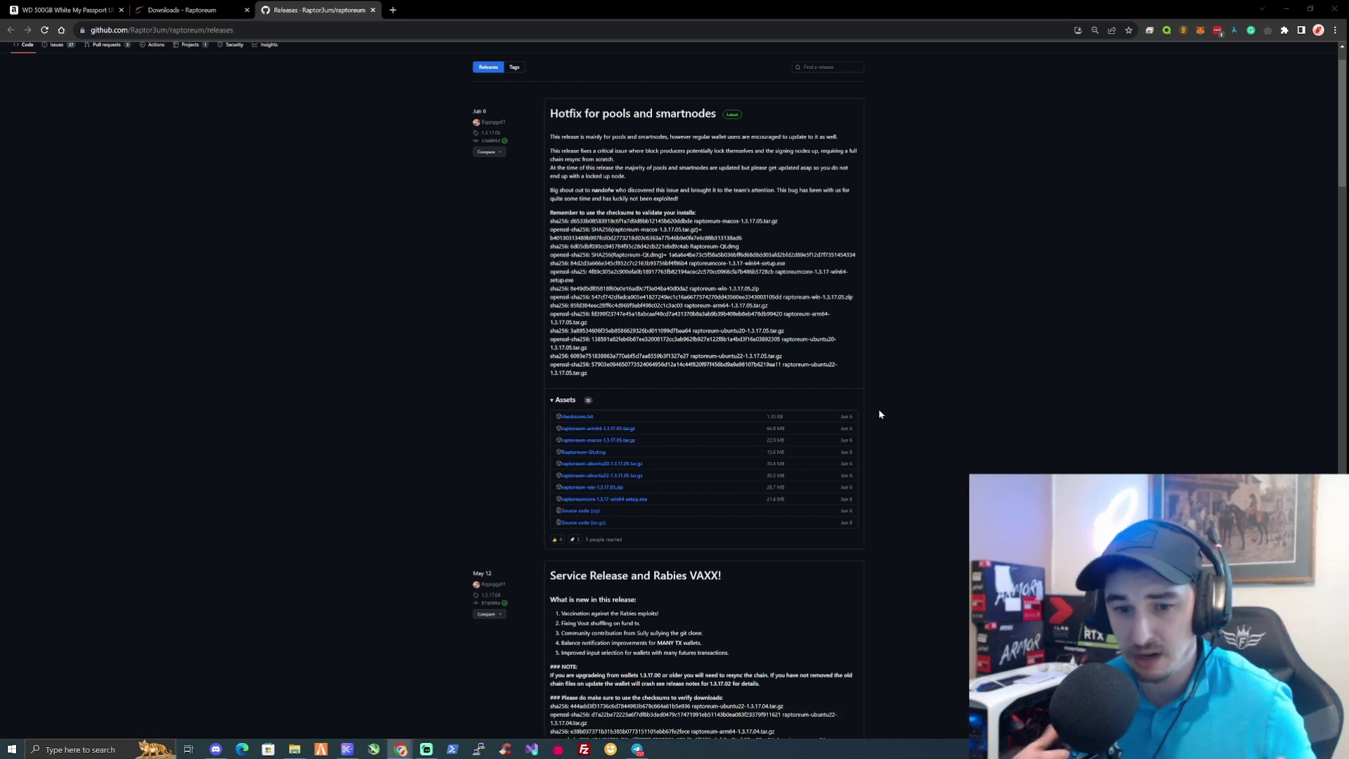
{"action": "left_click", "coordinate": [1287, 10]}
Step: Let the blocked Raptoreum Core installer run past SmartScreen and approve administrator access
{"action": "left_click", "coordinate": [561, 300]}
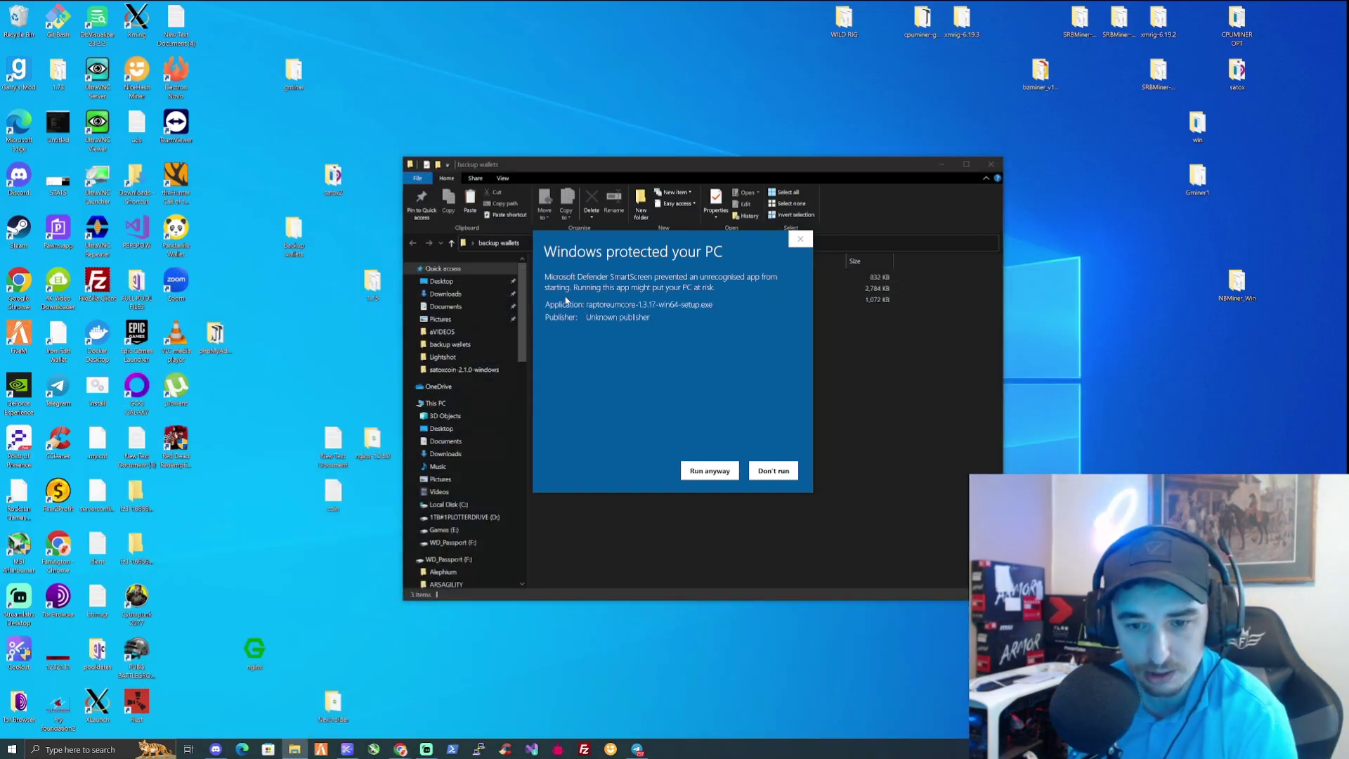
{"action": "left_click", "coordinate": [711, 470]}
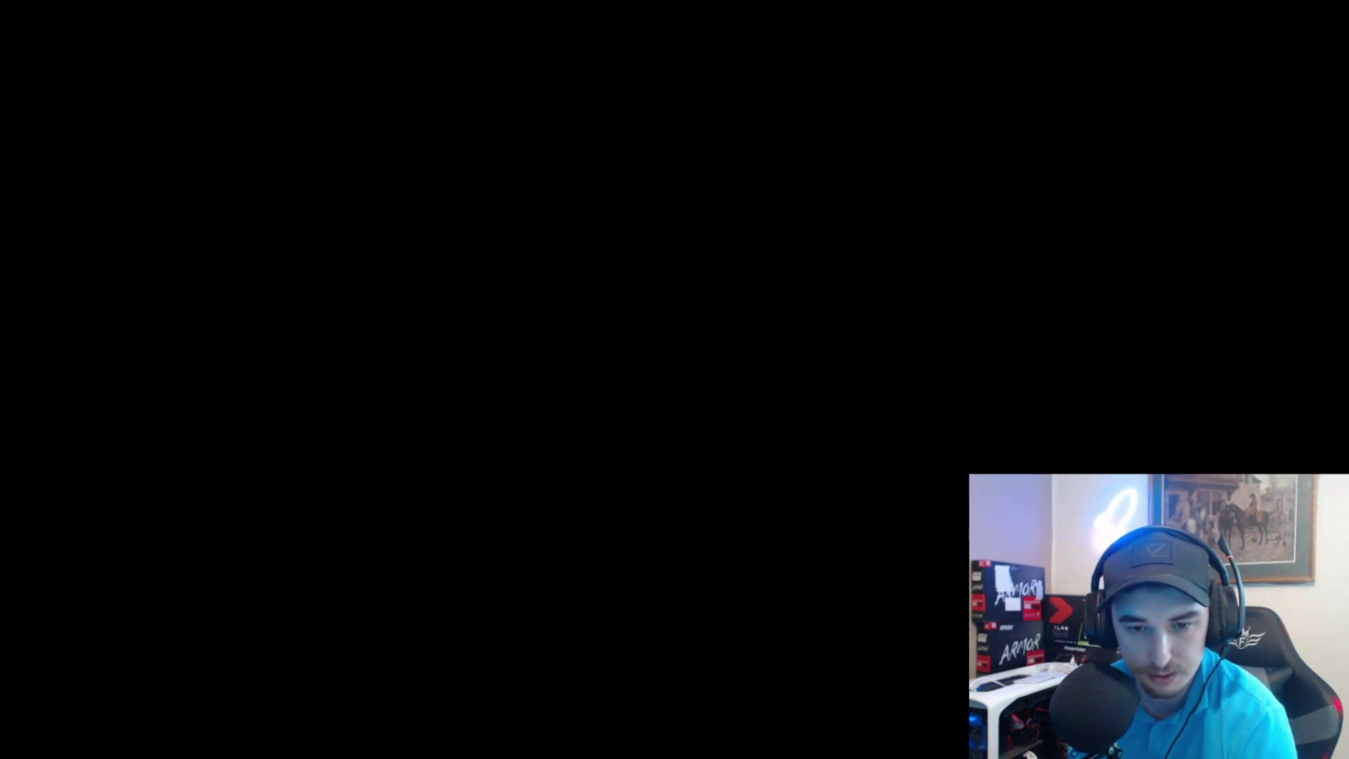
{"action": "left_click", "coordinate": [642, 399]}
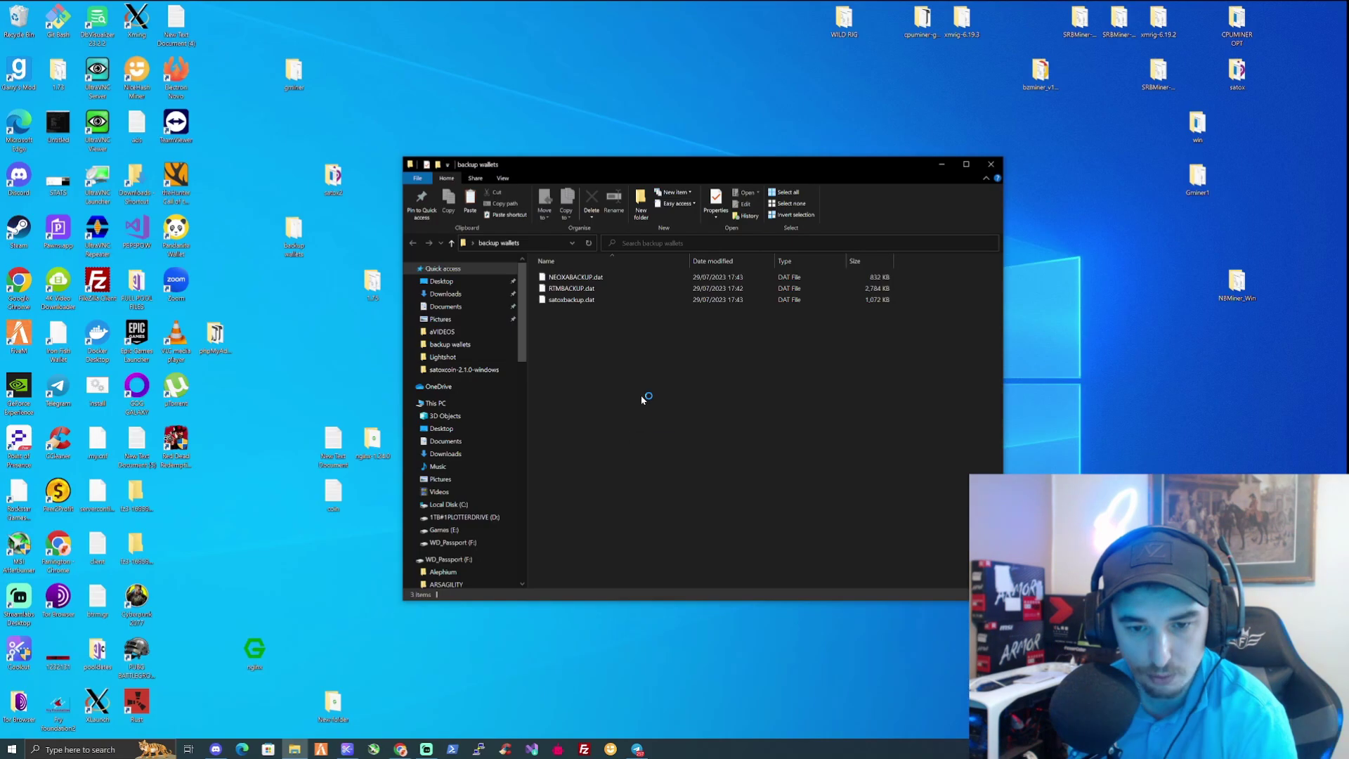
Step: Create a new desktop folder named 'RTM WALLET'
{"action": "right_click", "coordinate": [453, 71]}
{"action": "mouse_move", "coordinate": [520, 207]}
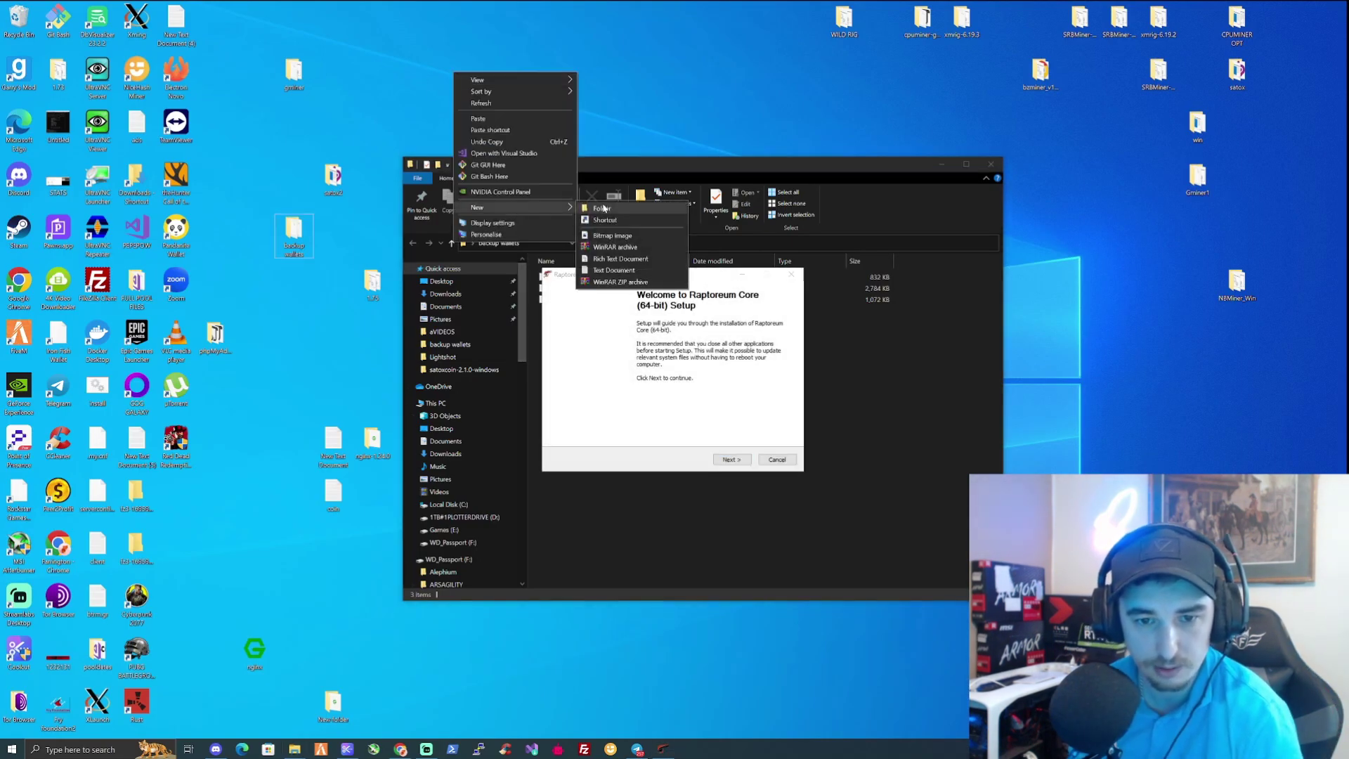
{"action": "left_click", "coordinate": [606, 209]}
{"action": "type", "text": "RTM"}
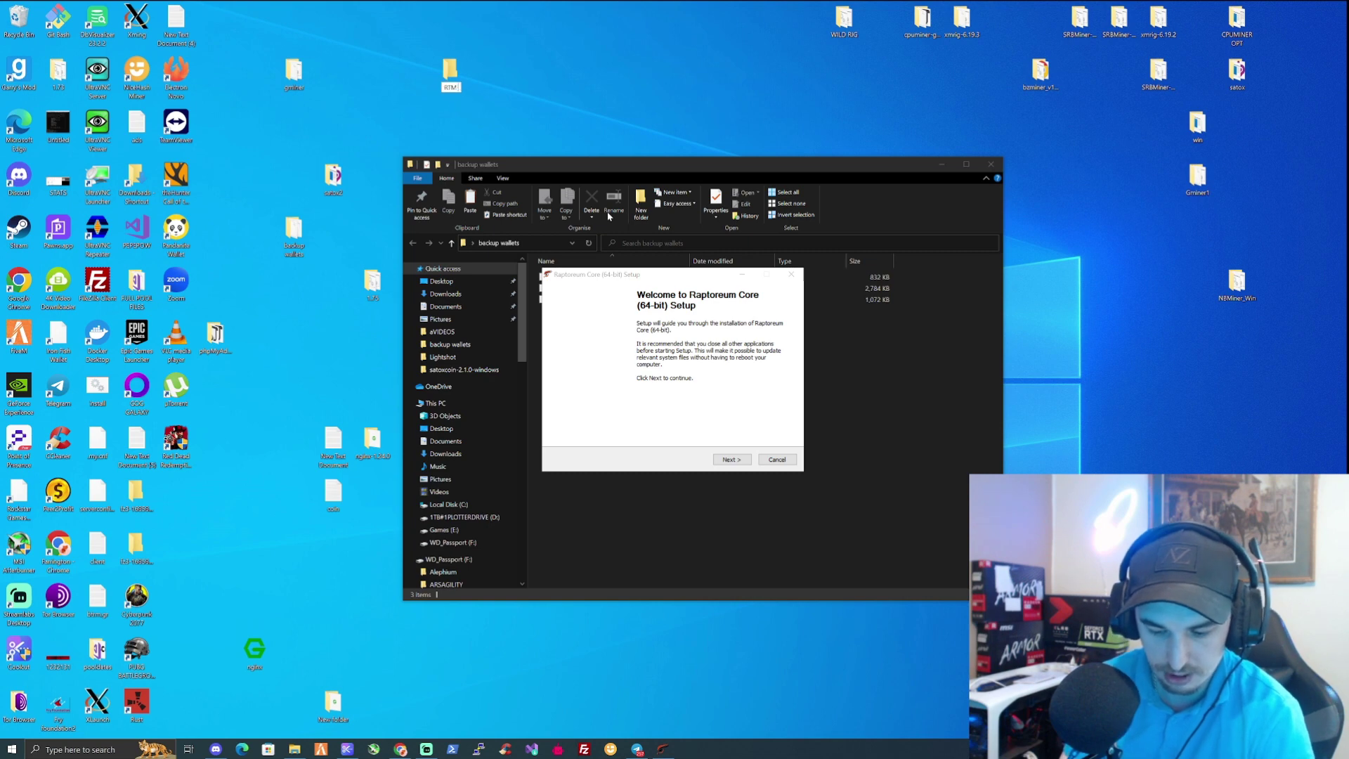
{"action": "type", "text": " WALLET"}
{"action": "key", "text": "Return"}
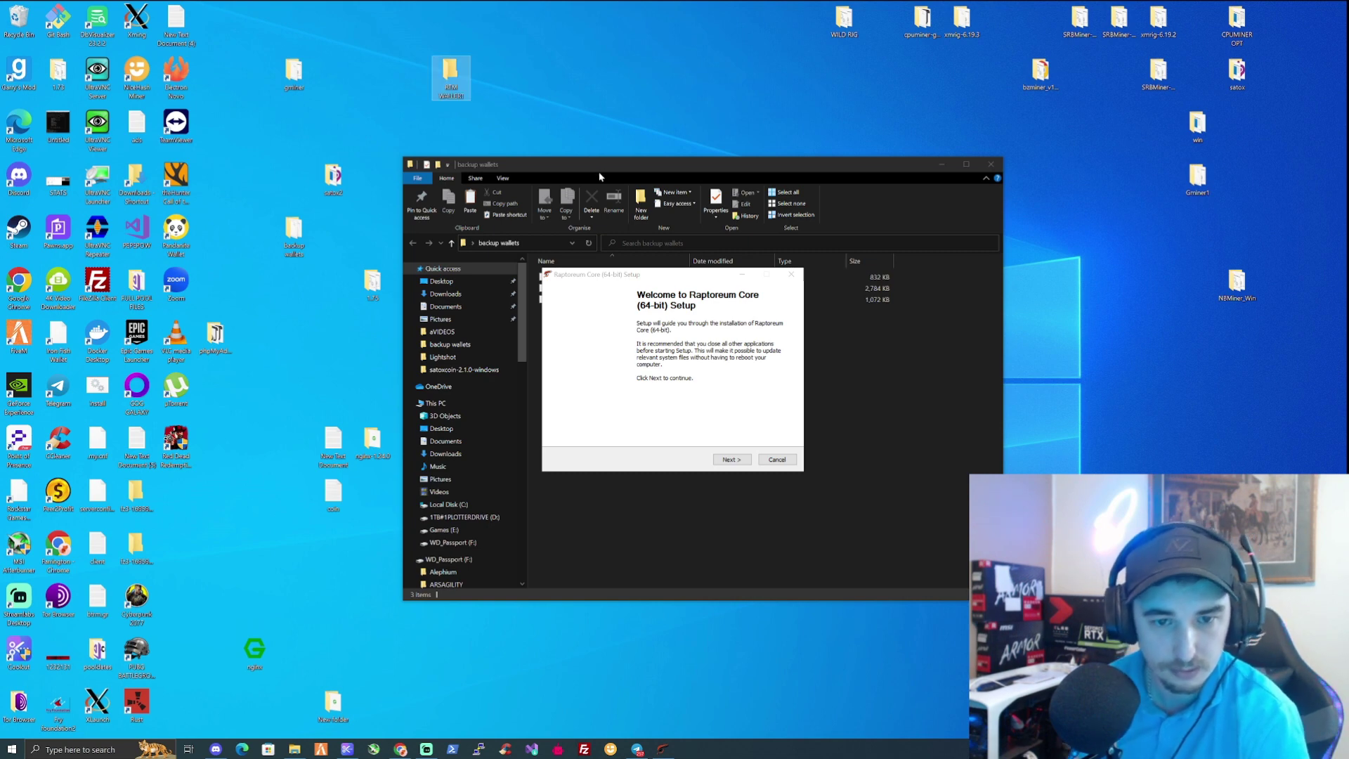
Step: Set the setup's install destination to the RTM WALLET desktop folder
{"action": "left_click", "coordinate": [745, 461]}
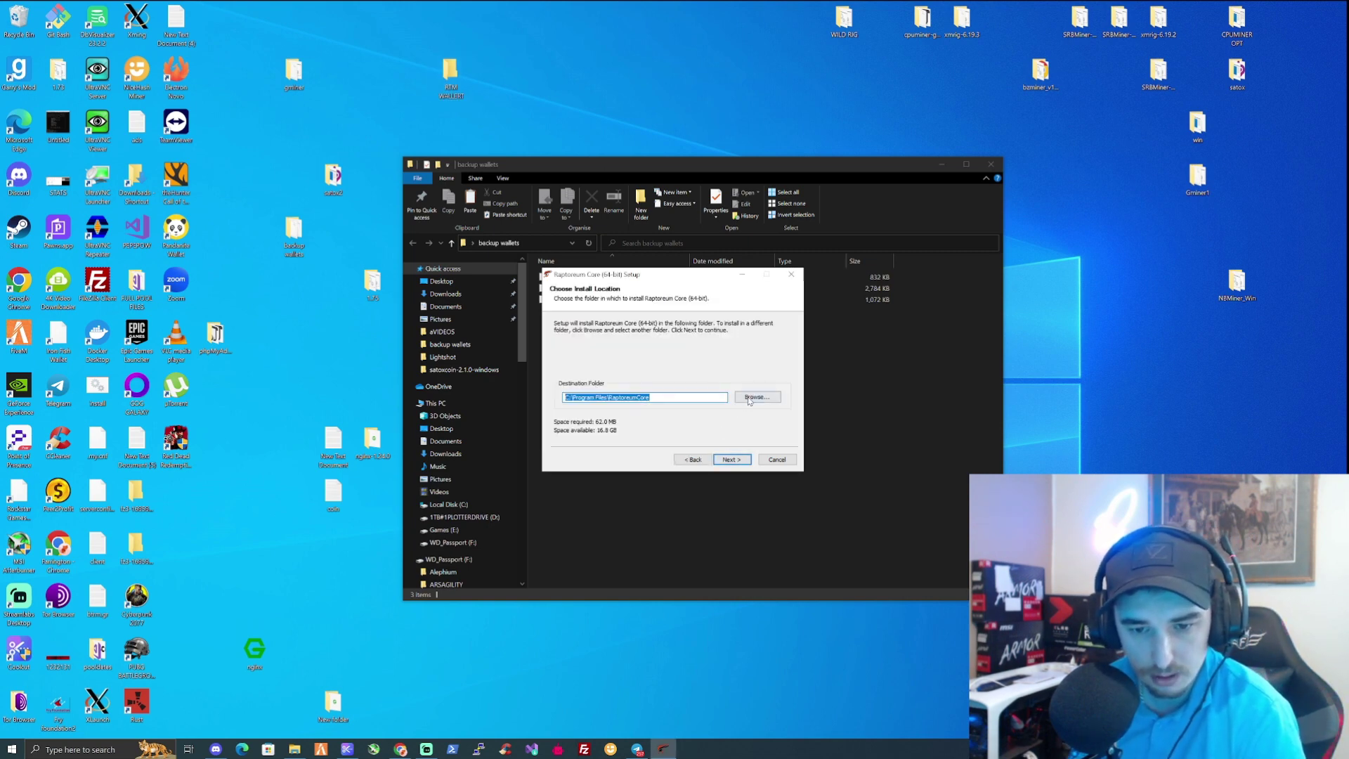
{"action": "left_click", "coordinate": [745, 398]}
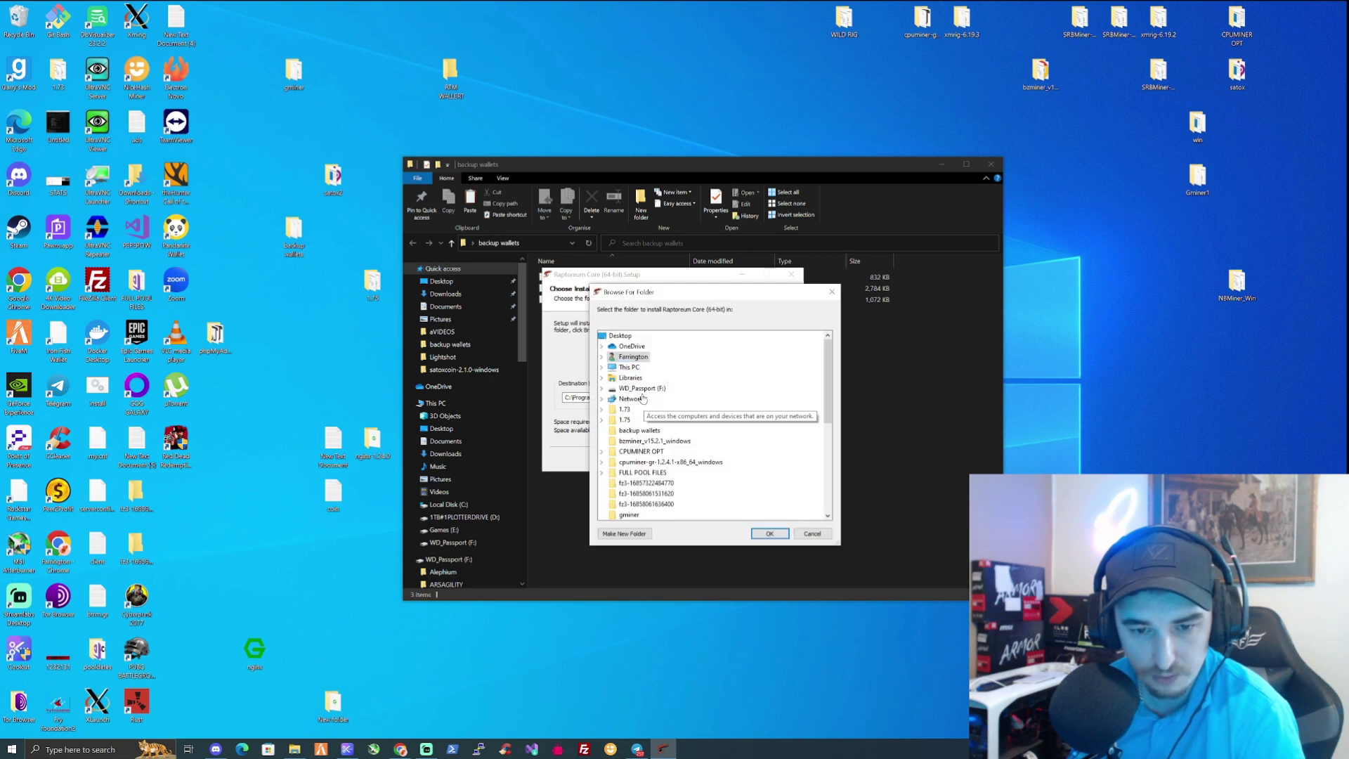
{"action": "scroll", "coordinate": [636, 394], "scroll_direction": "down", "scroll_amount": 4}
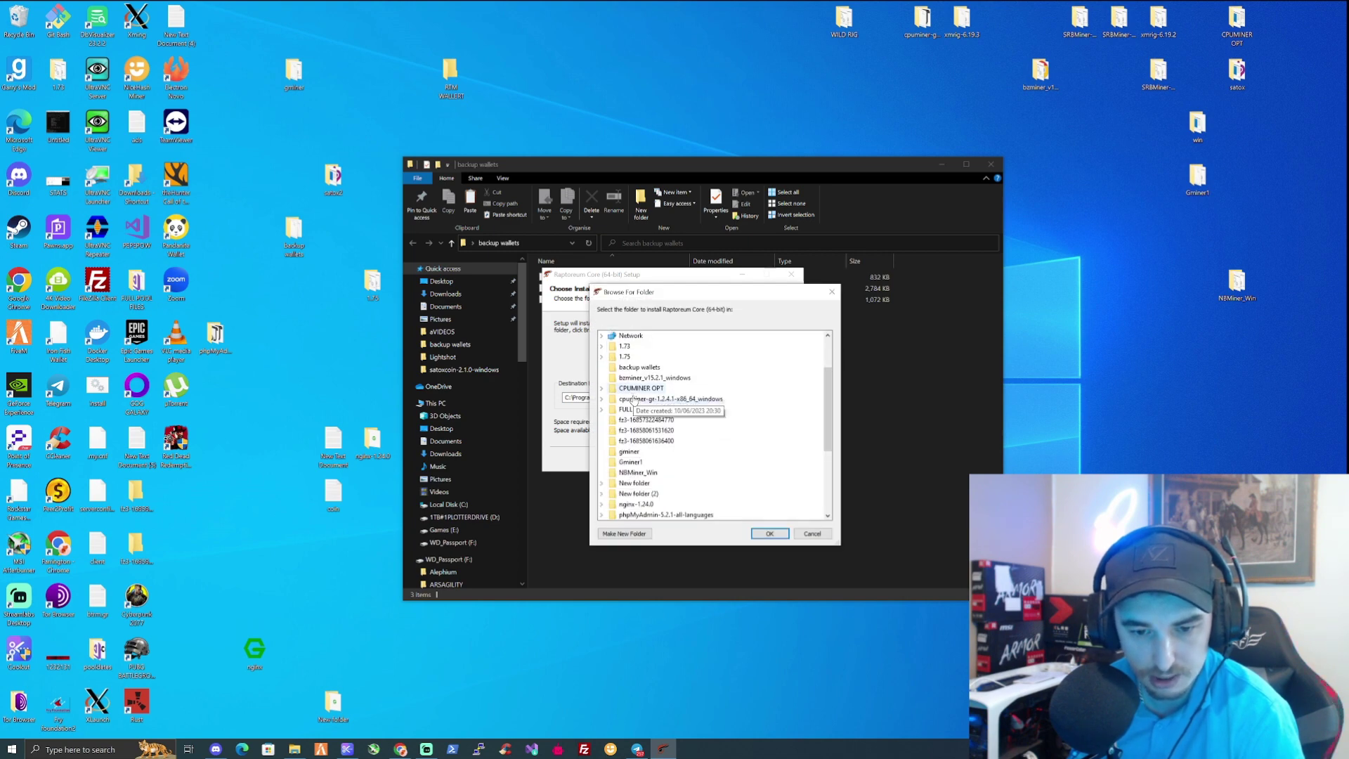
{"action": "scroll", "coordinate": [639, 420], "scroll_direction": "down", "scroll_amount": 2}
{"action": "left_click", "coordinate": [638, 419]}
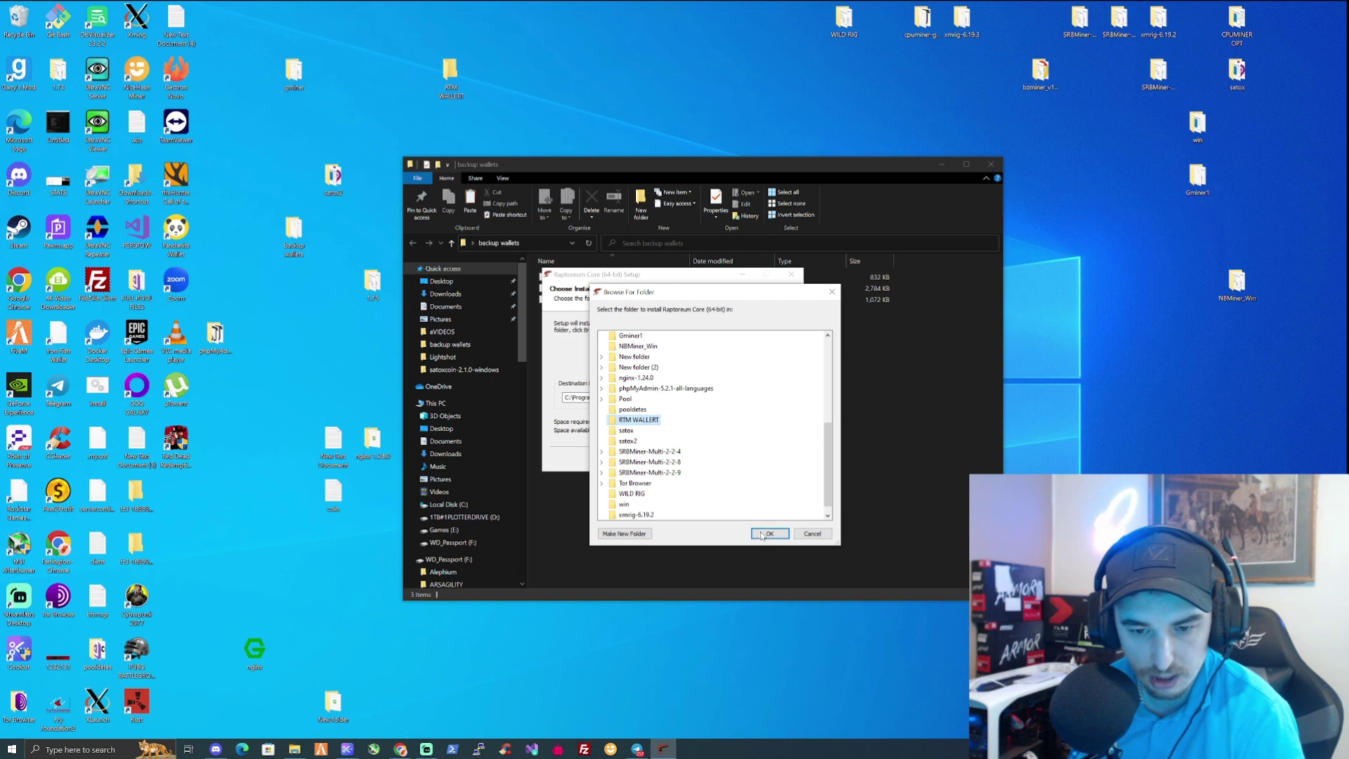
{"action": "left_click", "coordinate": [769, 534]}
Step: Install Raptoreum Core and complete the setup wizard
{"action": "left_click", "coordinate": [731, 461]}
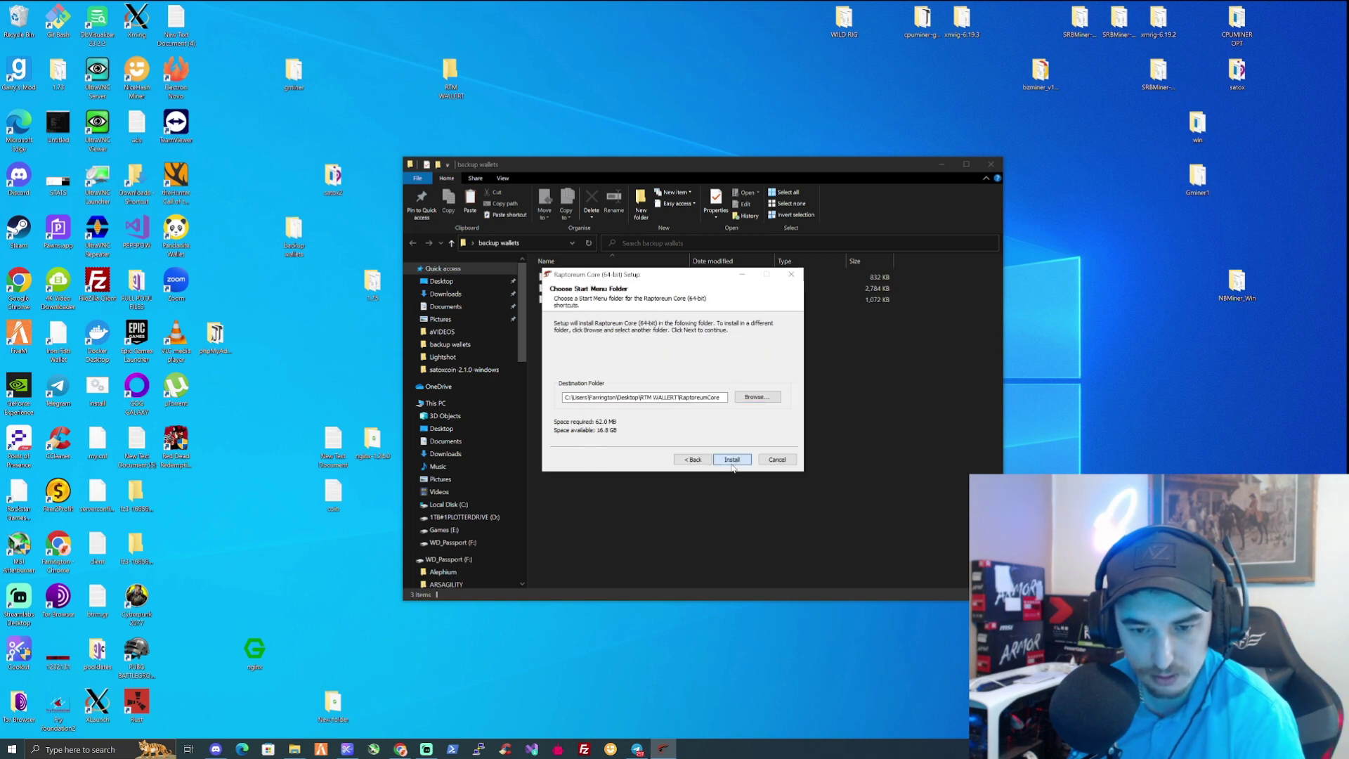
{"action": "left_click", "coordinate": [729, 458]}
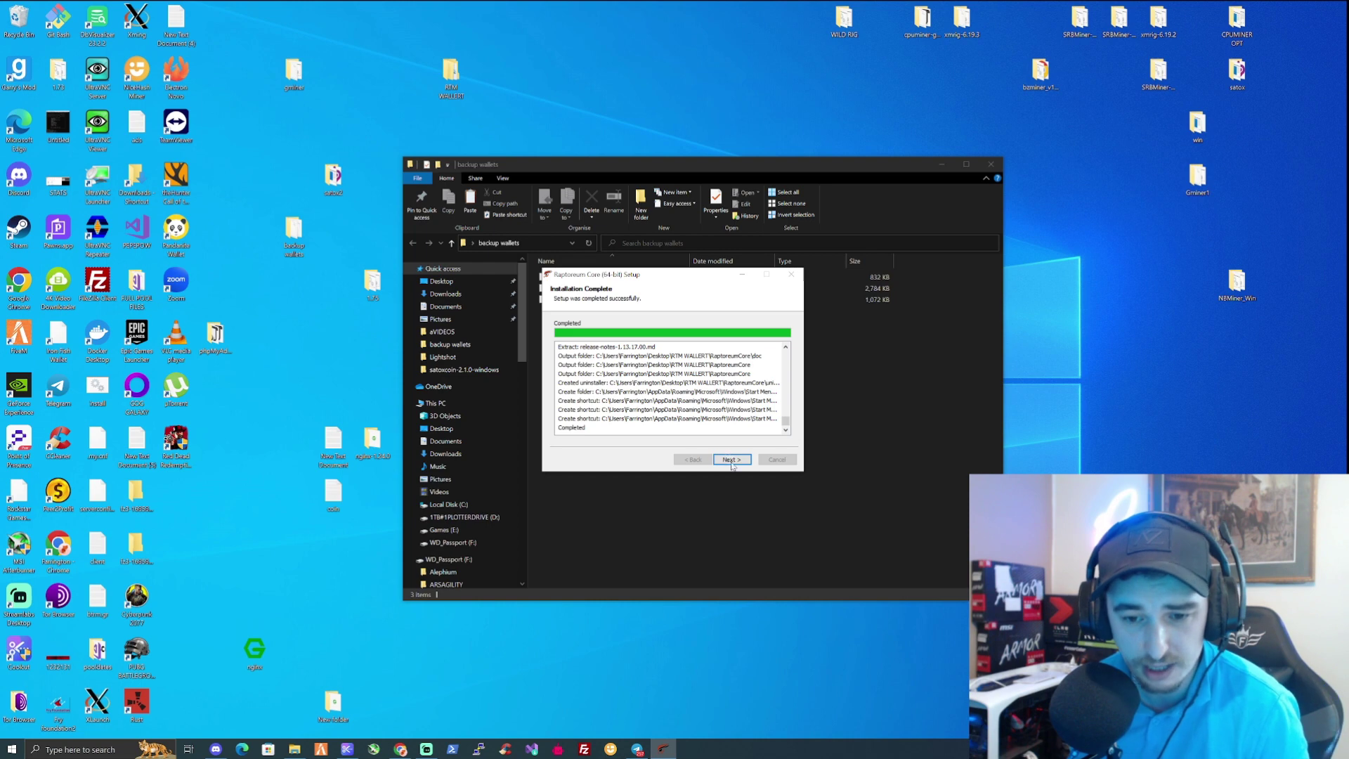
{"action": "left_click", "coordinate": [733, 461]}
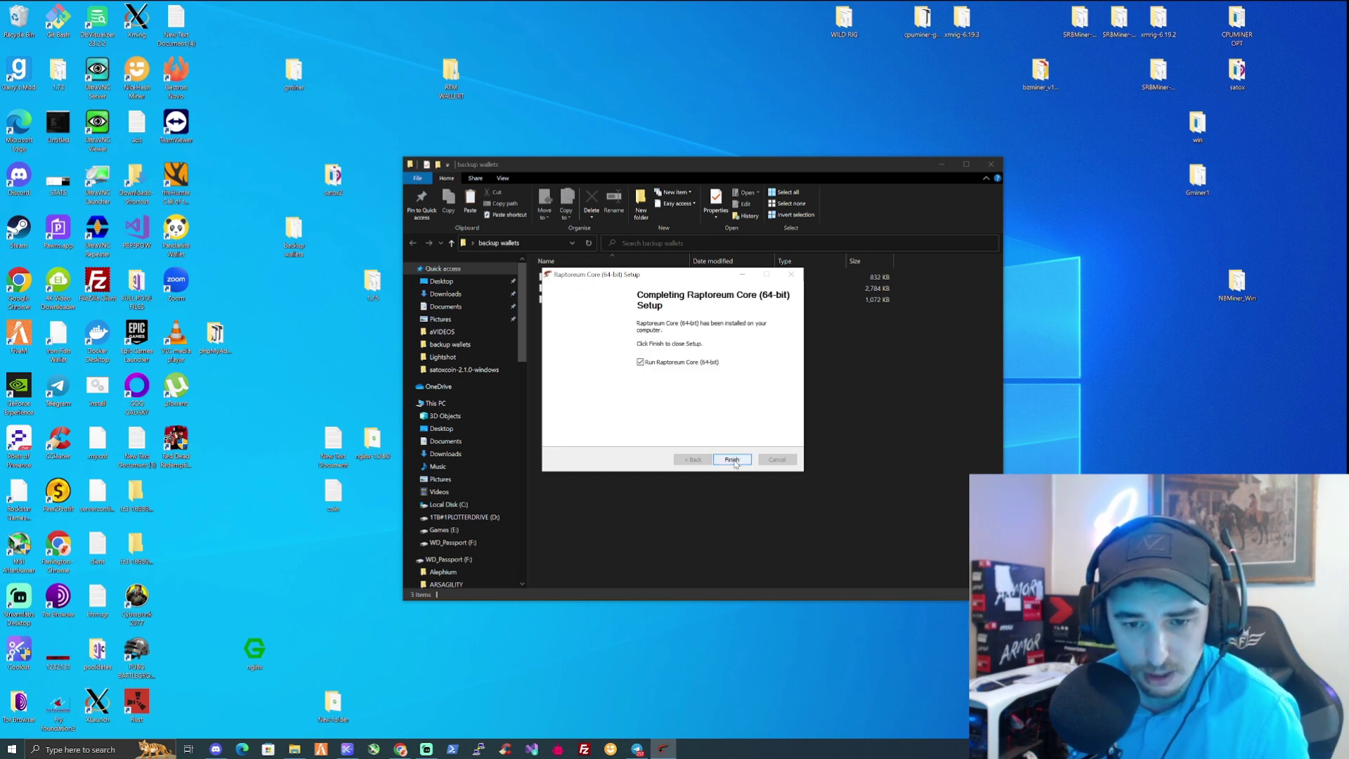
{"action": "left_click", "coordinate": [732, 461]}
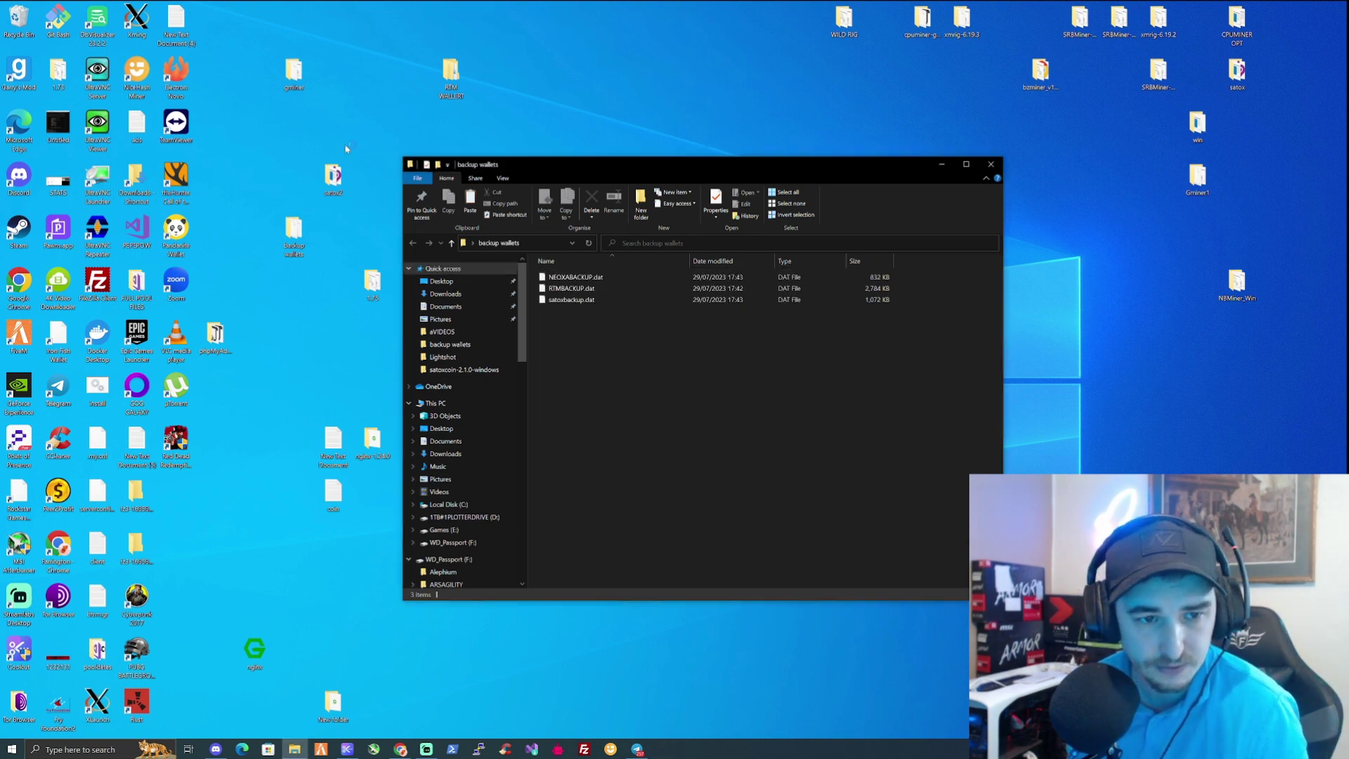
Step: Open the RaptoreumCore install folder inside RTM WALLET and reposition its window
{"action": "double_click", "coordinate": [450, 74]}
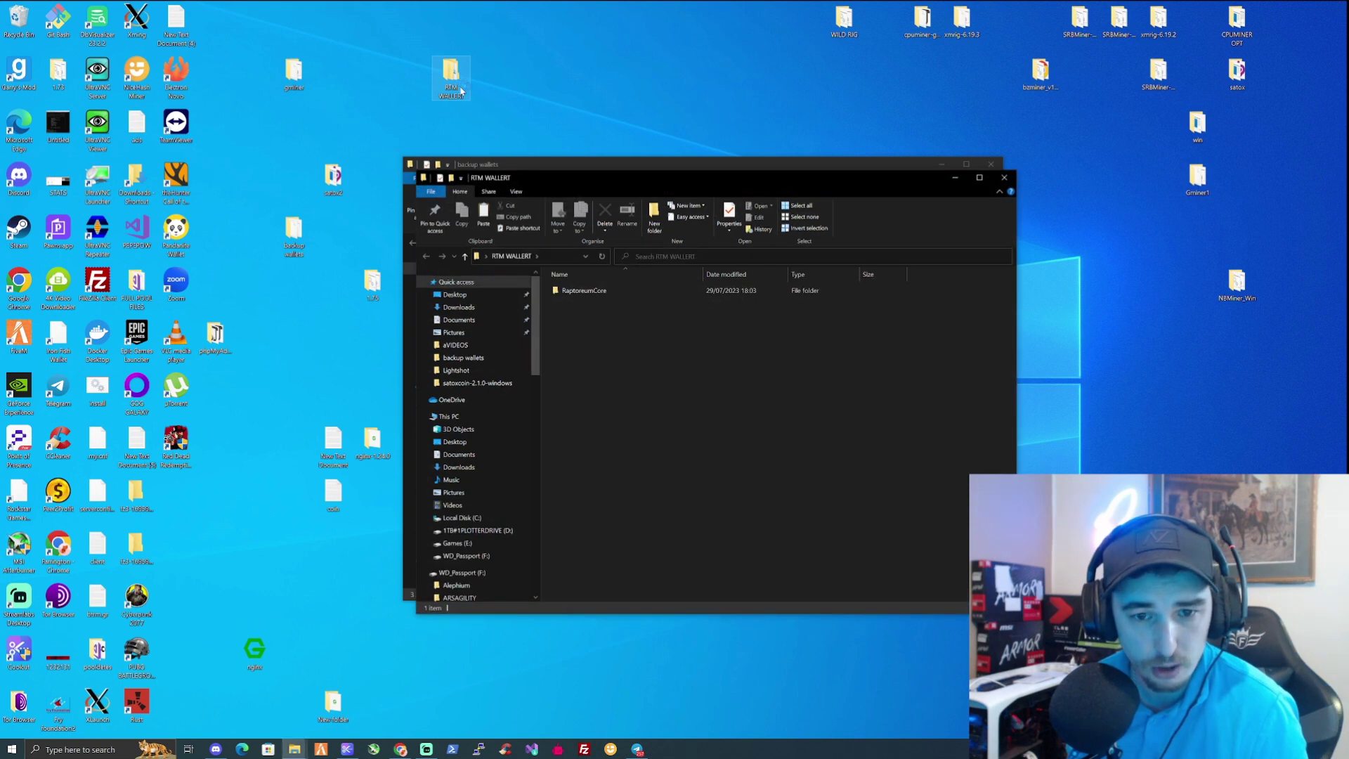
{"action": "double_click", "coordinate": [583, 290]}
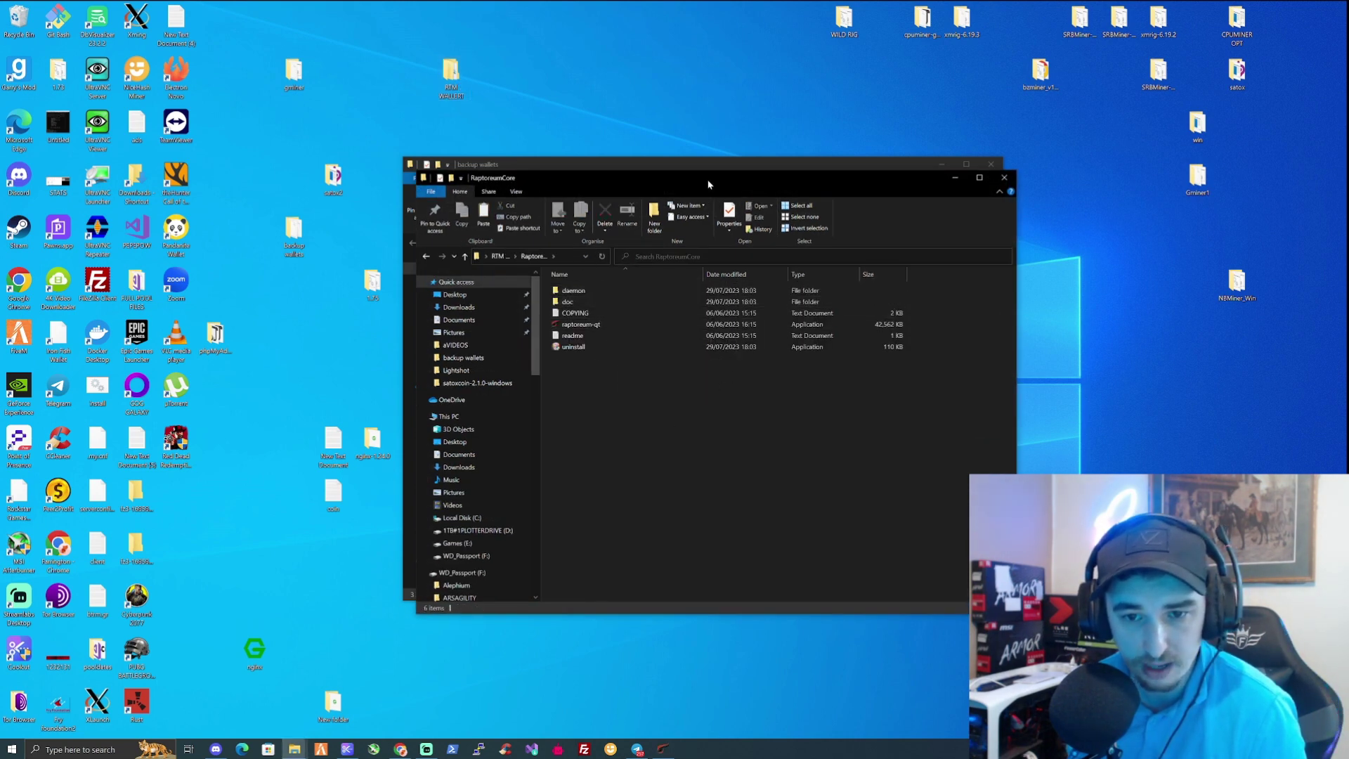
{"action": "left_click_drag", "start_coordinate": [708, 181], "coordinate": [807, 233]}
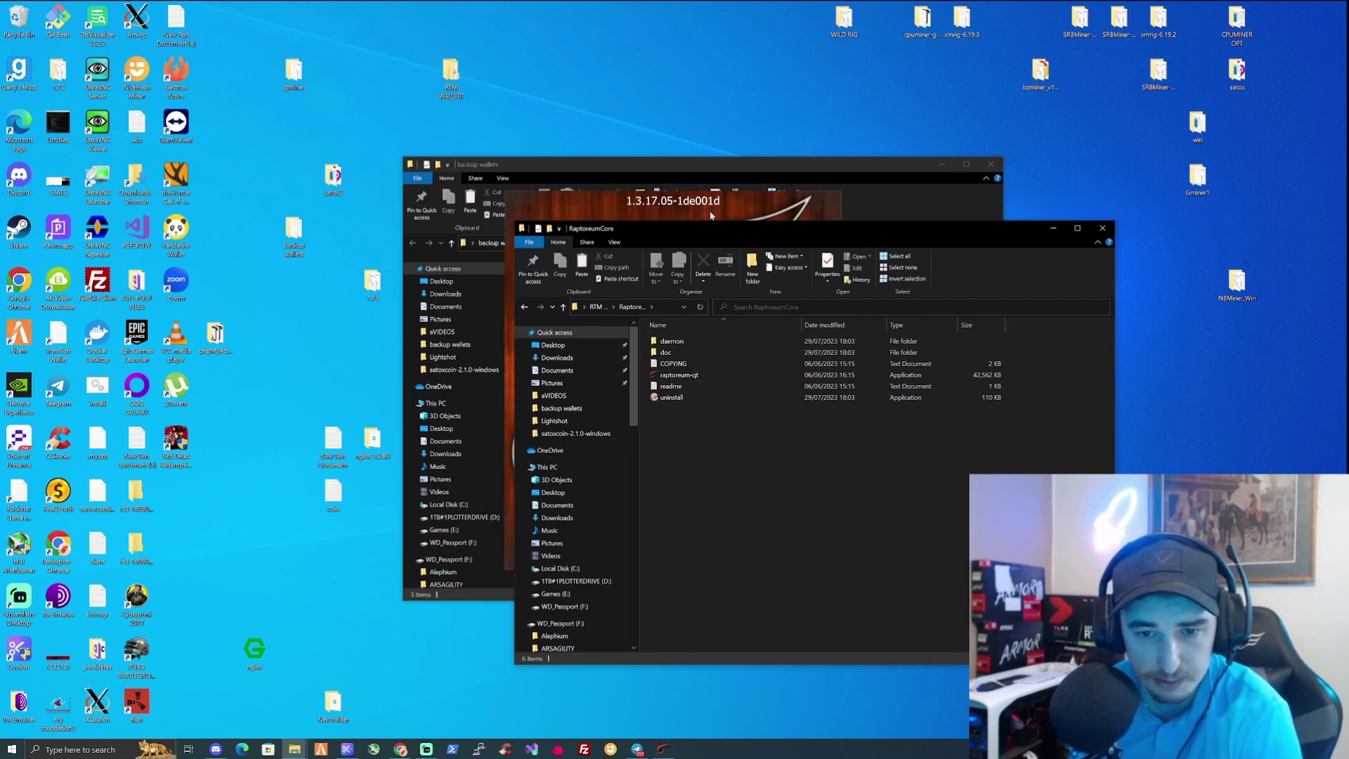
Step: Inspect the daemon and doc subfolders, refresh to reveal wallet.dat, and launch raptoreum-qt
{"action": "double_click", "coordinate": [678, 342]}
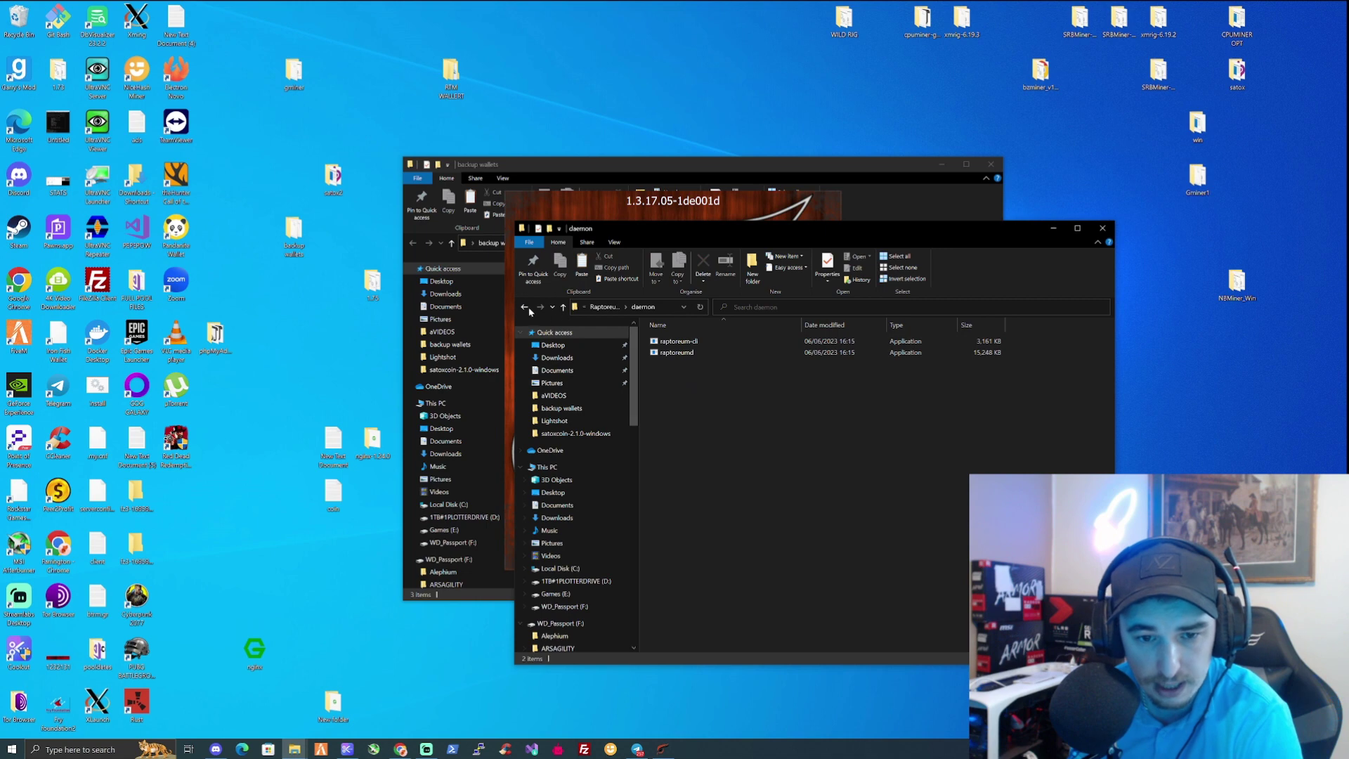
{"action": "left_click", "coordinate": [524, 307]}
{"action": "double_click", "coordinate": [693, 355]}
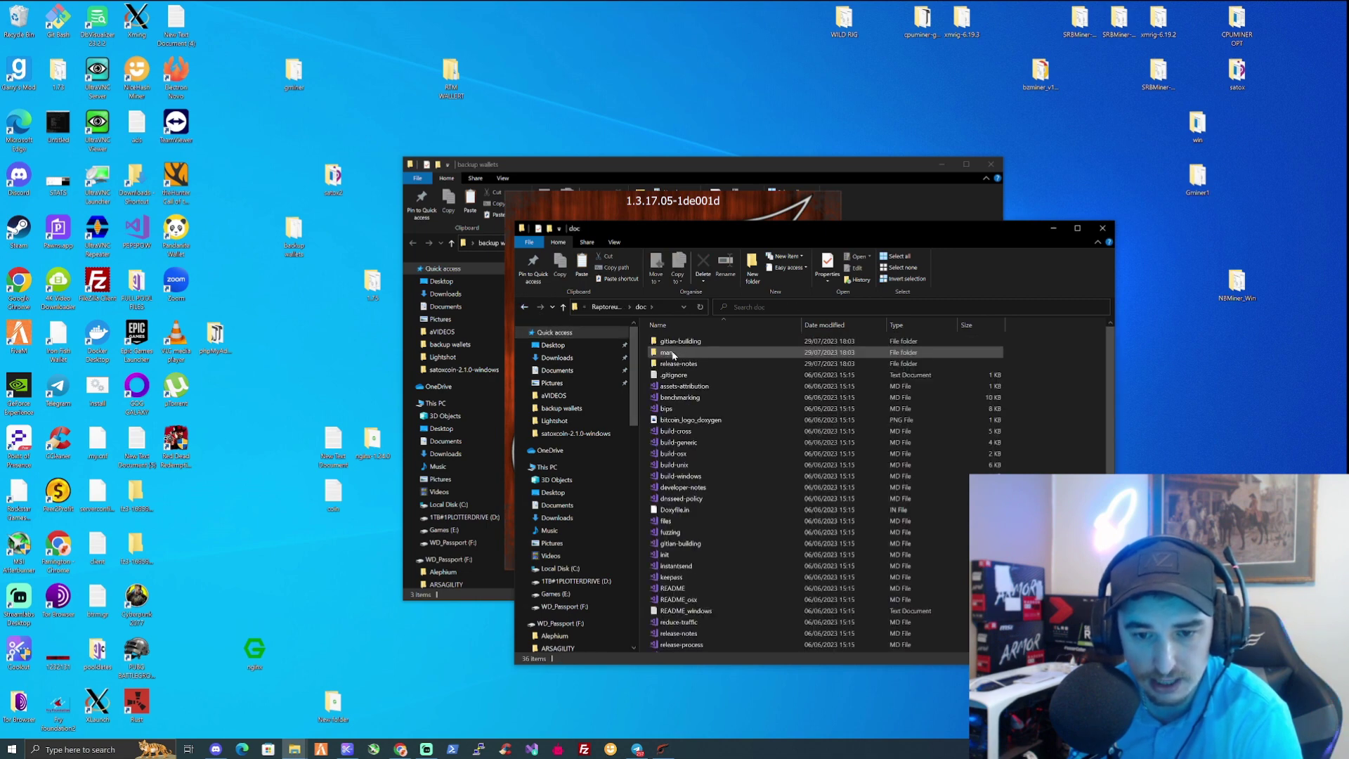
{"action": "scroll", "coordinate": [693, 378], "scroll_direction": "down", "scroll_amount": 2}
{"action": "scroll", "coordinate": [692, 378], "scroll_direction": "up", "scroll_amount": 3}
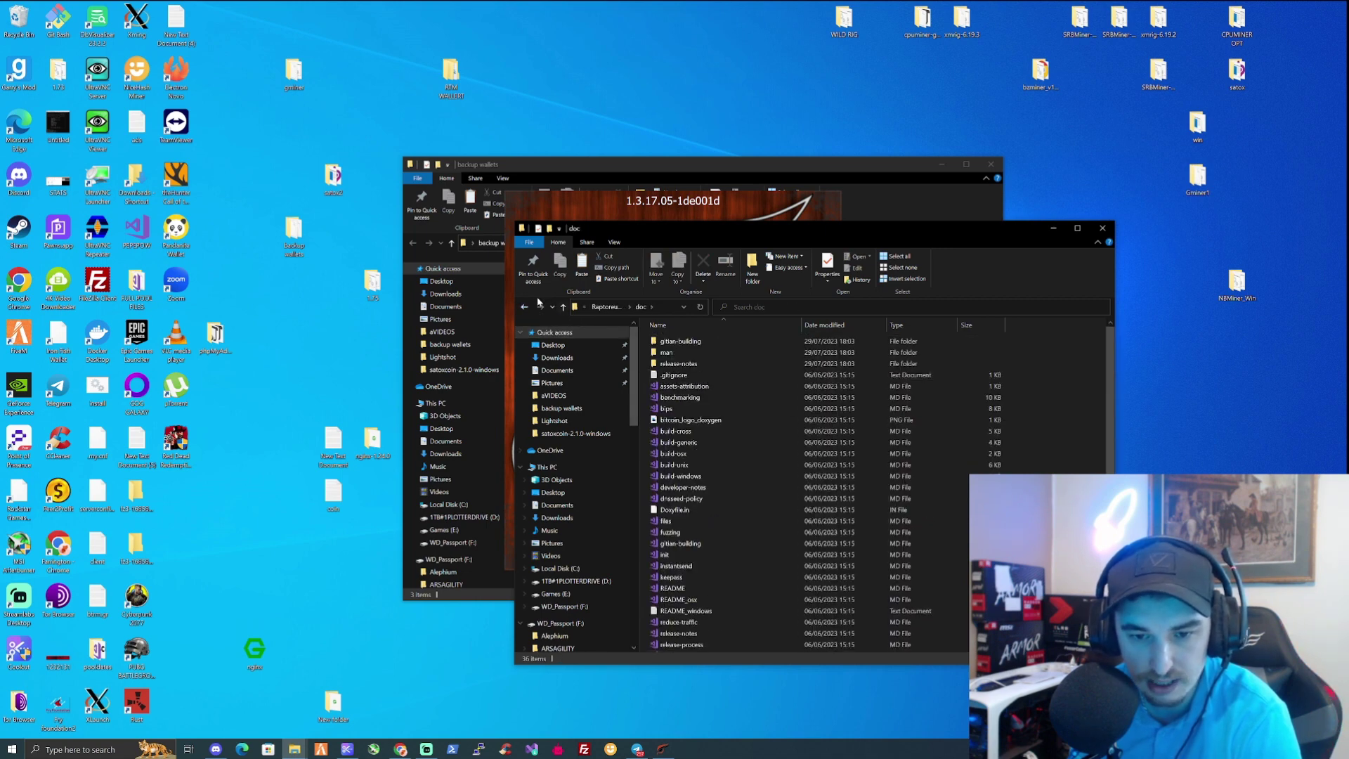
{"action": "left_click", "coordinate": [524, 307]}
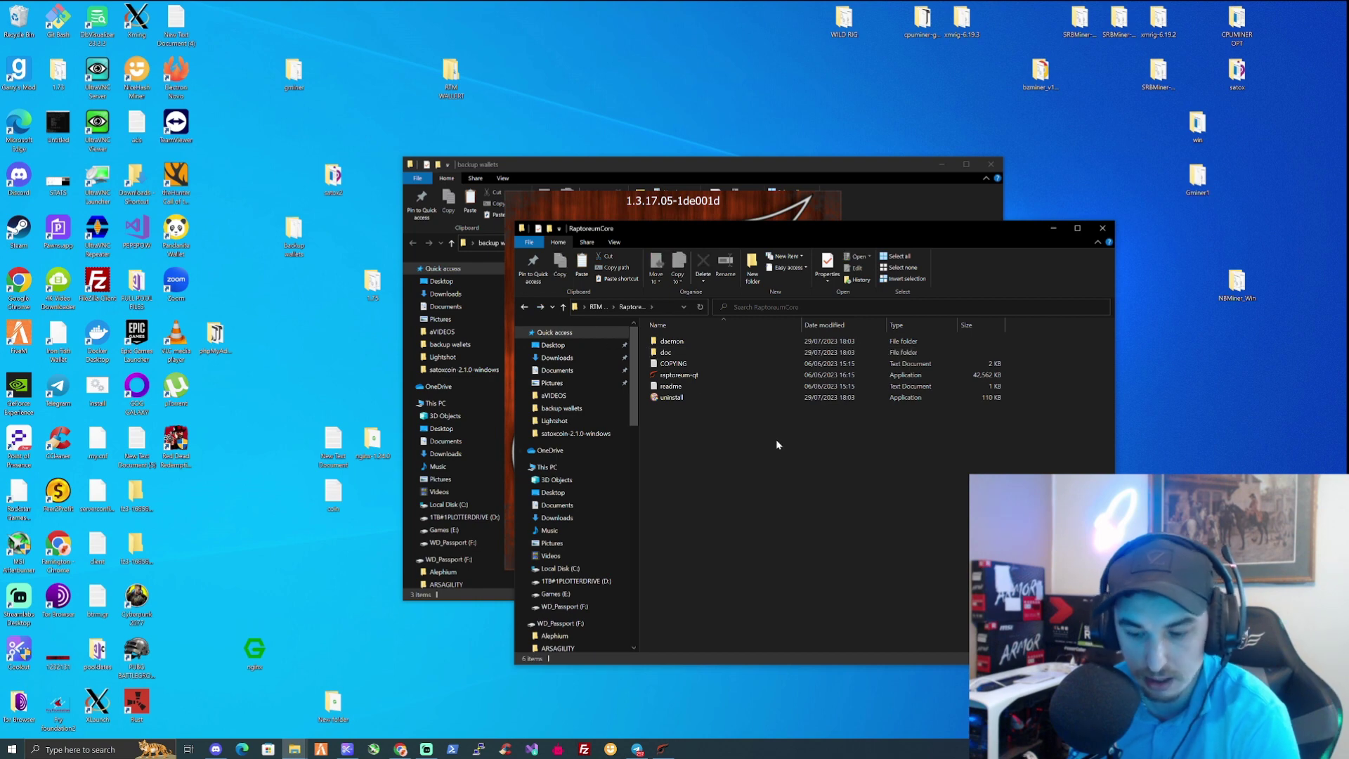
{"action": "left_click", "coordinate": [699, 307]}
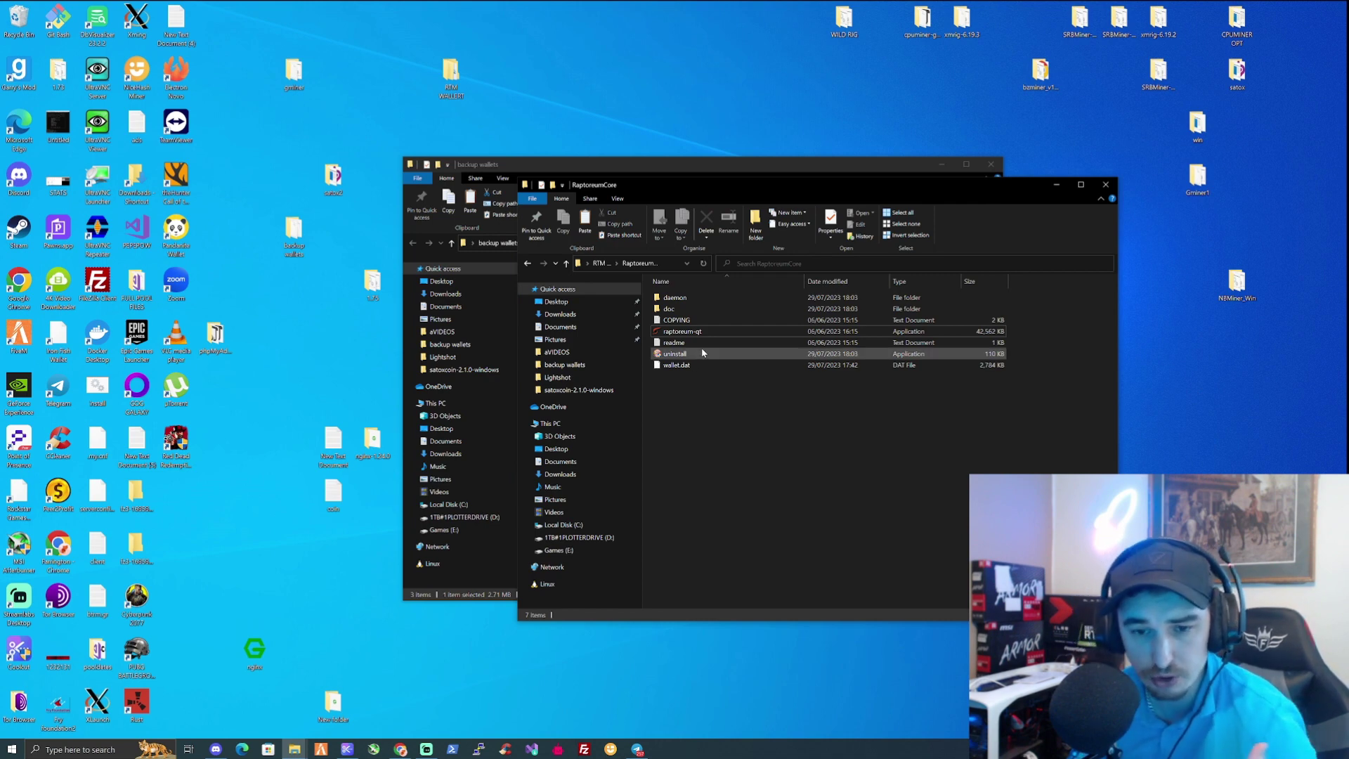
{"action": "double_click", "coordinate": [711, 332]}
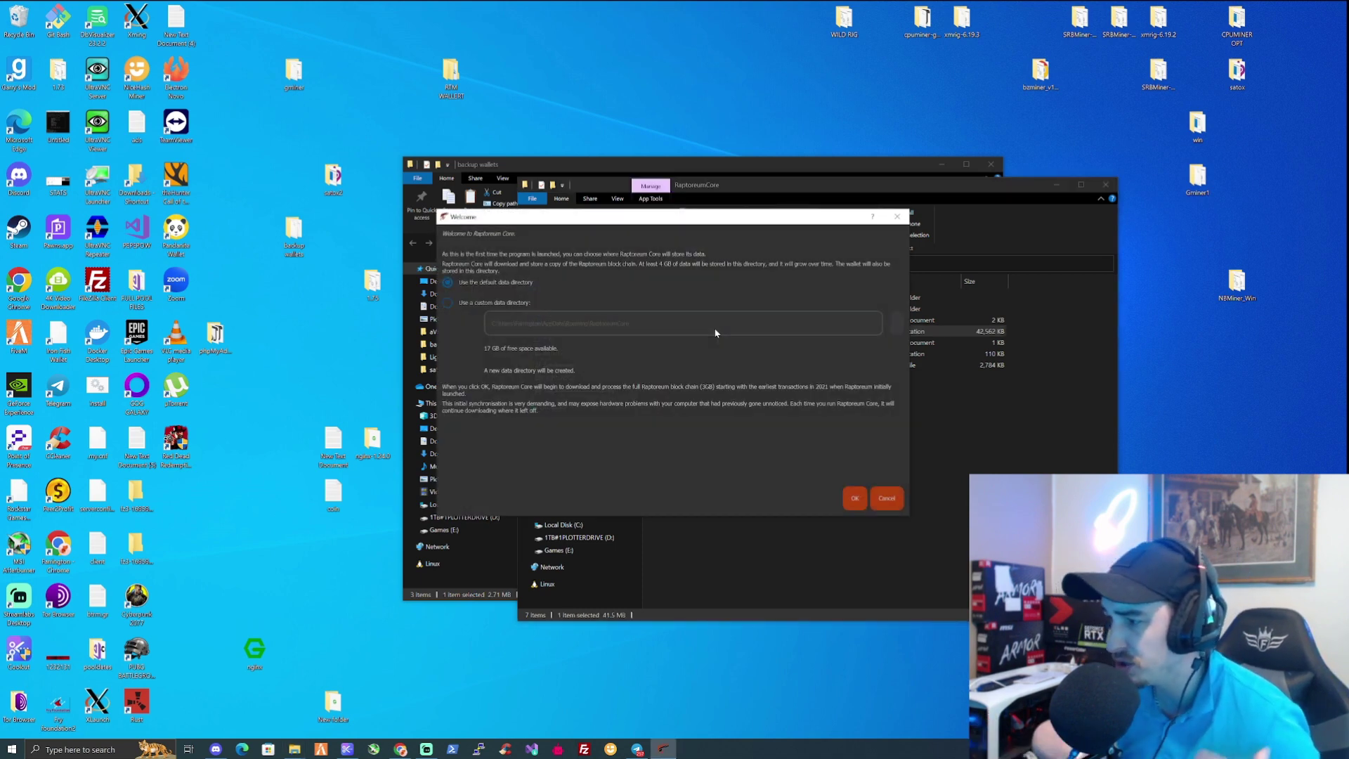
Step: Close the Welcome dialog and move the new wallet.dat into the backup wallets folder
{"action": "left_click", "coordinate": [482, 303]}
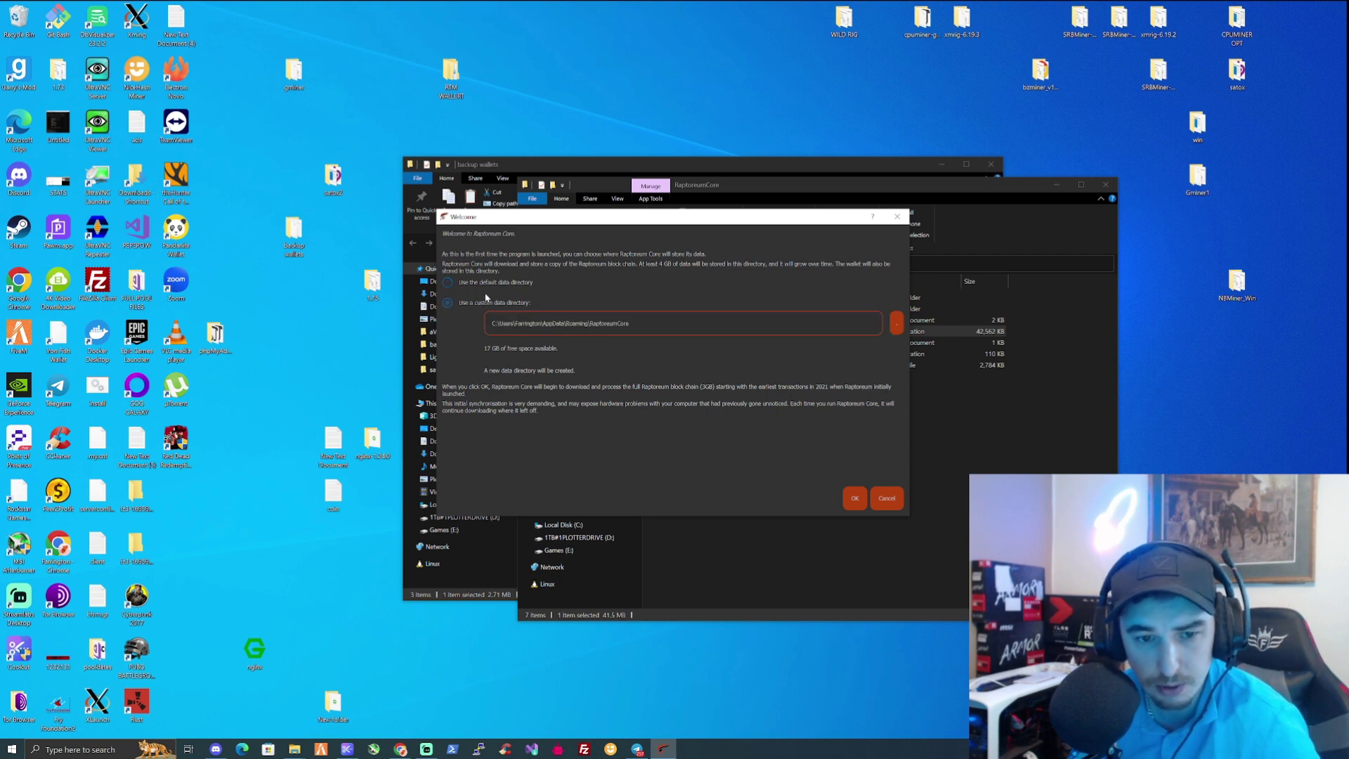
{"action": "left_click_drag", "start_coordinate": [552, 220], "coordinate": [641, 322]}
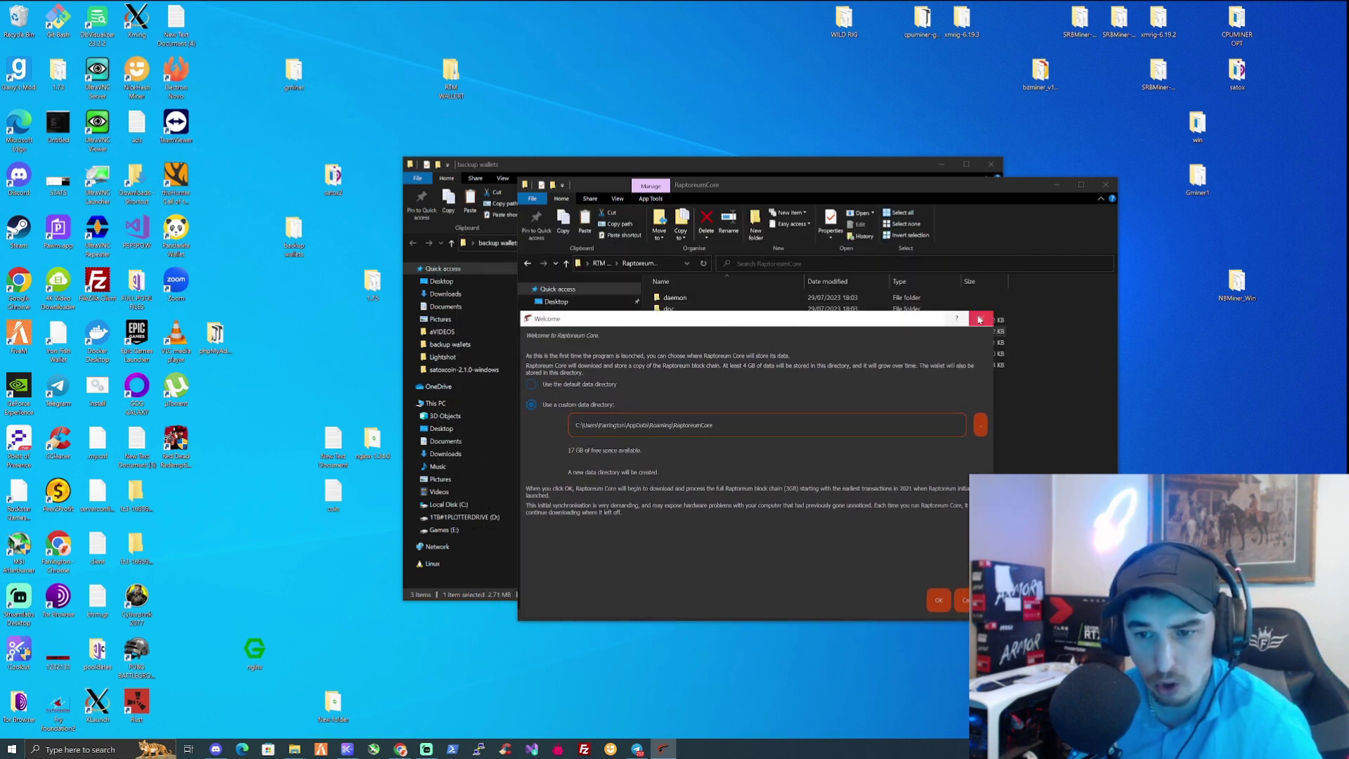
{"action": "left_click", "coordinate": [980, 320]}
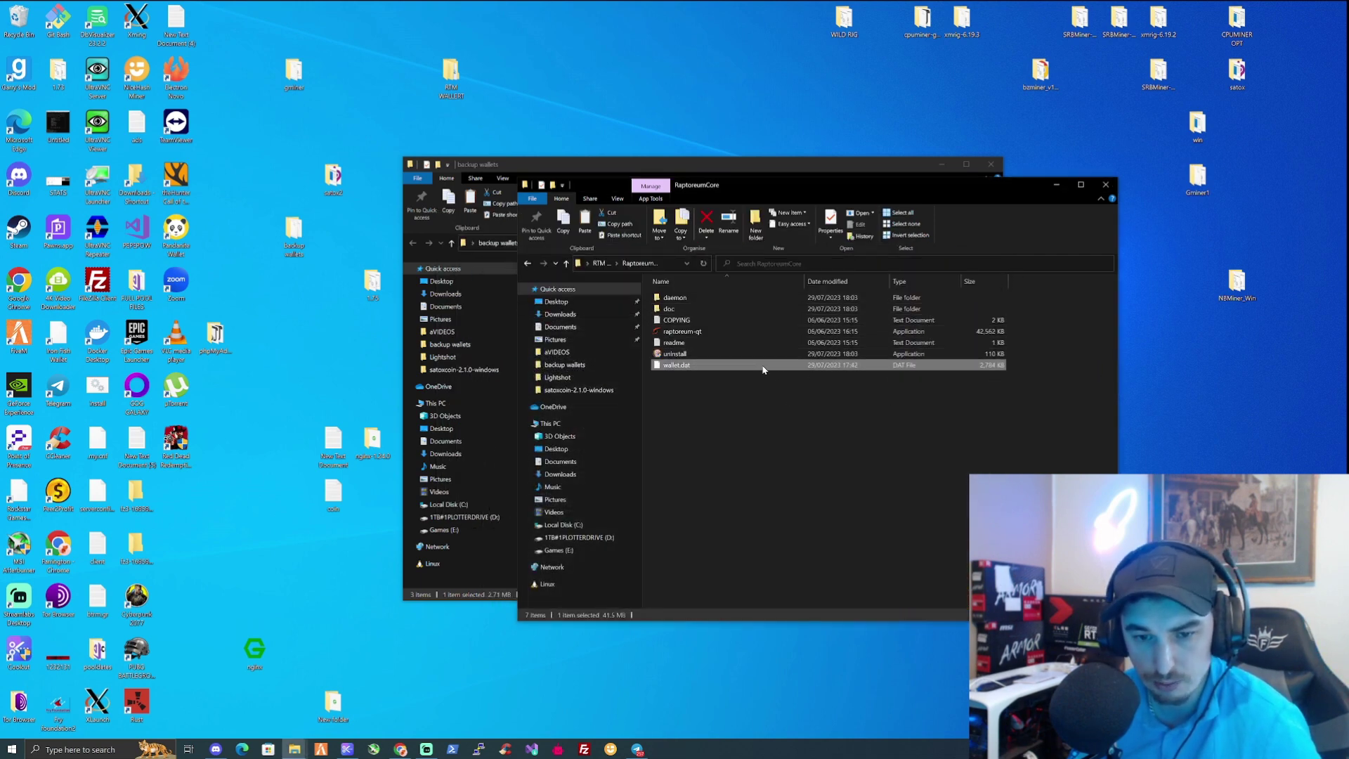
{"action": "left_click_drag", "start_coordinate": [764, 369], "coordinate": [295, 232]}
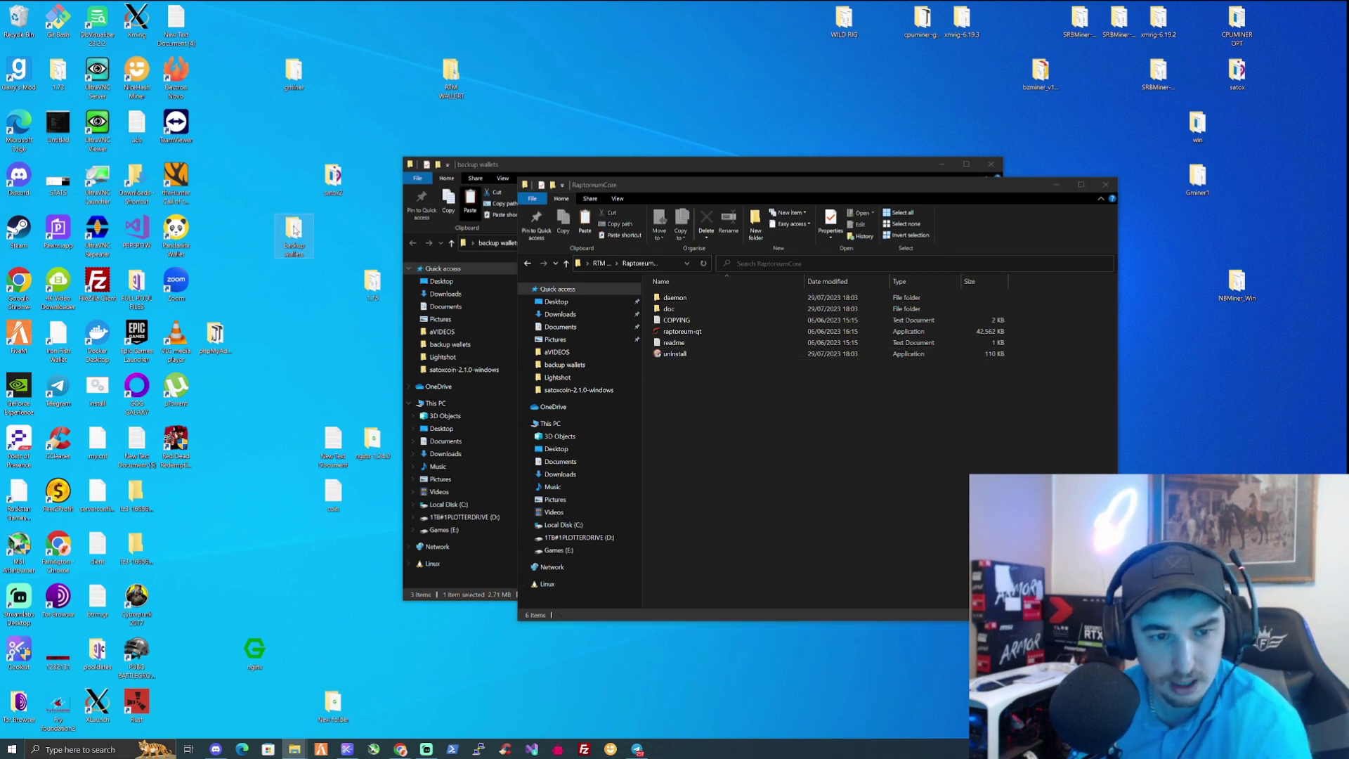
Step: Copy RTMBACKUP.dat into the RaptoreumCore folder and rename it wallet.dat
{"action": "left_click", "coordinate": [470, 211]}
{"action": "right_click", "coordinate": [549, 289]}
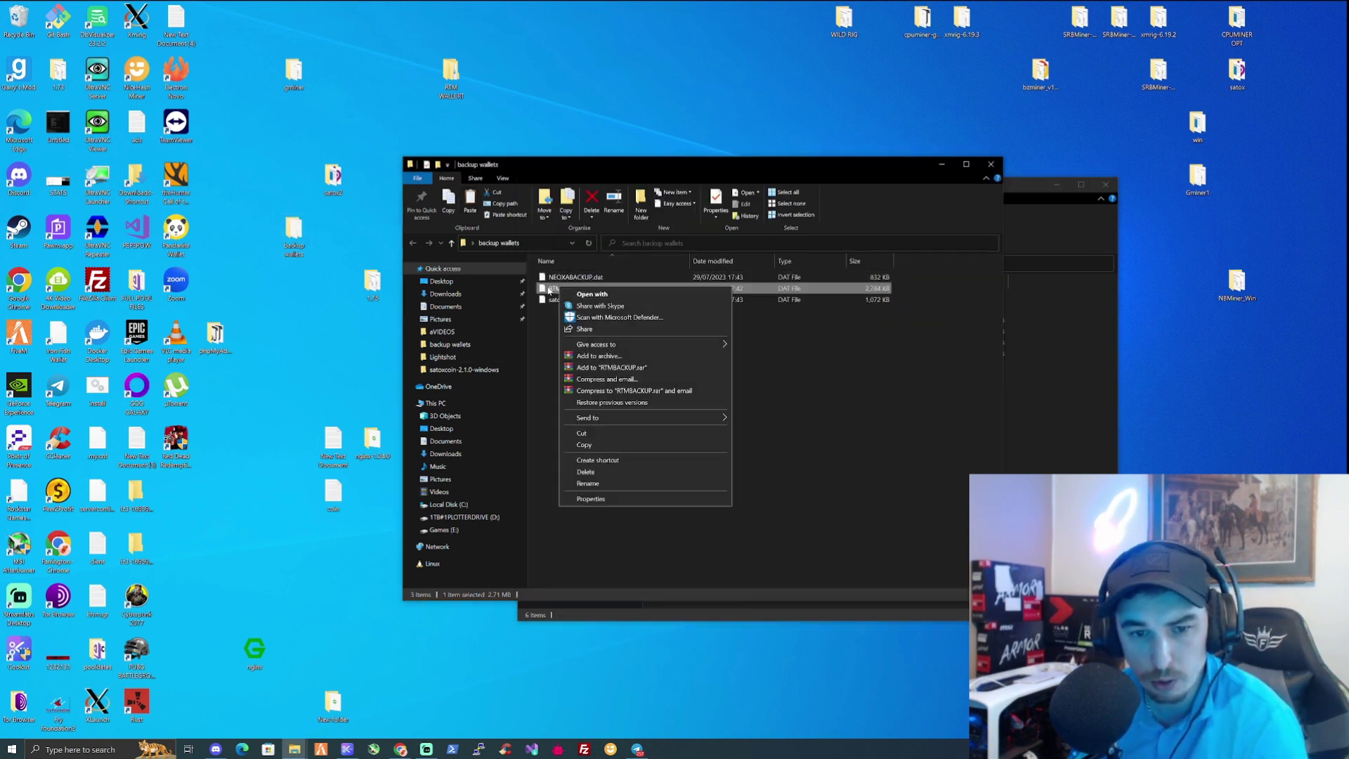
{"action": "left_click", "coordinate": [632, 444]}
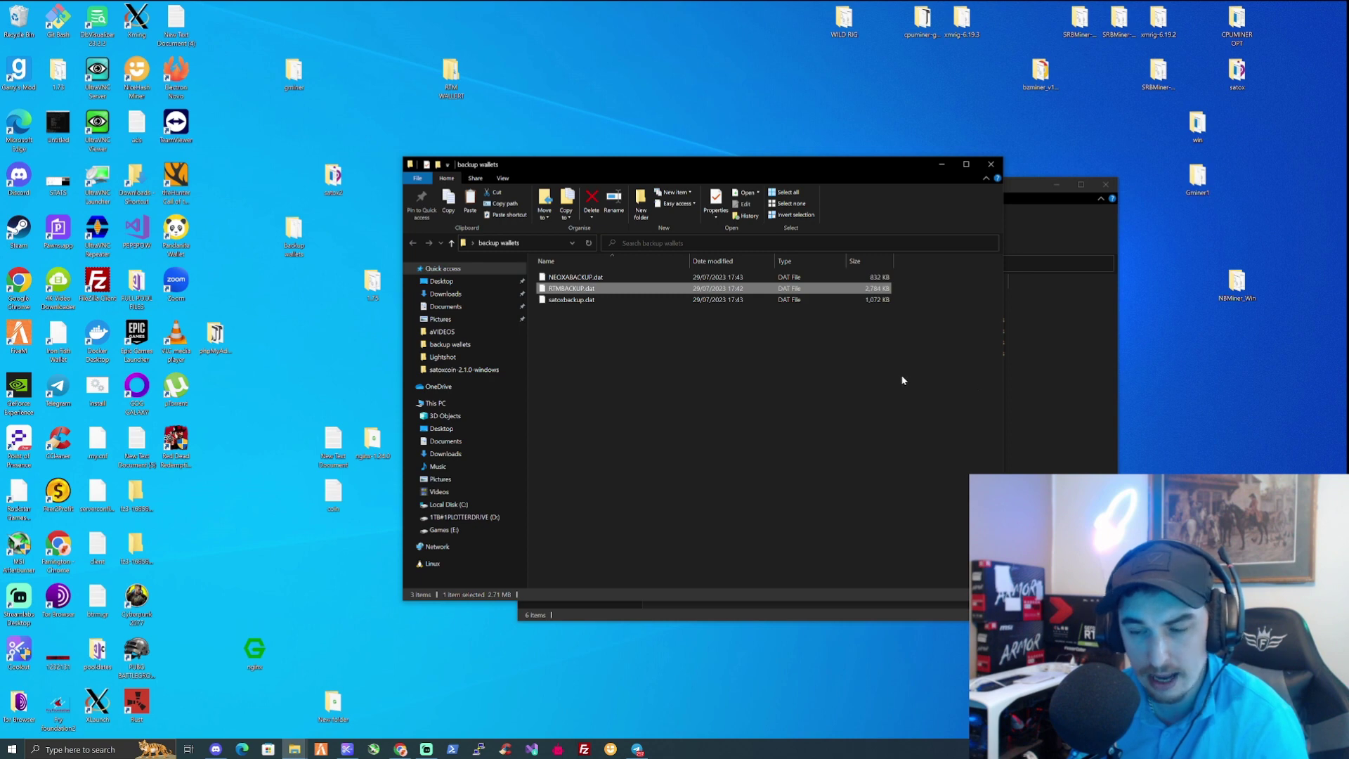
{"action": "left_click", "coordinate": [1006, 351]}
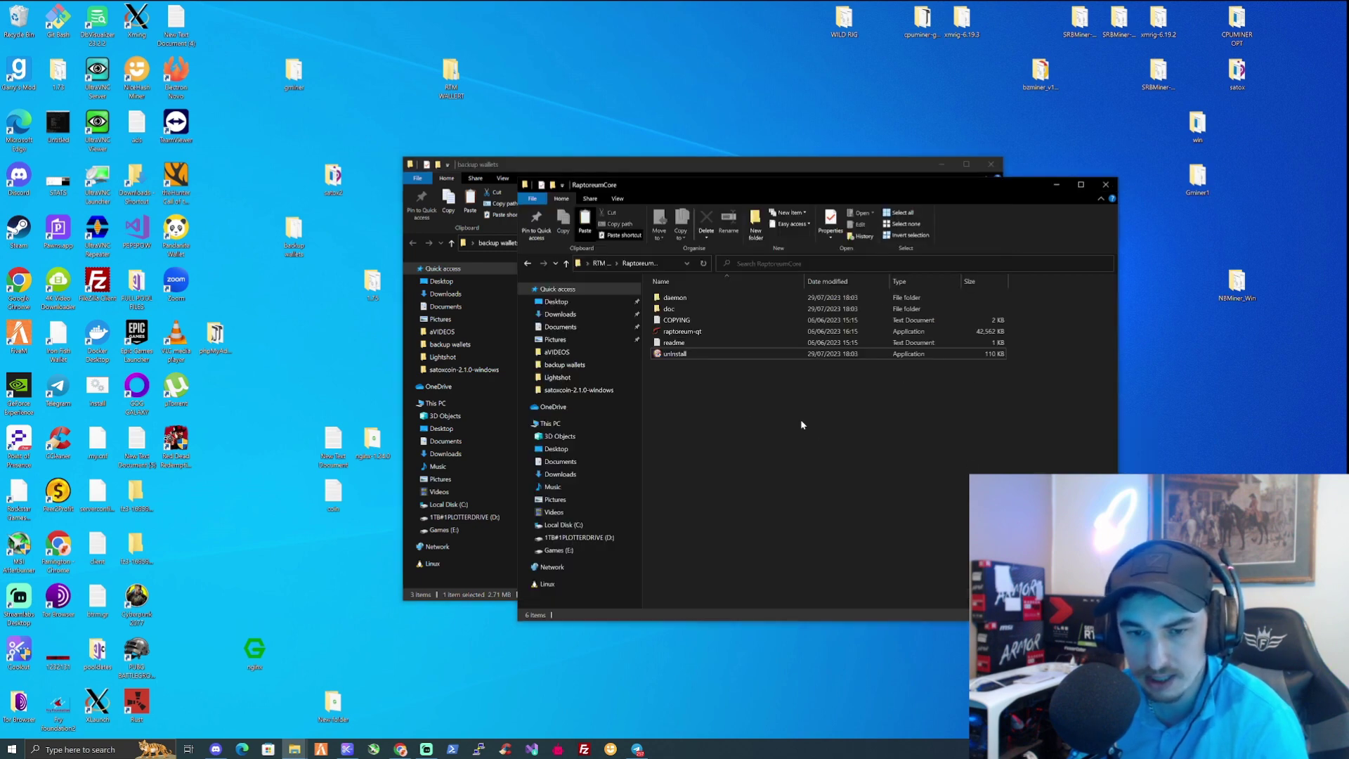
{"action": "key", "text": "ctrl+v"}
{"action": "right_click", "coordinate": [698, 355]}
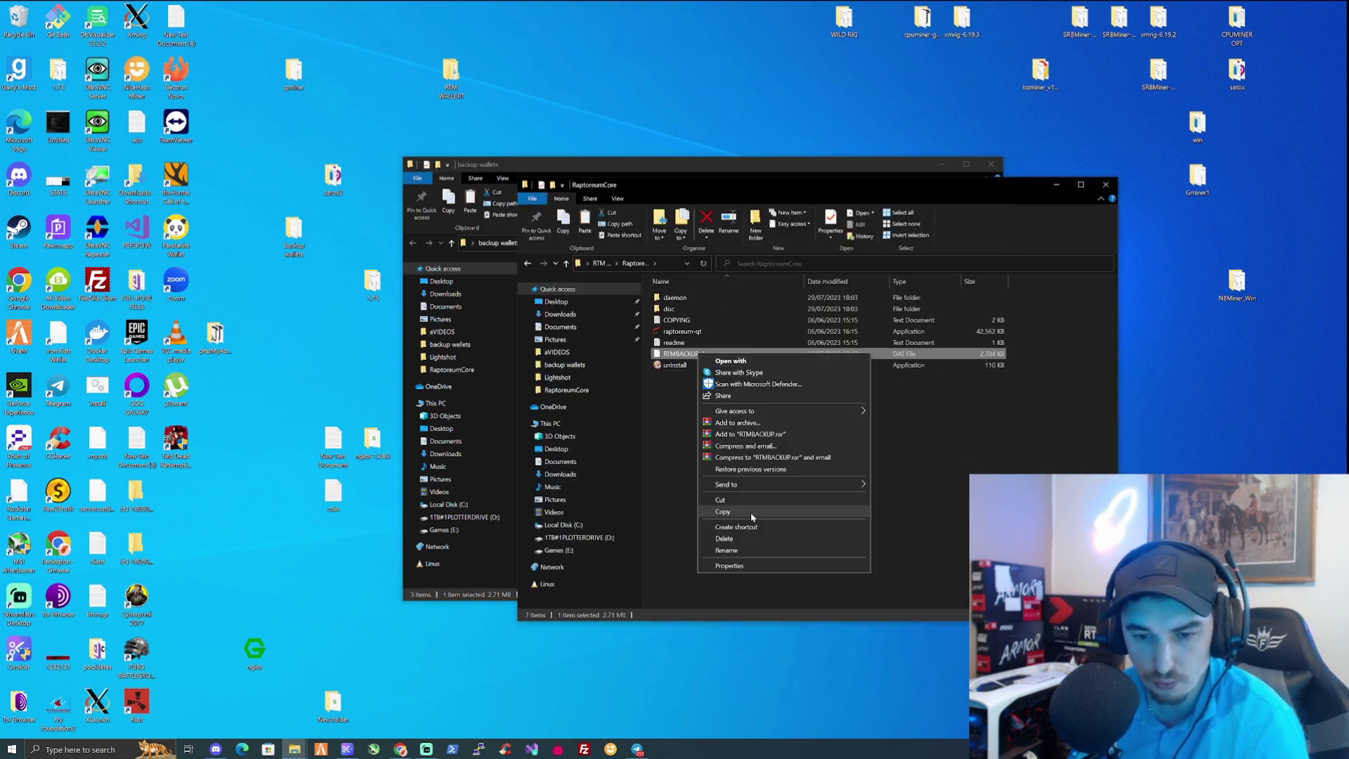
{"action": "left_click", "coordinate": [726, 551]}
{"action": "type", "text": "wallet.dat"}
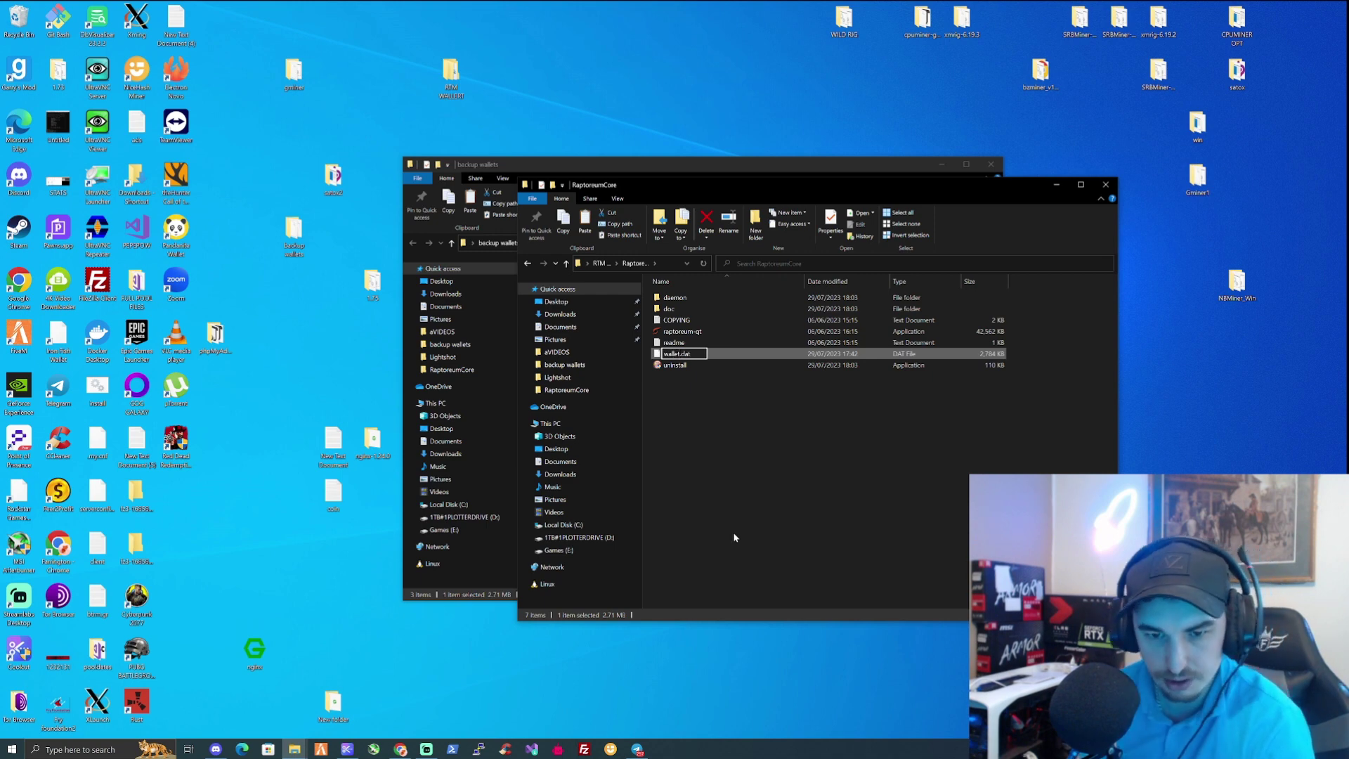
{"action": "left_click", "coordinate": [735, 538]}
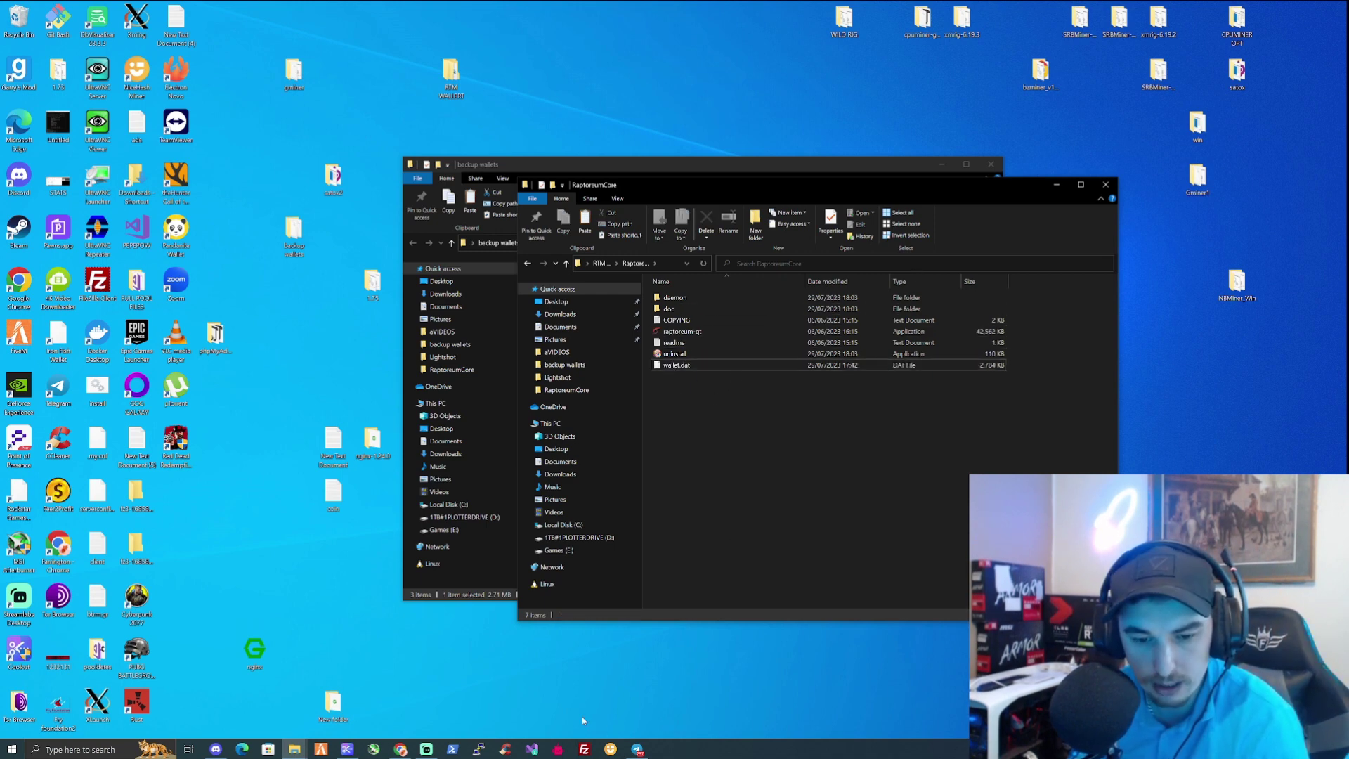
Step: Relaunch raptoreum-qt with a custom data directory of Desktop\RTM WALLET\RaptoreumCore
{"action": "double_click", "coordinate": [700, 338]}
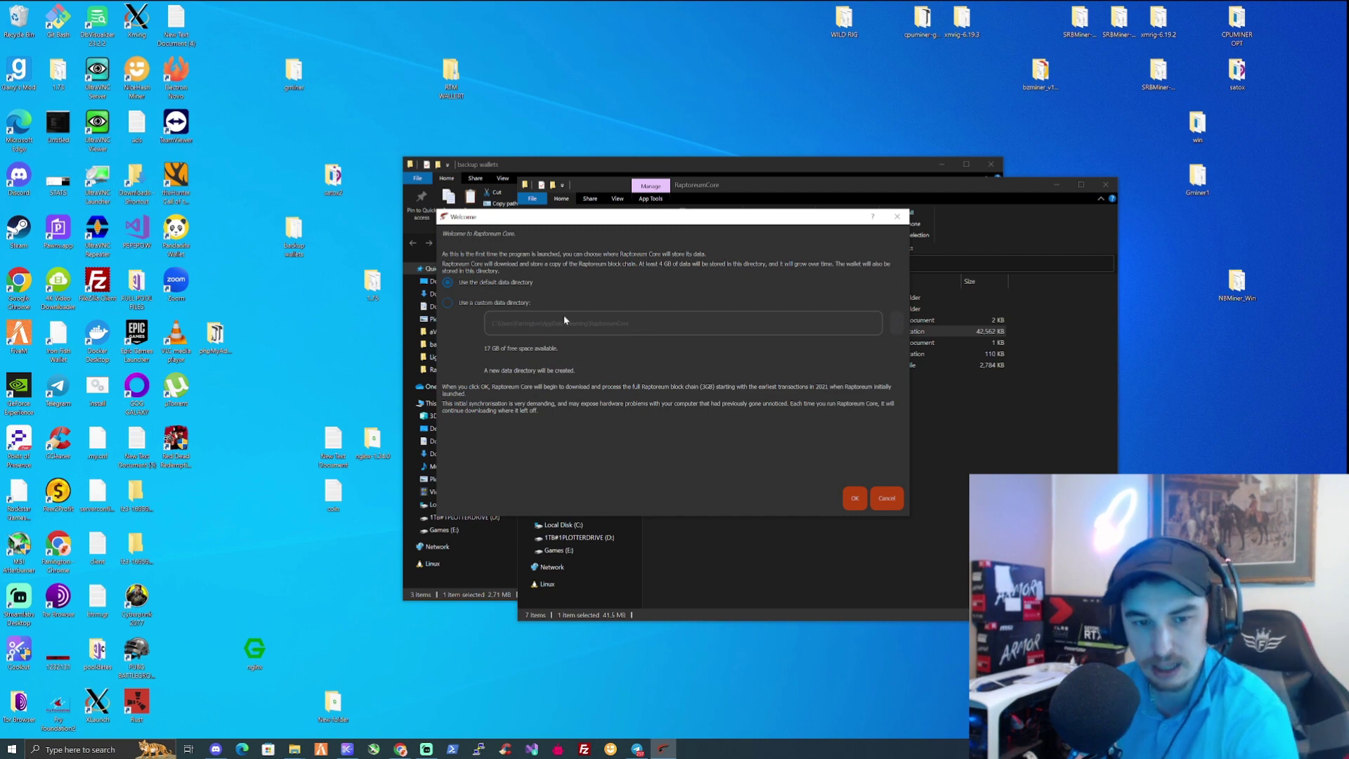
{"action": "left_click", "coordinate": [485, 303]}
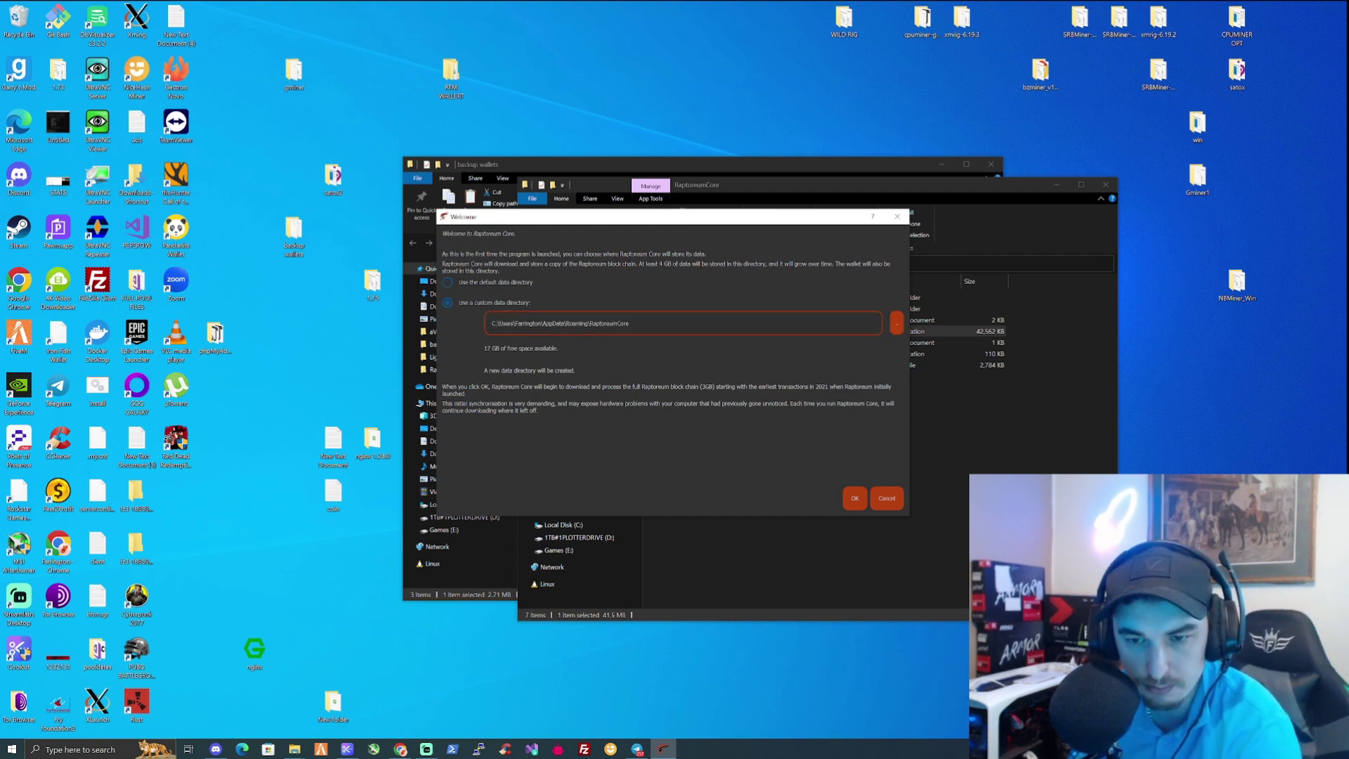
{"action": "left_click", "coordinate": [897, 321]}
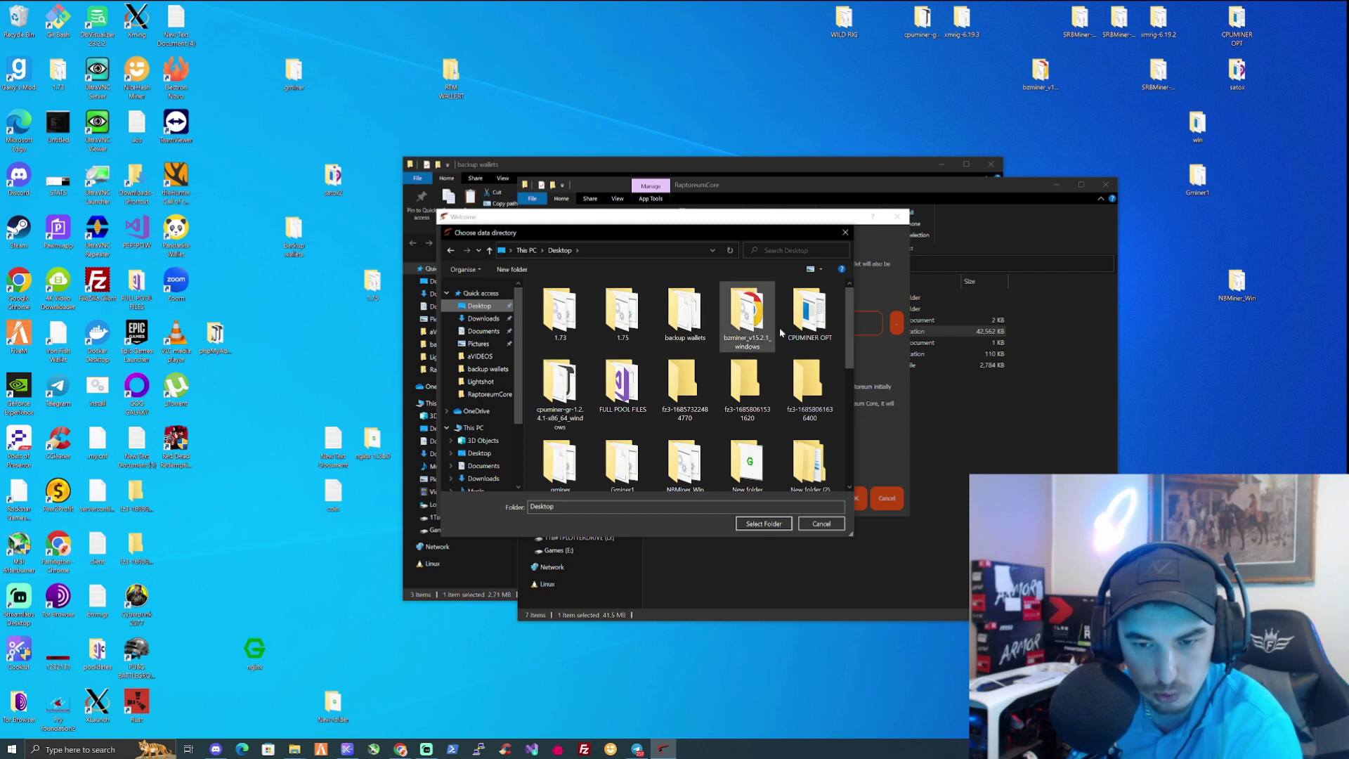
{"action": "scroll", "coordinate": [702, 389], "scroll_direction": "down", "scroll_amount": 2}
{"action": "double_click", "coordinate": [801, 384]}
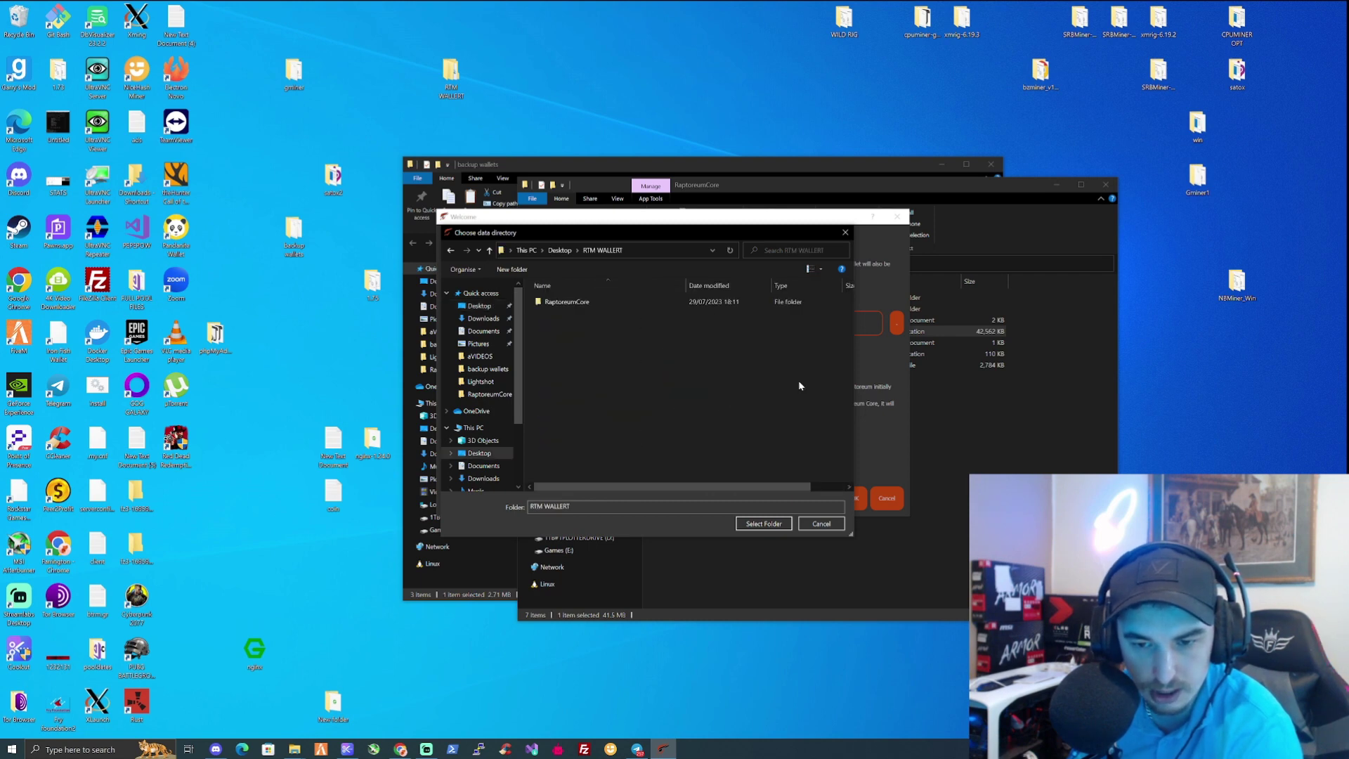
{"action": "double_click", "coordinate": [566, 303]}
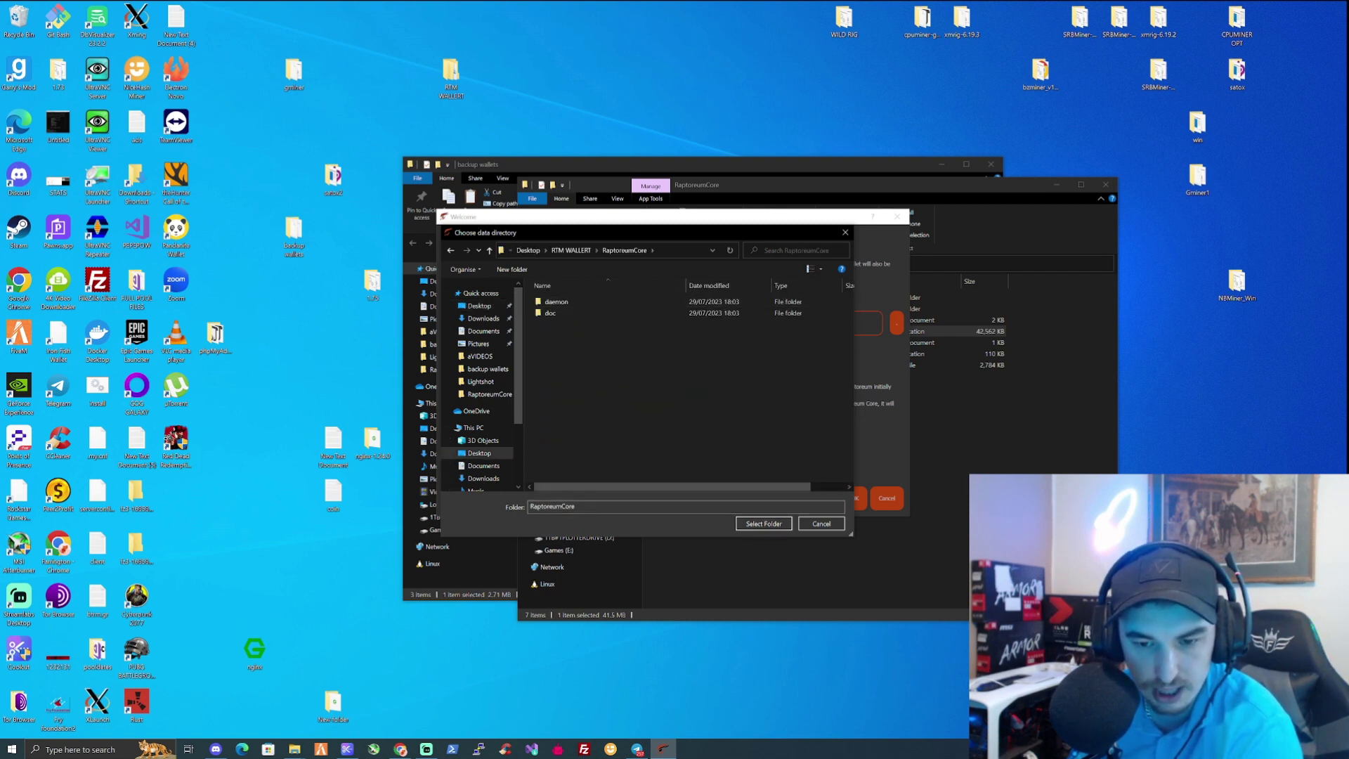
{"action": "left_click", "coordinate": [761, 526]}
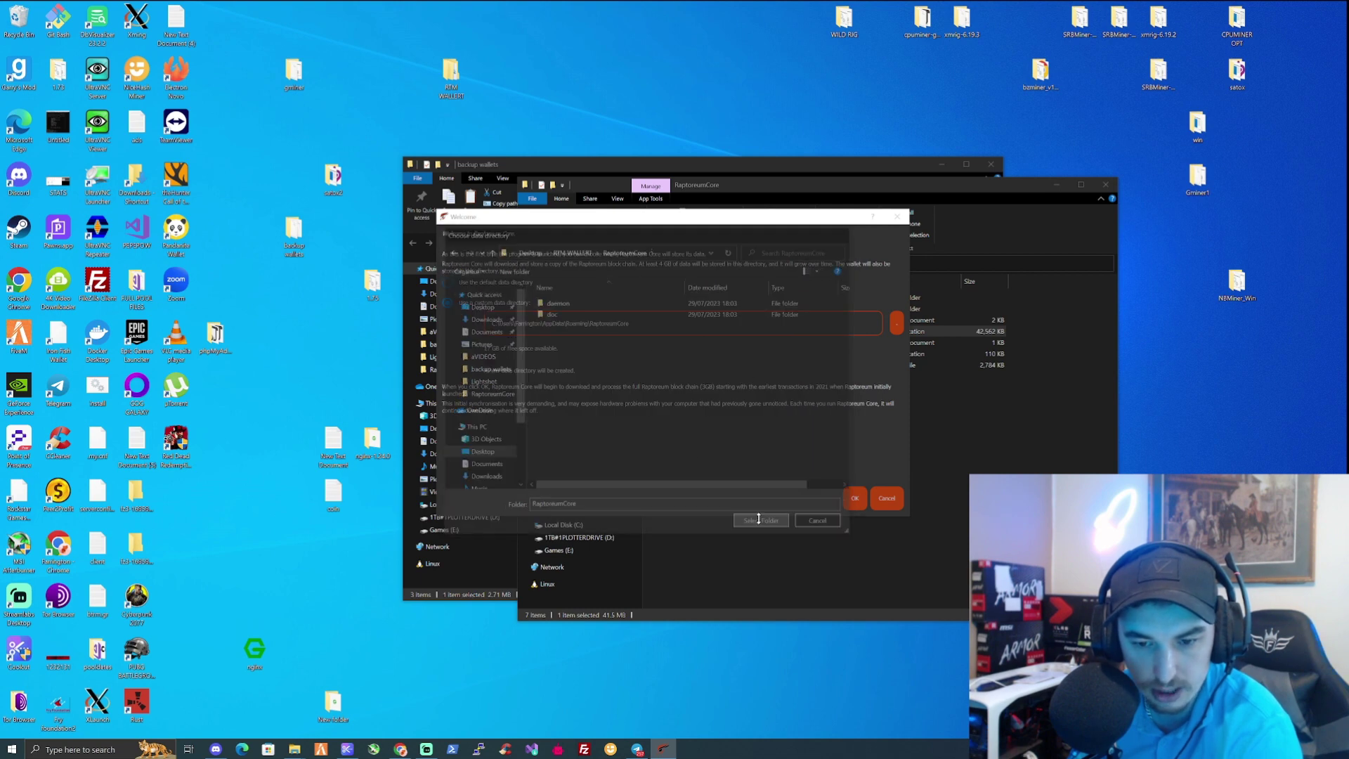
{"action": "left_click", "coordinate": [855, 498]}
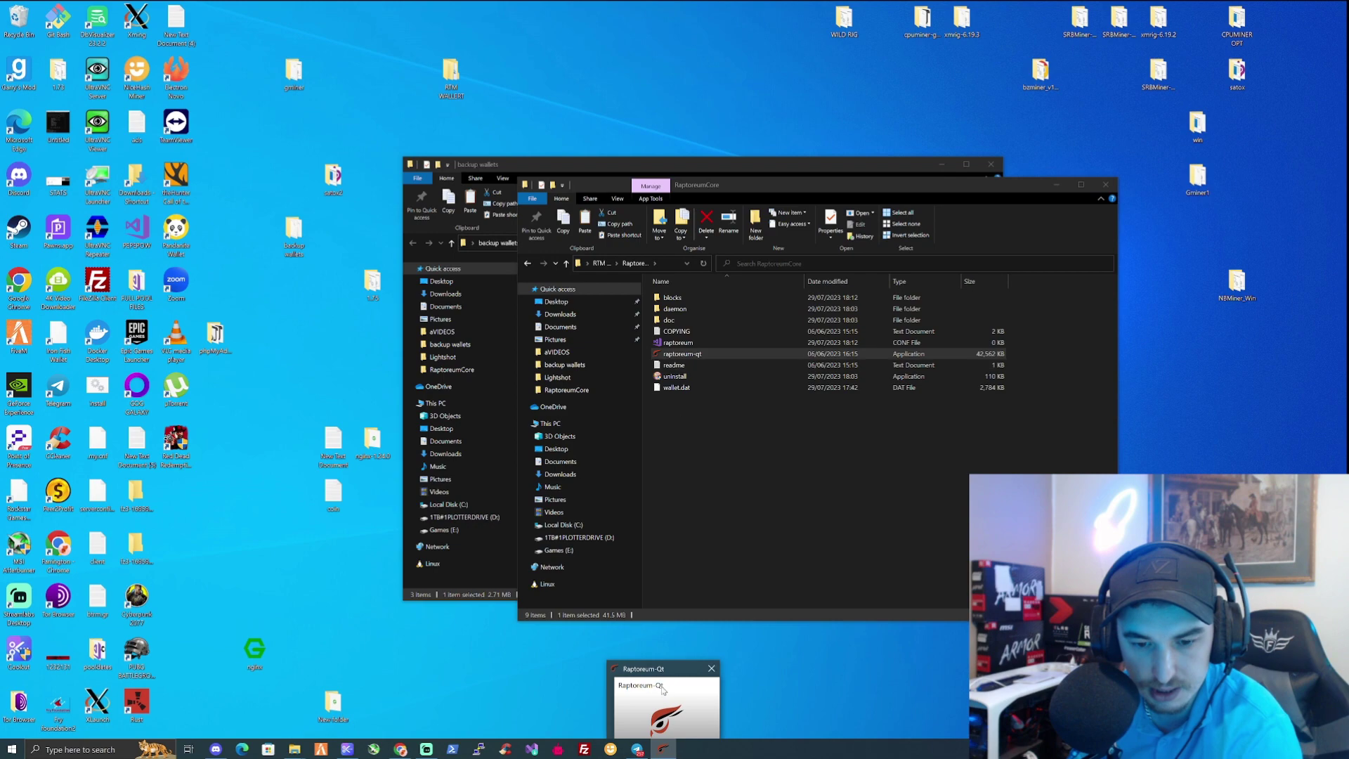
Step: Hide the sync overlay to show the Overview with the restored HIVEOS transactions
{"action": "left_click_drag", "start_coordinate": [871, 190], "coordinate": [409, 318]}
{"action": "left_click", "coordinate": [1050, 405]}
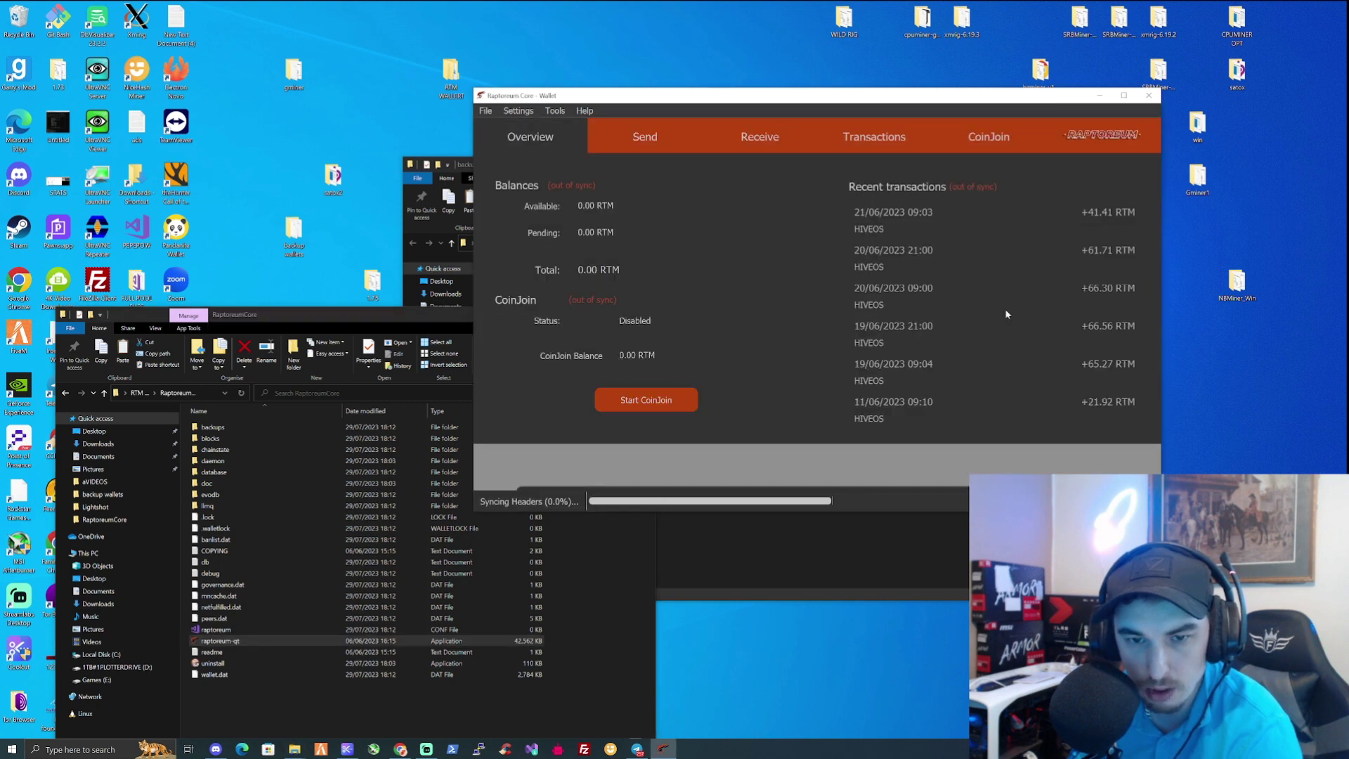
{"action": "left_click_drag", "start_coordinate": [968, 102], "coordinate": [998, 88]}
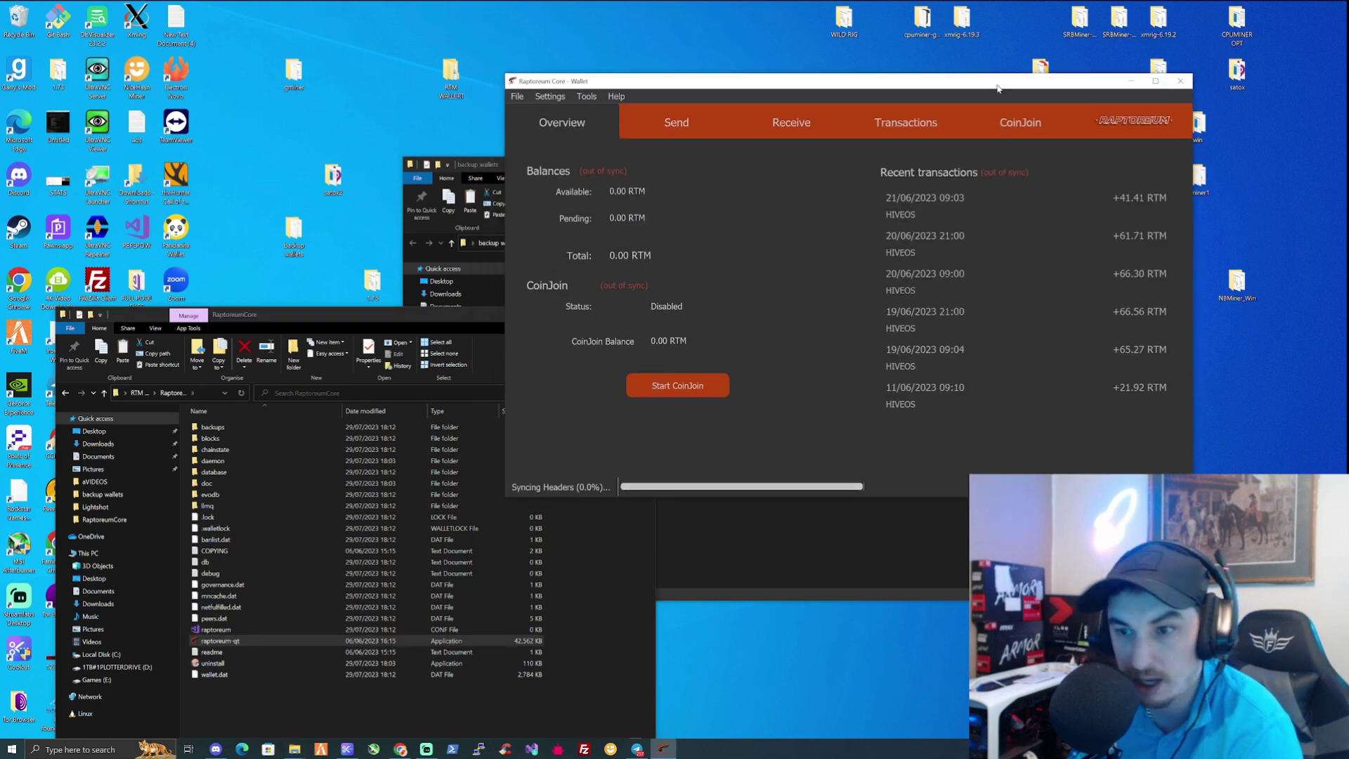